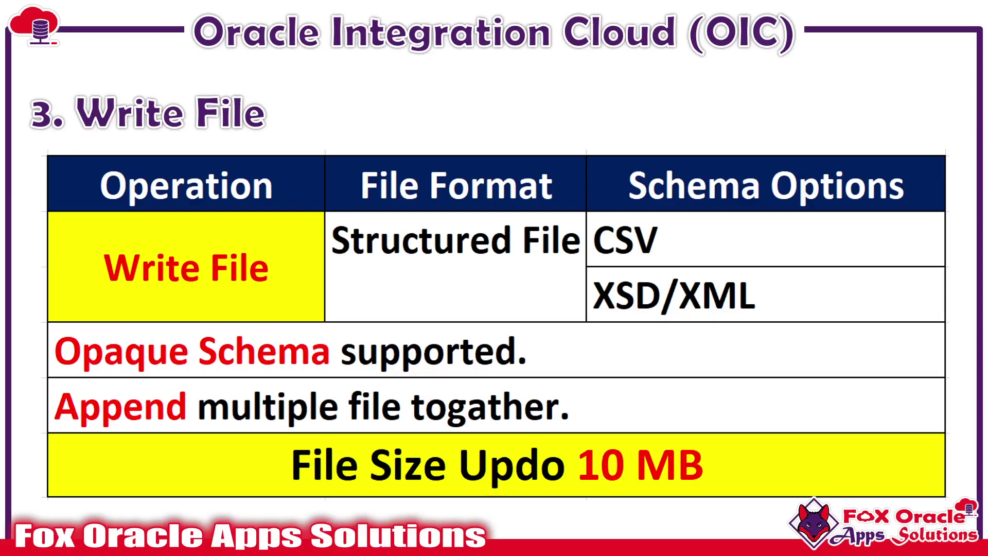
- Switch to Oracle Integration in the browser and examine the runReportSOAP invoke in the XX Write Stage File orchestration
{"action": "key", "text": "alt+Tab"}
{"action": "left_click_drag", "start_coordinate": [385, 452], "coordinate": [440, 426]}
{"action": "left_click", "coordinate": [538, 334]}
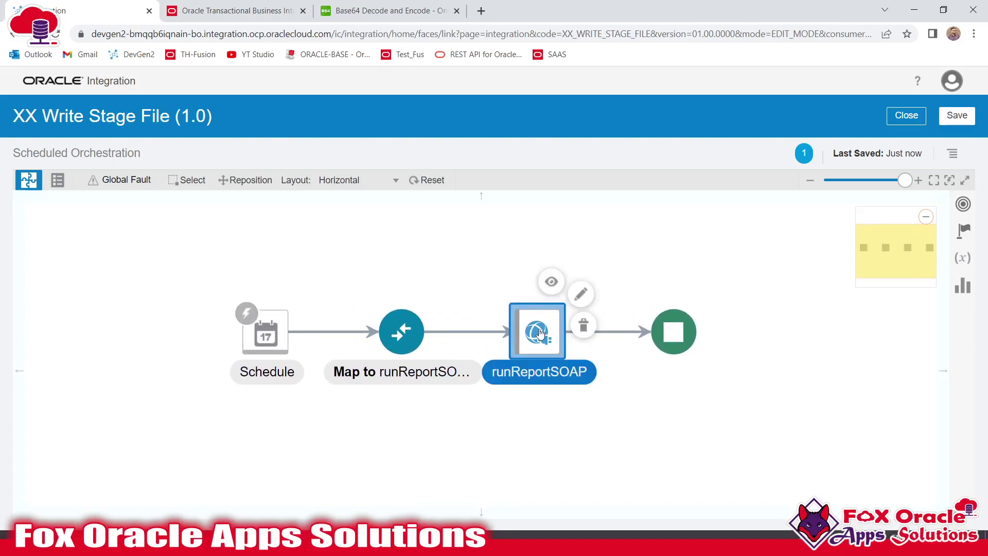
{"action": "mouse_move", "coordinate": [540, 334]}
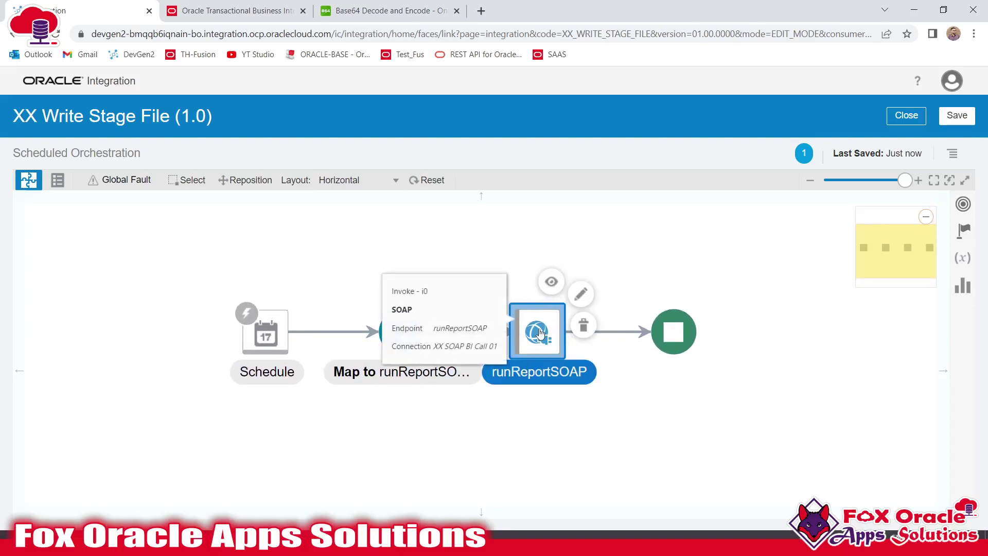
{"action": "left_click_drag", "start_coordinate": [487, 416], "coordinate": [443, 419]}
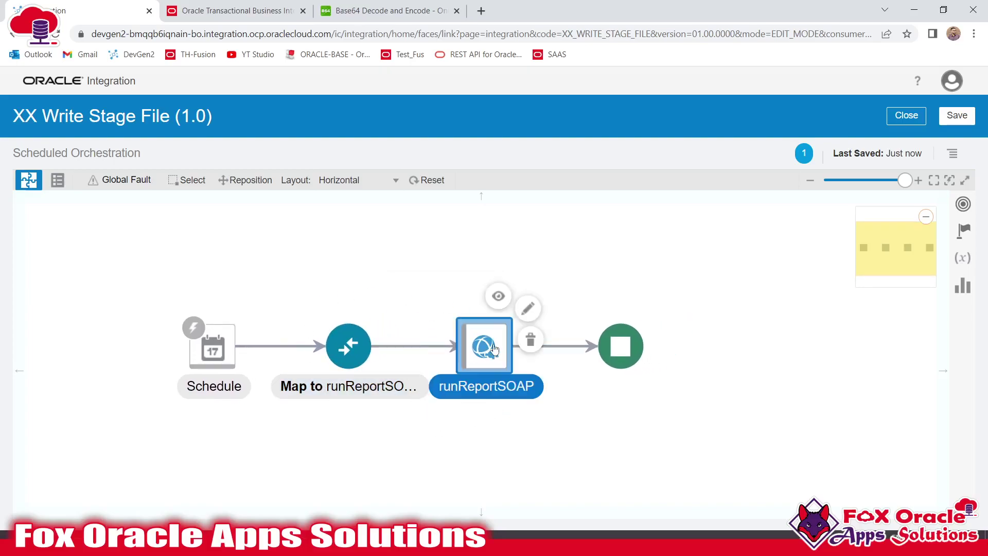
{"action": "mouse_move", "coordinate": [496, 345]}
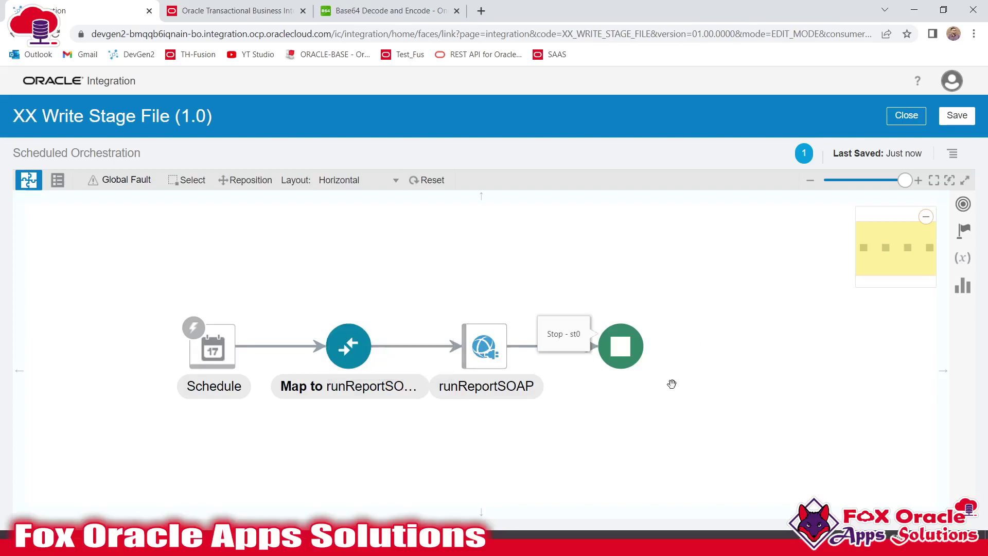
{"action": "left_click", "coordinate": [484, 347]}
{"action": "left_click", "coordinate": [554, 460]}
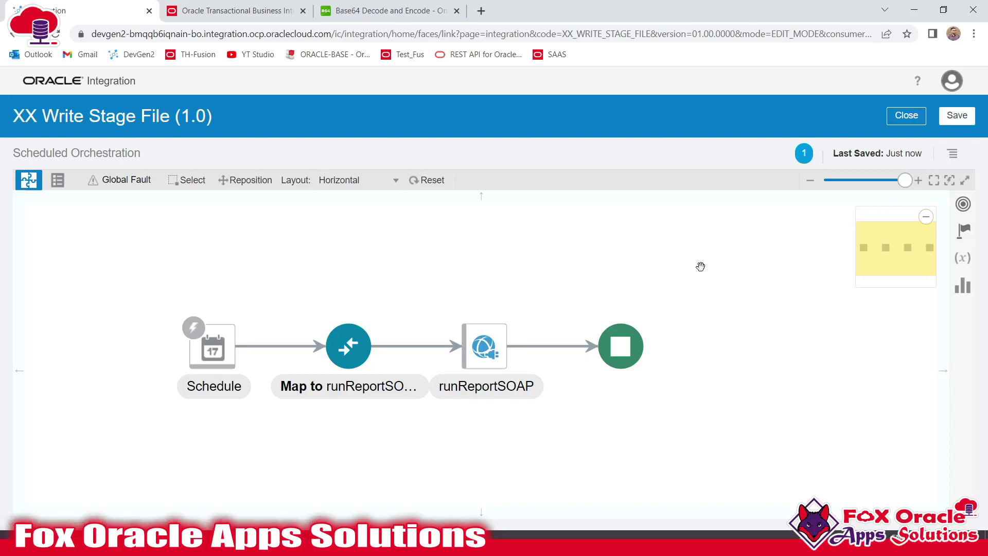
- Save and close the XX Write Stage File integration, activate it with payload tracing, and refresh its status
{"action": "left_click", "coordinate": [950, 121]}
{"action": "left_click", "coordinate": [895, 147]}
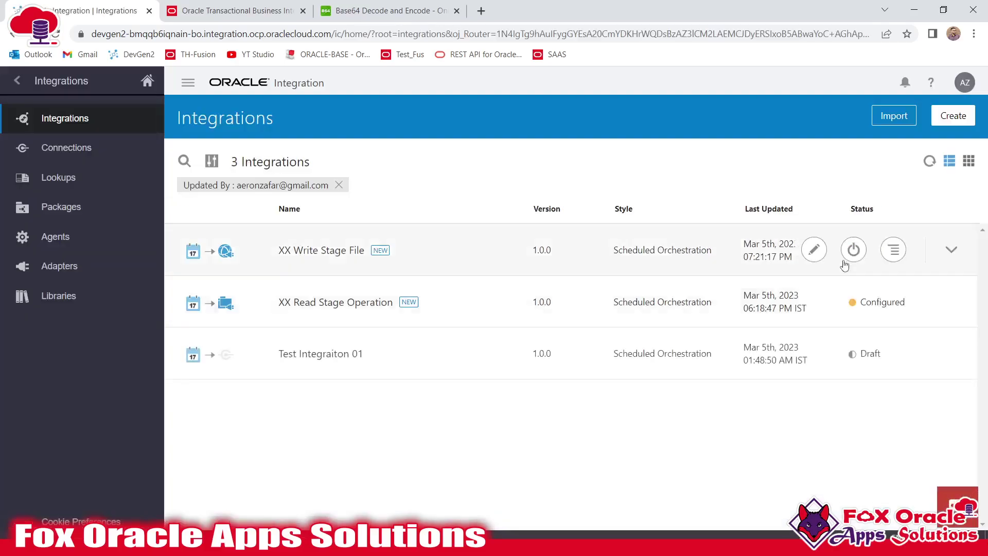
{"action": "left_click", "coordinate": [851, 253]}
{"action": "left_click", "coordinate": [635, 488]}
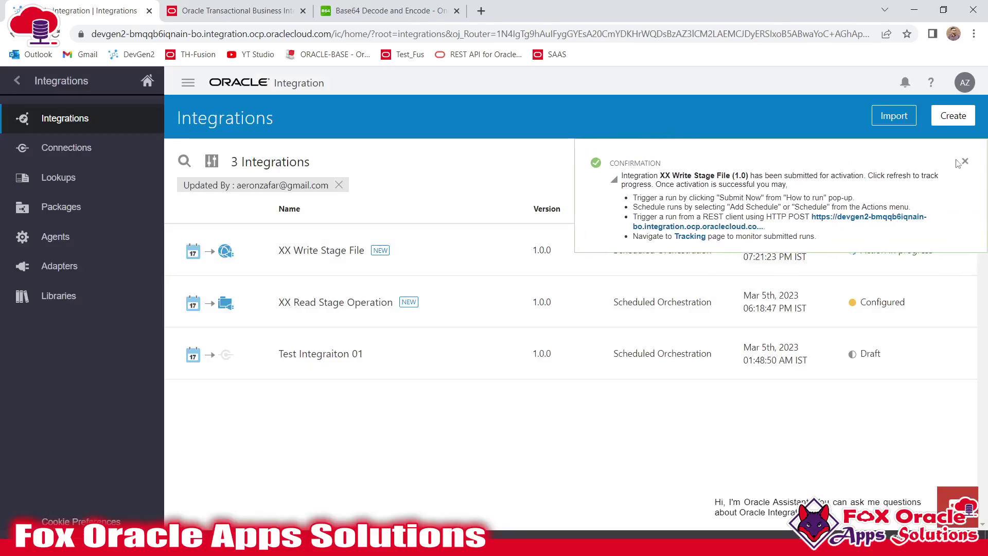
{"action": "left_click", "coordinate": [932, 163]}
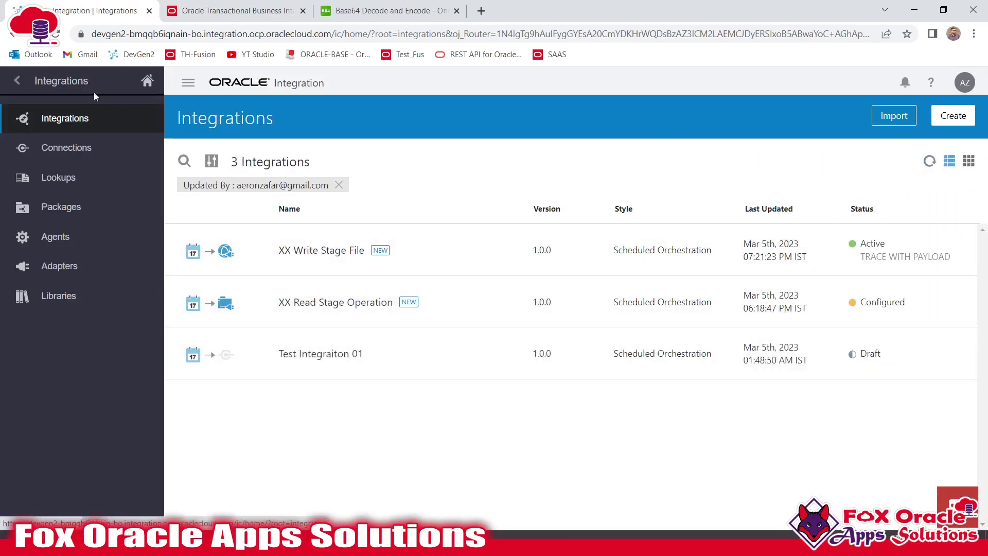
- Duplicate the Integrations browser tab and, from the original one, submit an immediate run of XX Write Stage File
{"action": "right_click", "coordinate": [65, 13]}
{"action": "left_click", "coordinate": [105, 104]}
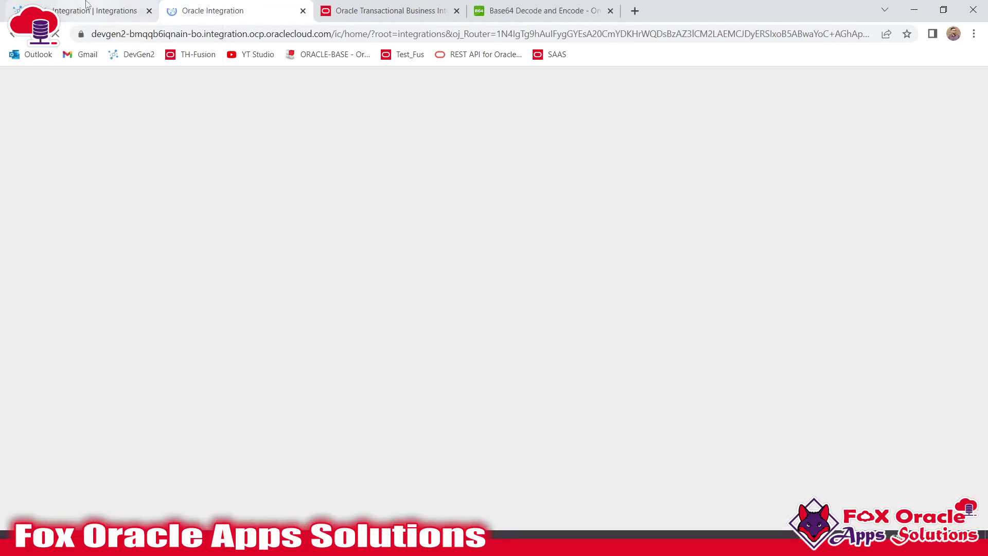
{"action": "left_click", "coordinate": [814, 251]}
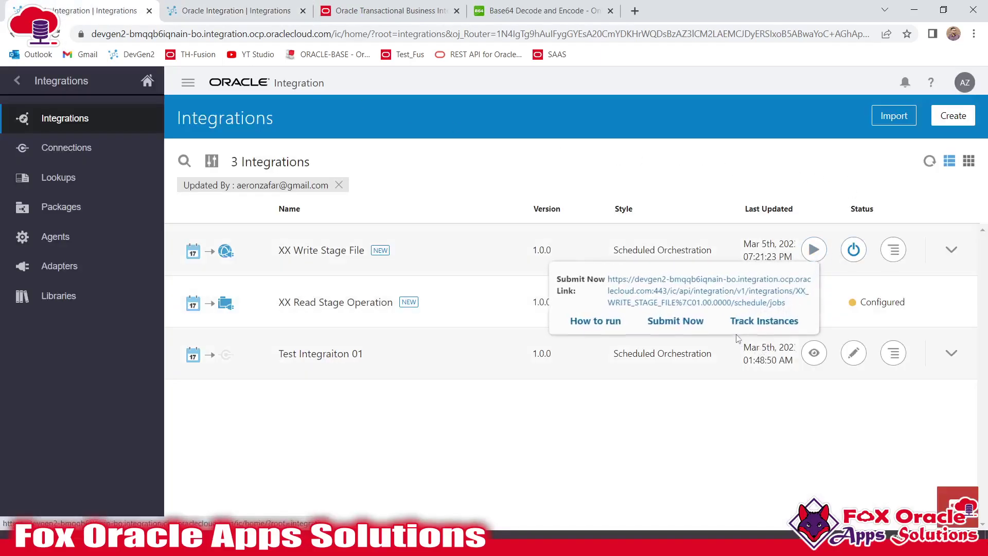
{"action": "left_click", "coordinate": [719, 320]}
{"action": "left_click", "coordinate": [687, 398]}
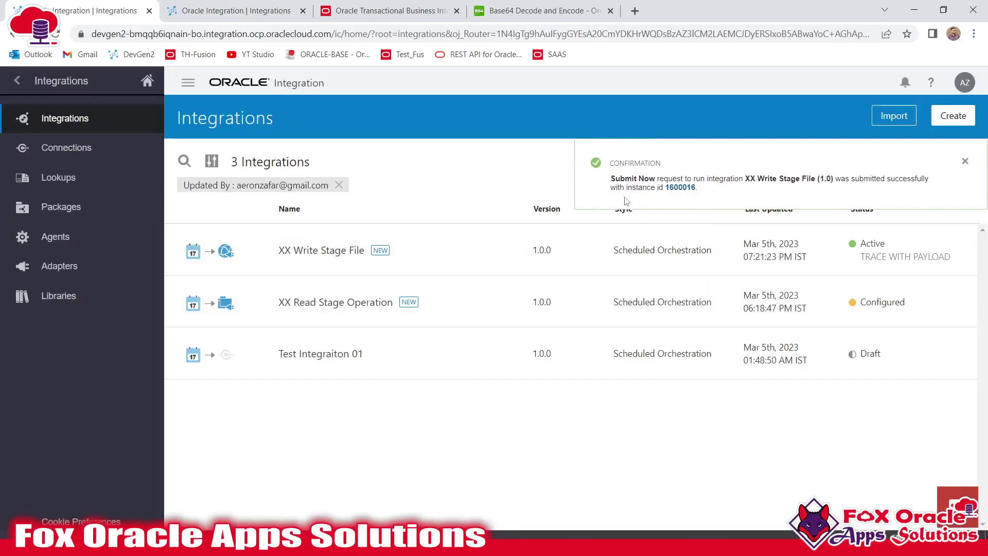
- Open the submitted run in Track Instances and refresh its status until processing ends
{"action": "left_click", "coordinate": [680, 188]}
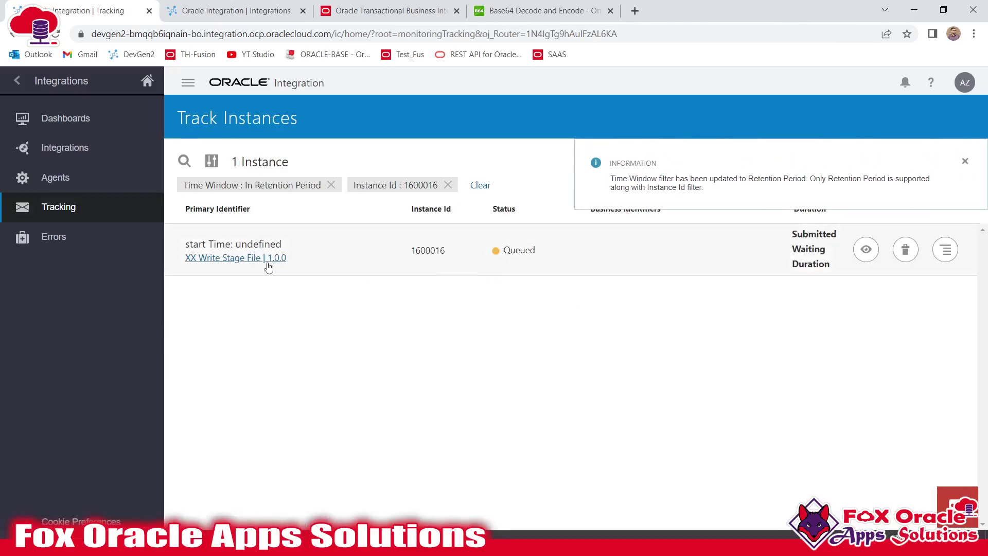
{"action": "left_click", "coordinate": [964, 162]}
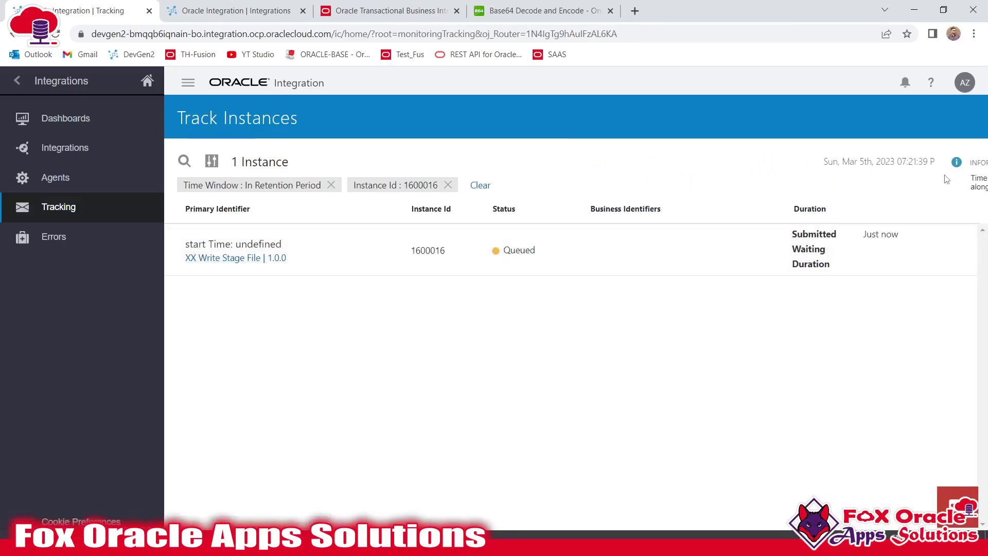
{"action": "left_click", "coordinate": [966, 162]}
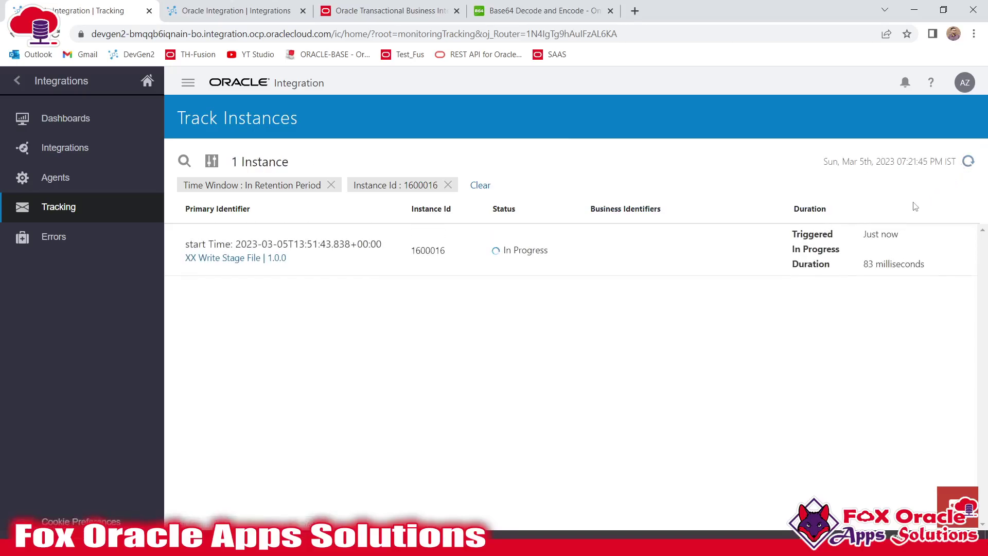
{"action": "left_click", "coordinate": [973, 163]}
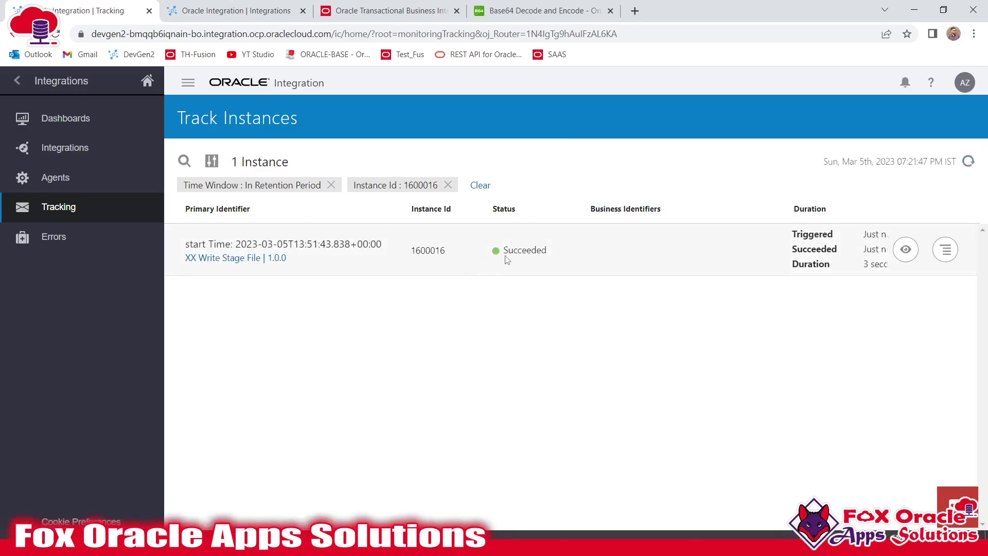
{"action": "left_click_drag", "start_coordinate": [506, 255], "coordinate": [547, 260]}
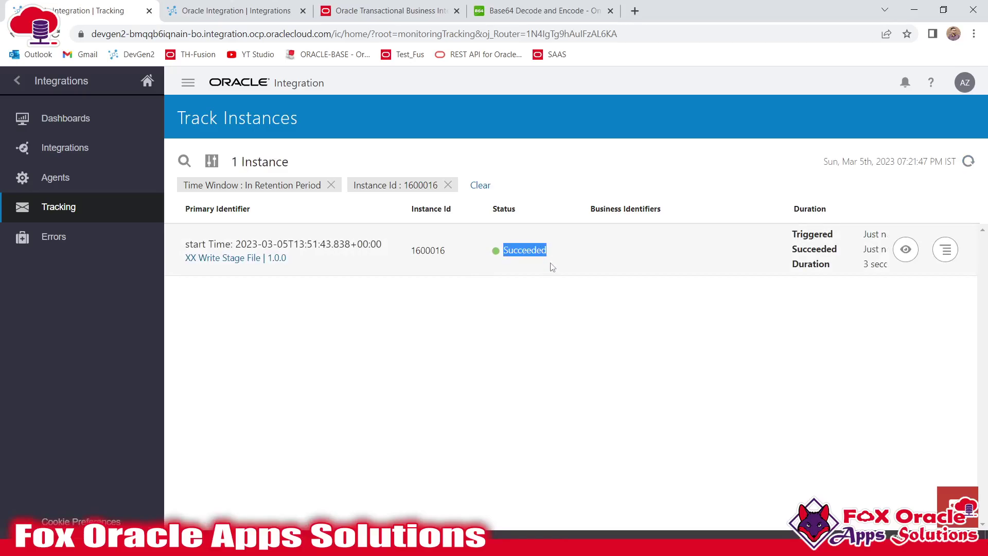
{"action": "left_click", "coordinate": [968, 161]}
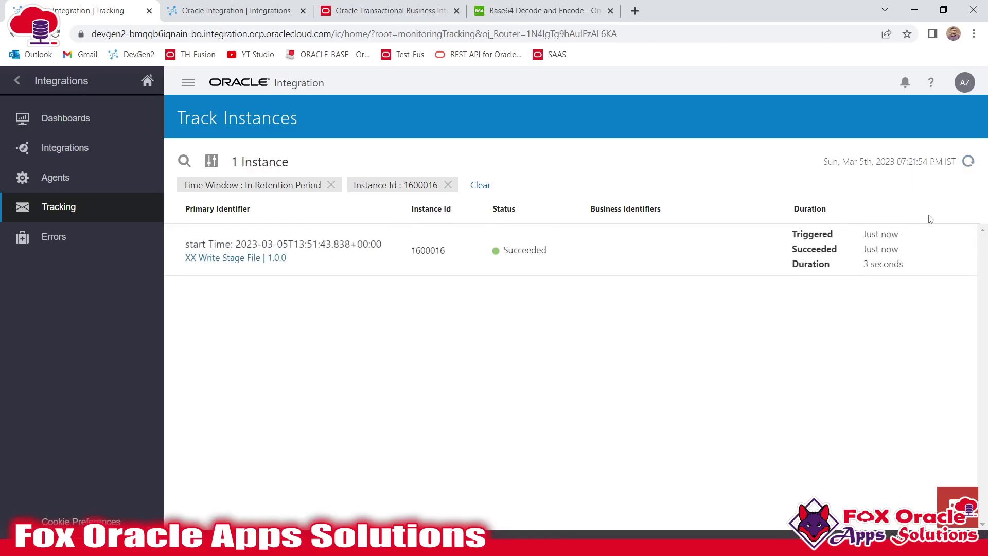
- View the run's activity stream and reload it to check the runReportSOAP request and response entries
{"action": "left_click", "coordinate": [905, 250]}
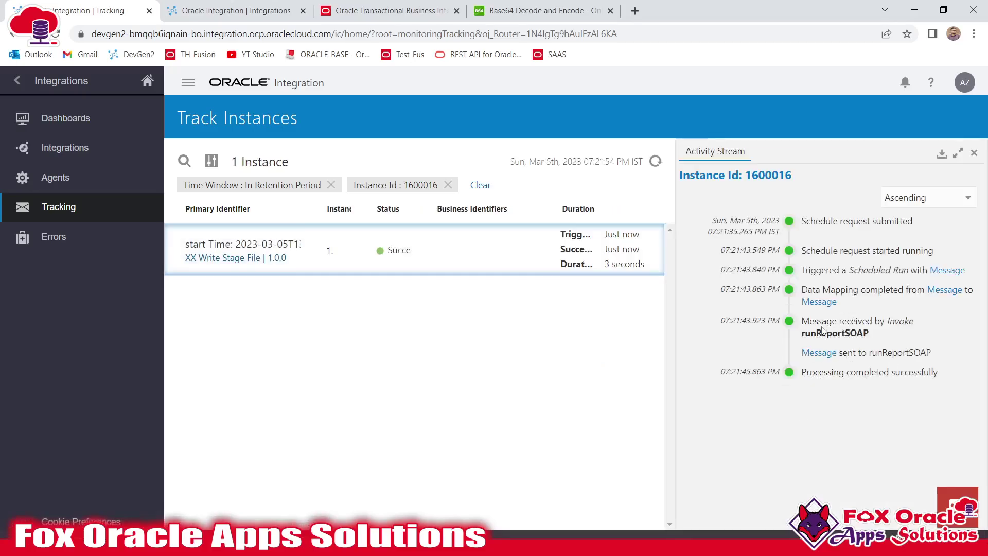
{"action": "left_click_drag", "start_coordinate": [801, 334], "coordinate": [936, 357]}
{"action": "left_click", "coordinate": [898, 364]}
{"action": "left_click", "coordinate": [655, 161]}
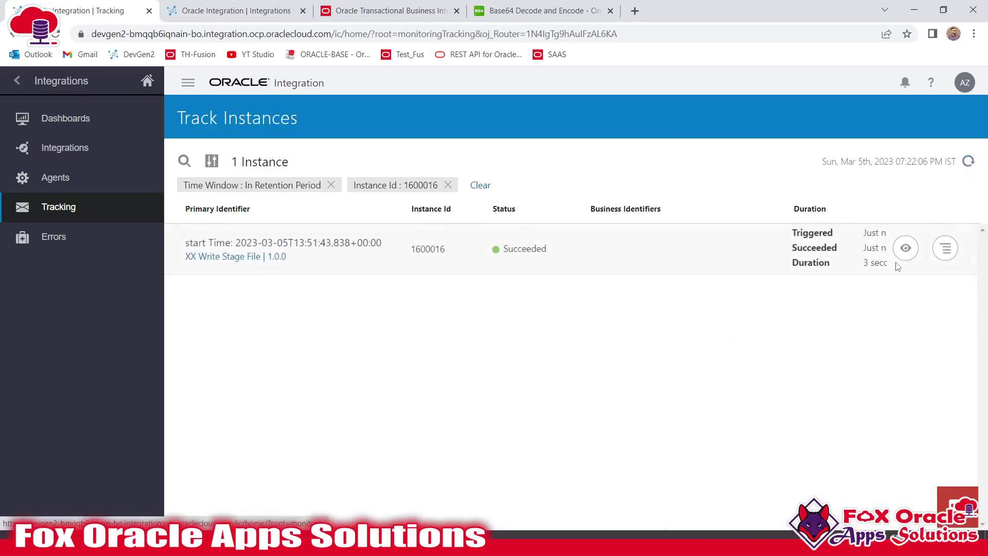
{"action": "left_click", "coordinate": [905, 250]}
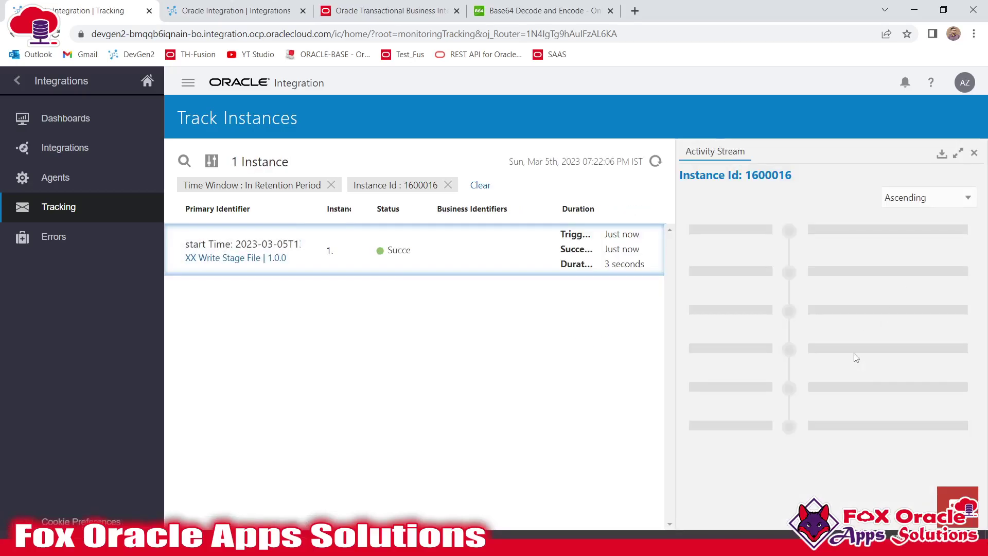
{"action": "double_click", "coordinate": [844, 353]}
{"action": "double_click", "coordinate": [877, 353]}
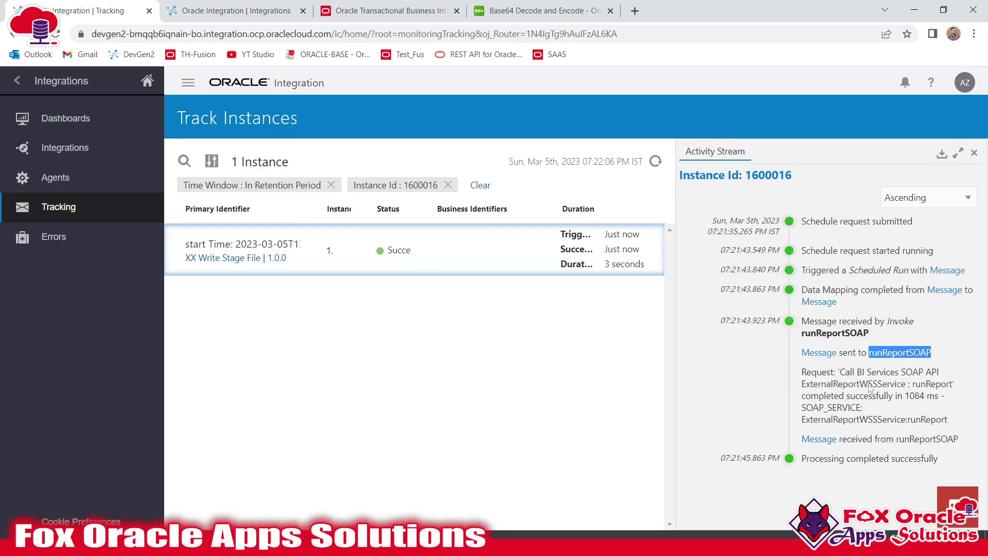
- Inspect the report path in the message sent to runReportSOAP, and collapse that message
{"action": "left_click", "coordinate": [830, 354]}
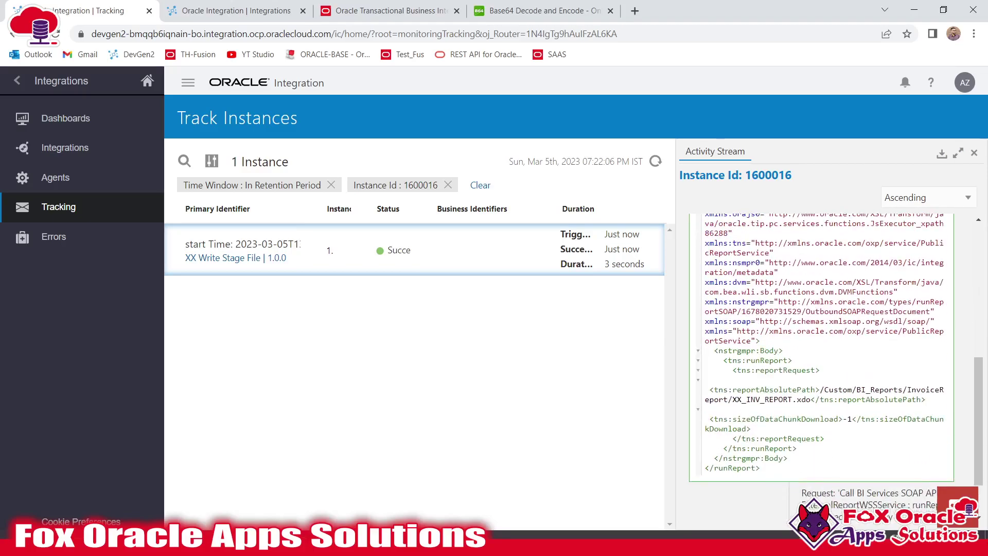
{"action": "left_click_drag", "start_coordinate": [825, 389], "coordinate": [810, 400]}
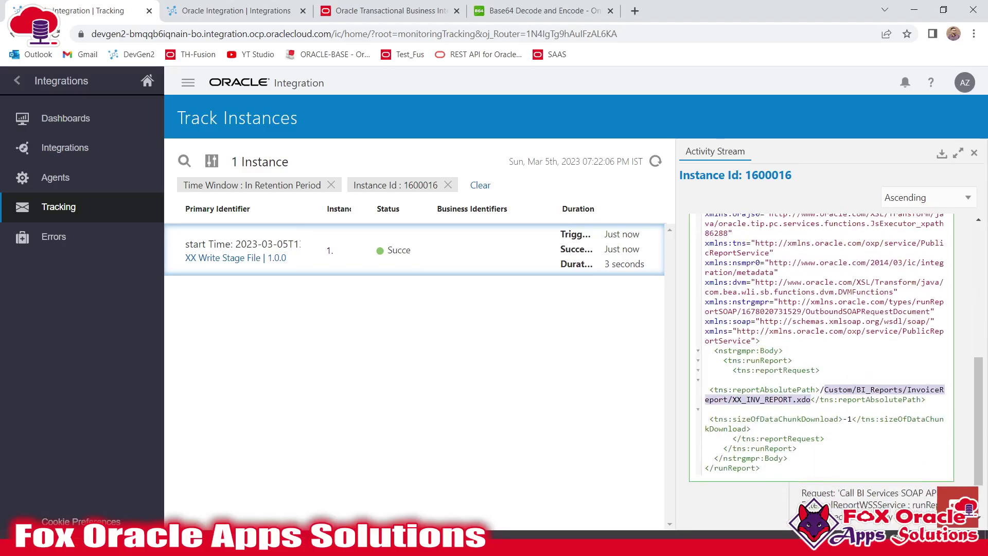
{"action": "scroll", "coordinate": [824, 360], "scroll_direction": "up", "scroll_amount": 10}
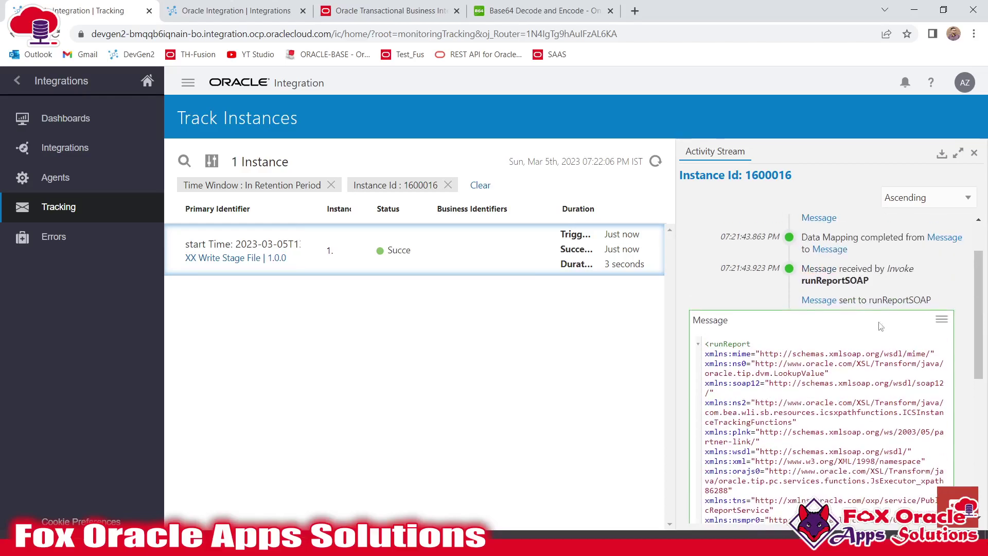
{"action": "left_click", "coordinate": [814, 303]}
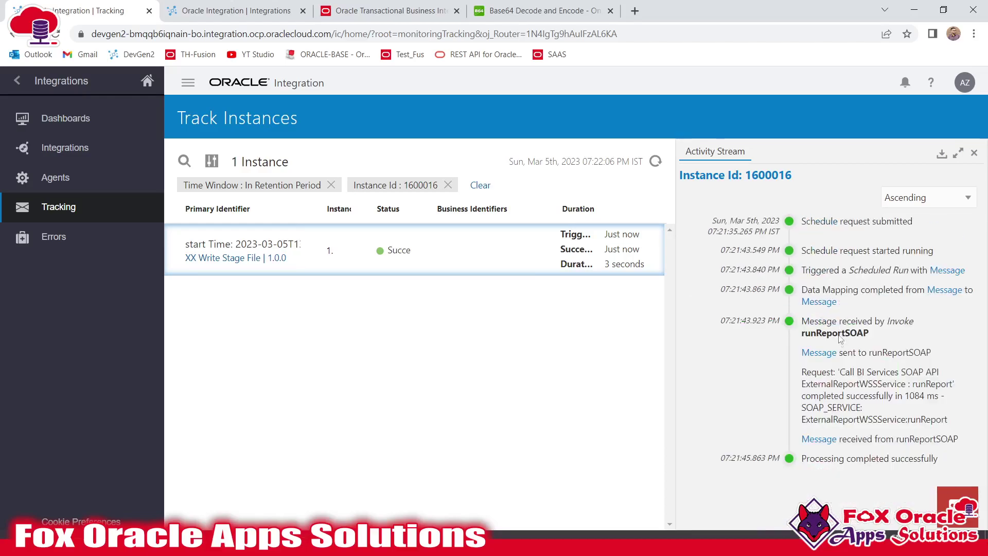
- Expand the message received from runReportSOAP and select the complete Base64 content of its reportBytes element for copying
{"action": "left_click", "coordinate": [819, 439]}
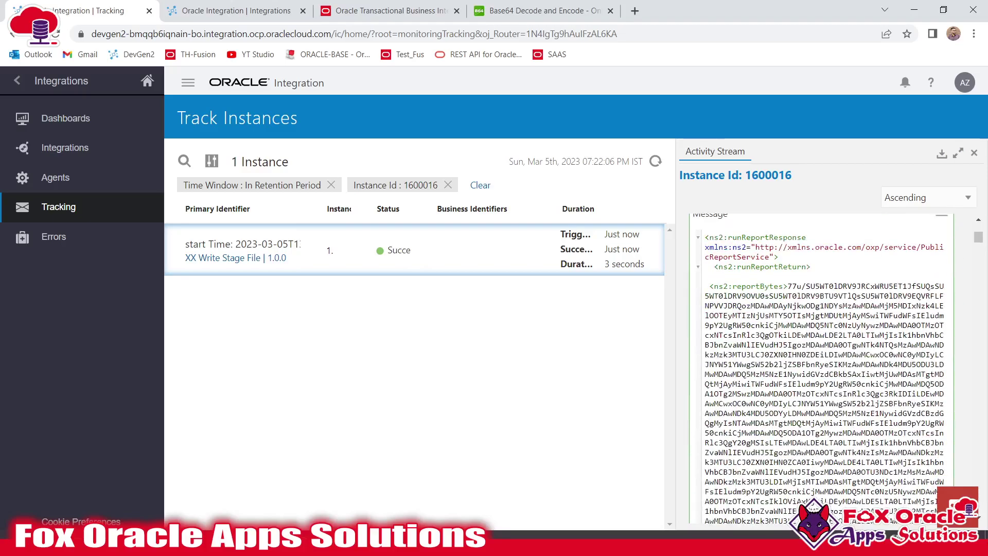
{"action": "scroll", "coordinate": [821, 369], "scroll_direction": "up", "scroll_amount": 1}
{"action": "left_click_drag", "start_coordinate": [733, 351], "coordinate": [819, 419]}
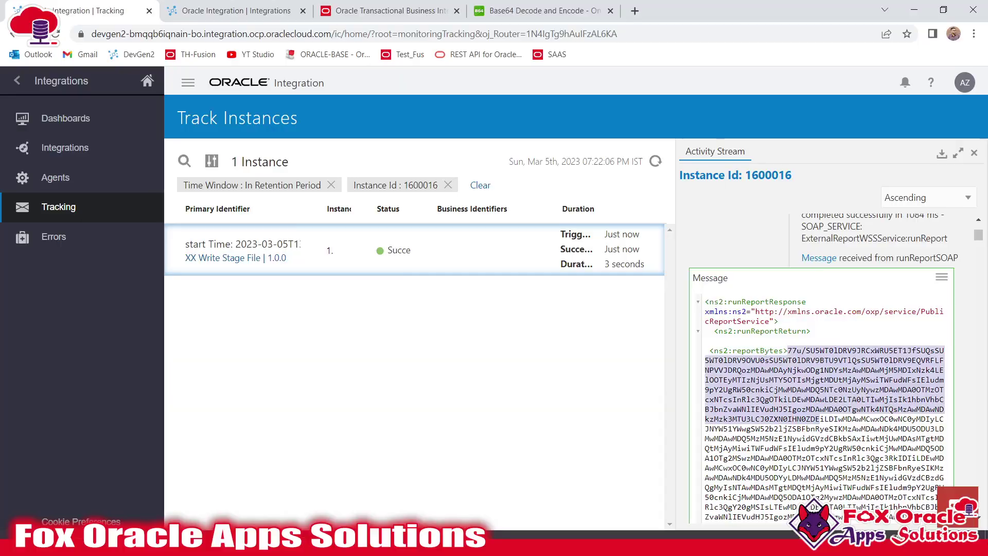
{"action": "scroll", "coordinate": [823, 368], "scroll_direction": "down", "scroll_amount": 10}
{"action": "scroll", "coordinate": [823, 368], "scroll_direction": "down", "scroll_amount": 10}
{"action": "scroll", "coordinate": [823, 367], "scroll_direction": "down", "scroll_amount": 10}
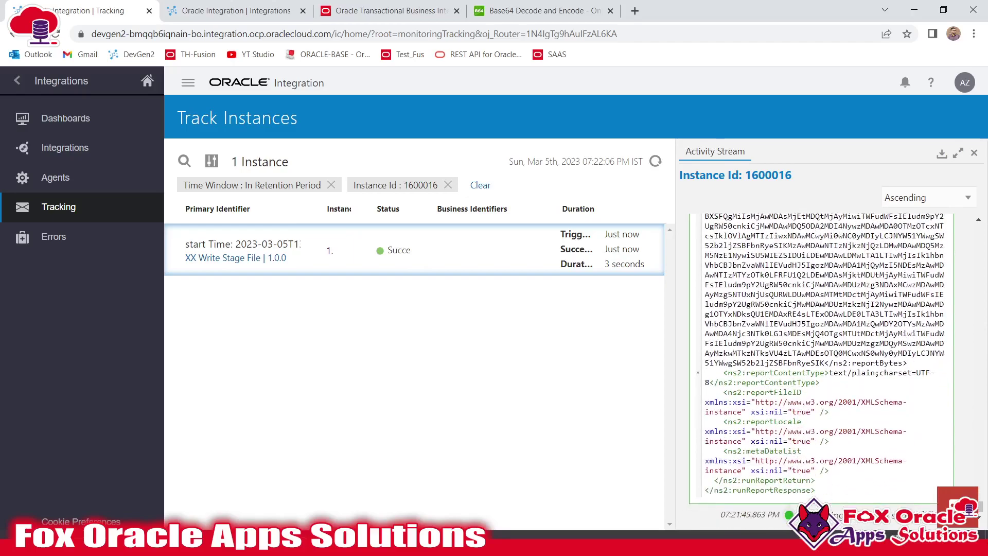
{"action": "left_click", "coordinate": [825, 363], "text": "shift"}
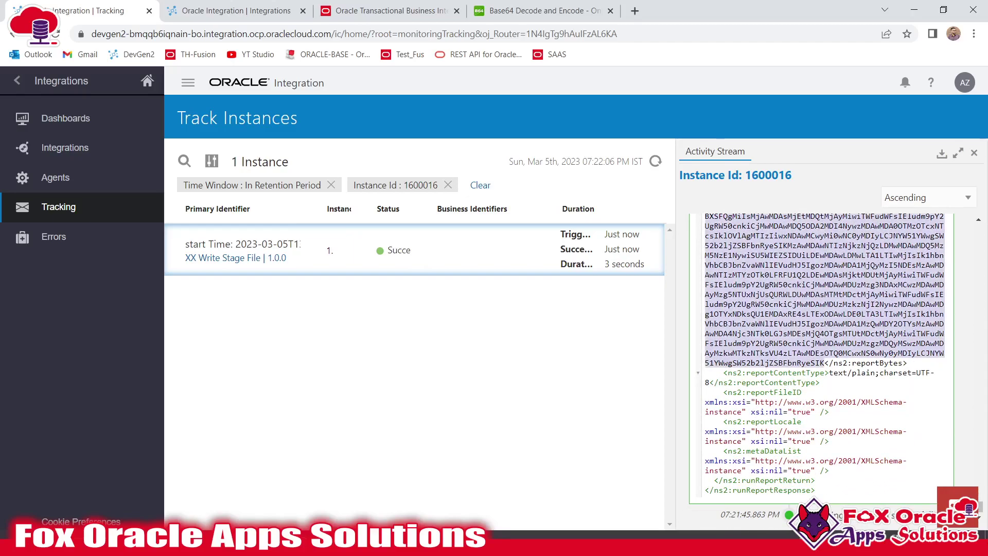
- Switch to the Base64 Decode site, decode the copied reportBytes content, and review the decoded invoice data against its source
{"action": "left_click", "coordinate": [540, 11]}
{"action": "left_click", "coordinate": [298, 254]}
{"action": "key", "text": "ctrl+v"}
{"action": "left_click", "coordinate": [162, 489]}
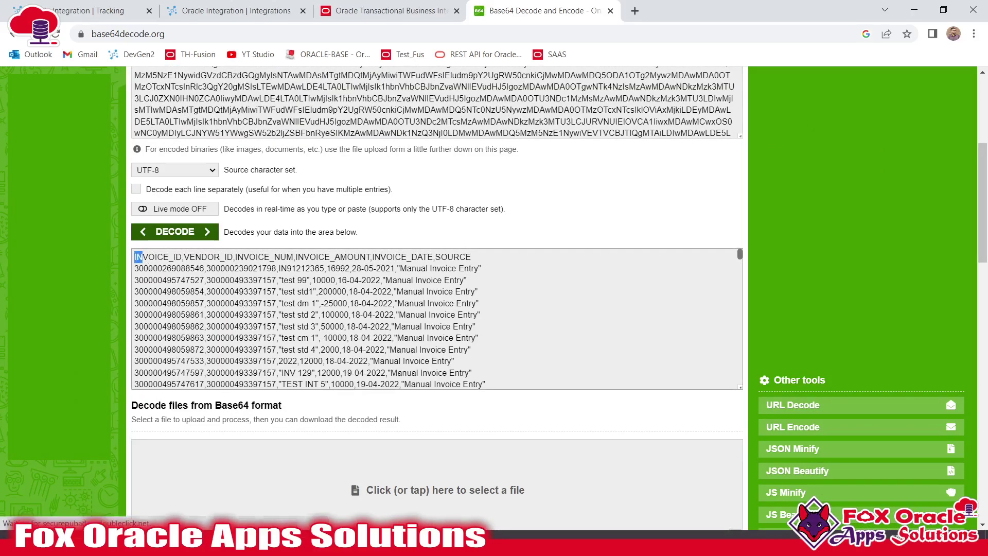
{"action": "left_click_drag", "start_coordinate": [207, 268], "coordinate": [136, 256]}
{"action": "left_click", "coordinate": [308, 316]}
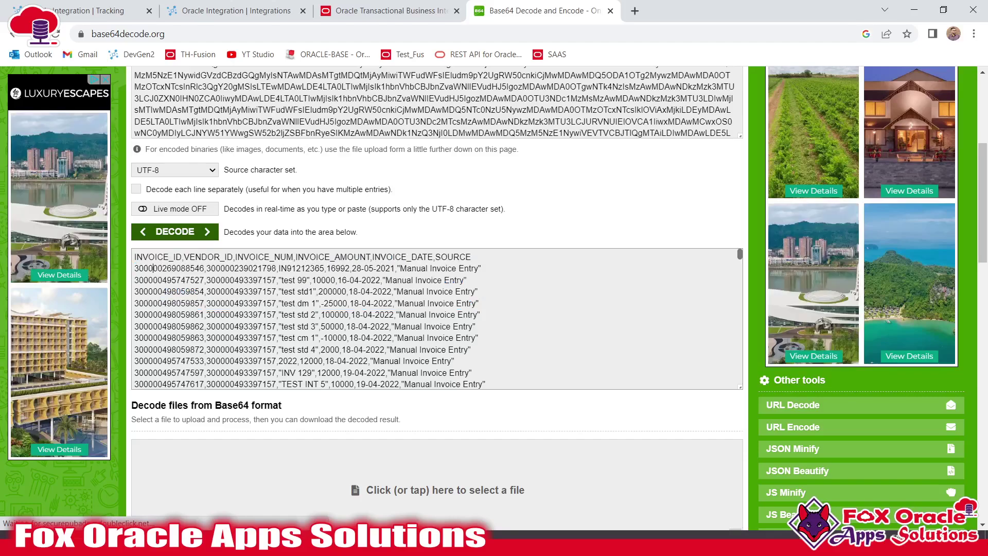
{"action": "scroll", "coordinate": [308, 317], "scroll_direction": "up", "scroll_amount": 2}
{"action": "left_click_drag", "start_coordinate": [217, 181], "coordinate": [278, 255]}
{"action": "scroll", "coordinate": [277, 254], "scroll_direction": "up", "scroll_amount": 4}
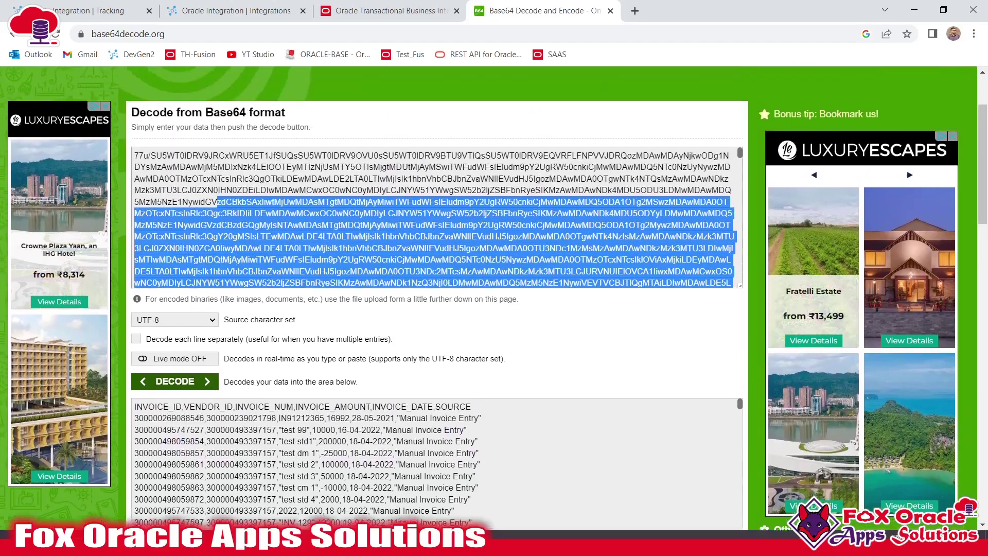
- Return to the duplicated Integrations page in Oracle Integration and deactivate XX Write Stage File
{"action": "left_click", "coordinate": [102, 10]}
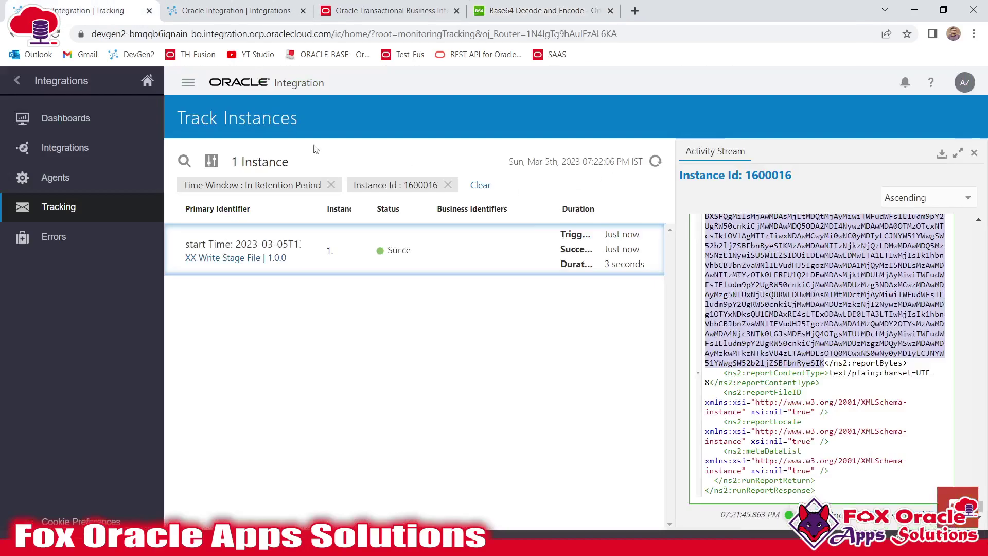
{"action": "left_click", "coordinate": [189, 7]}
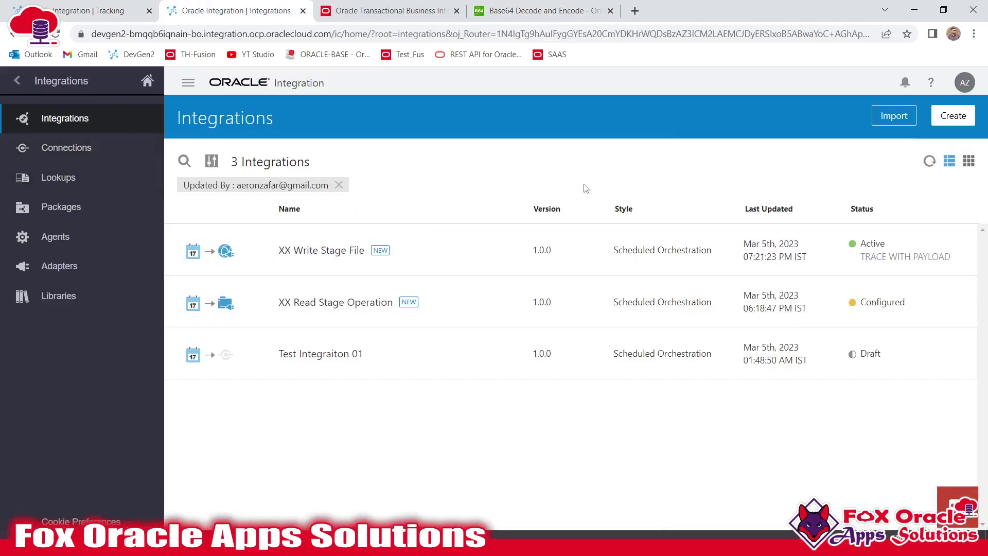
{"action": "left_click", "coordinate": [853, 249]}
{"action": "left_click", "coordinate": [628, 362]}
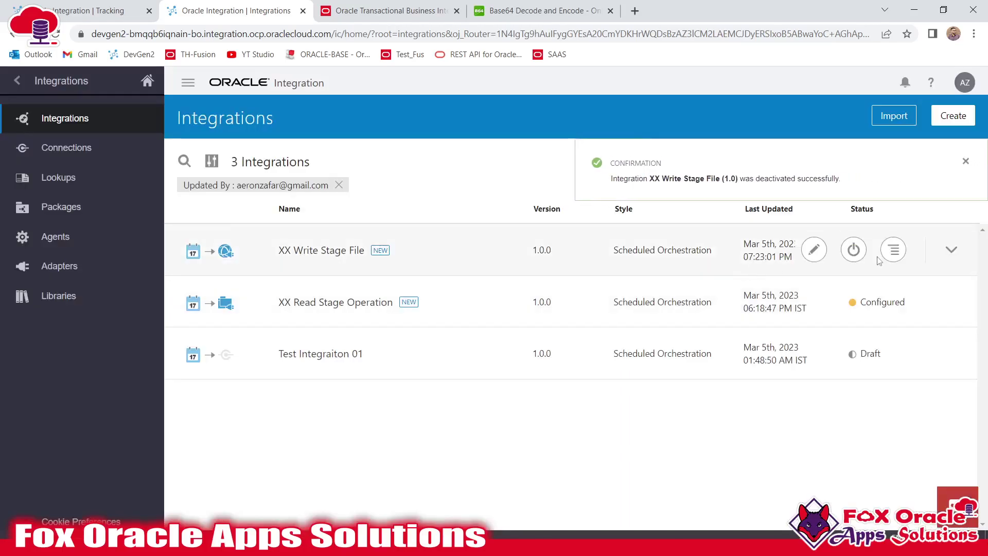
- Open the XX Write Stage File integration for editing and add a Stage File action directly after runReportSOAP
{"action": "left_click", "coordinate": [814, 249]}
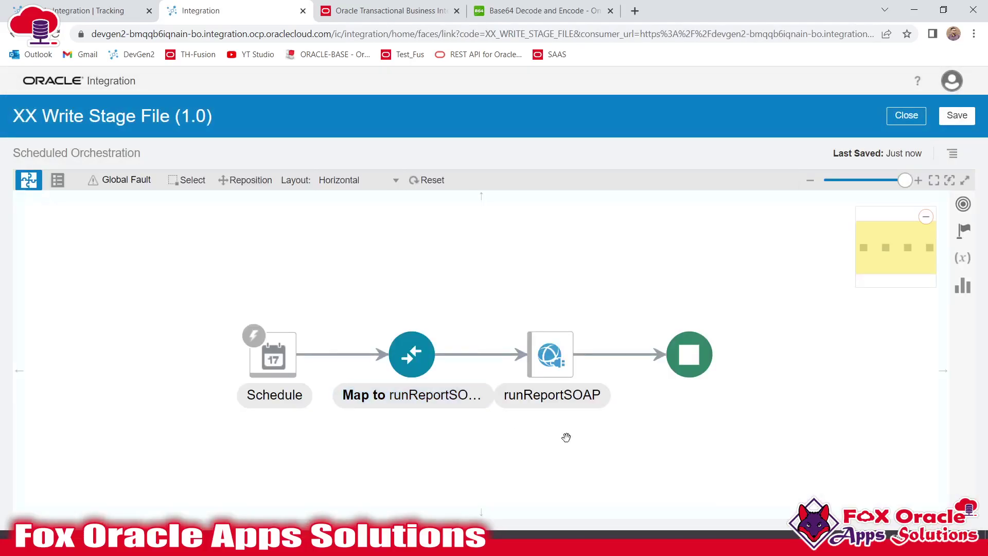
{"action": "left_click_drag", "start_coordinate": [637, 438], "coordinate": [525, 440]}
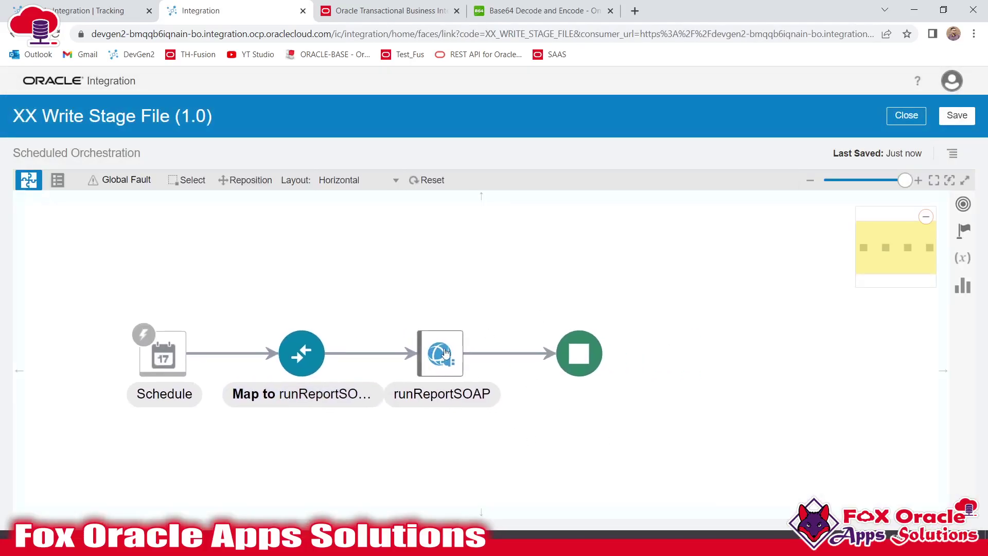
{"action": "left_click", "coordinate": [440, 363]}
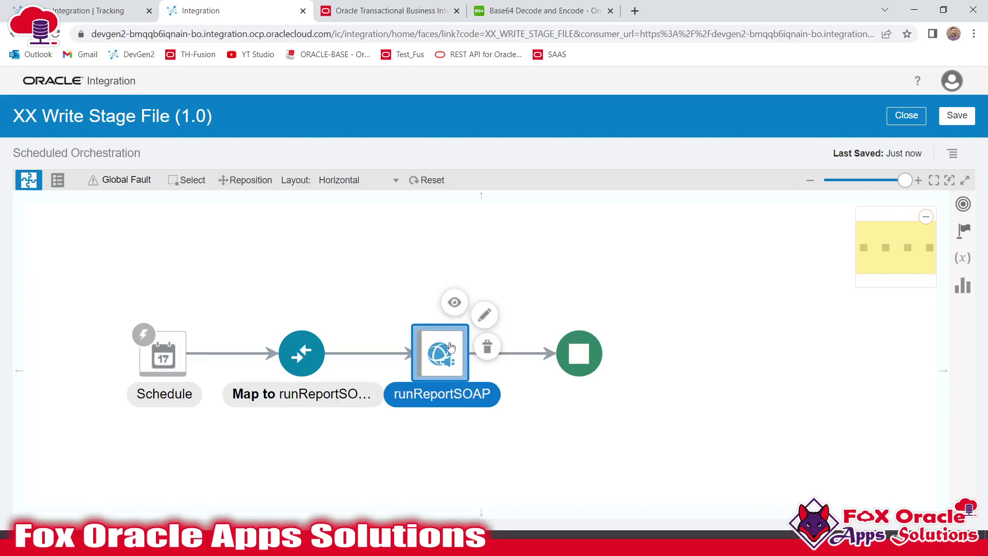
{"action": "mouse_move", "coordinate": [450, 349]}
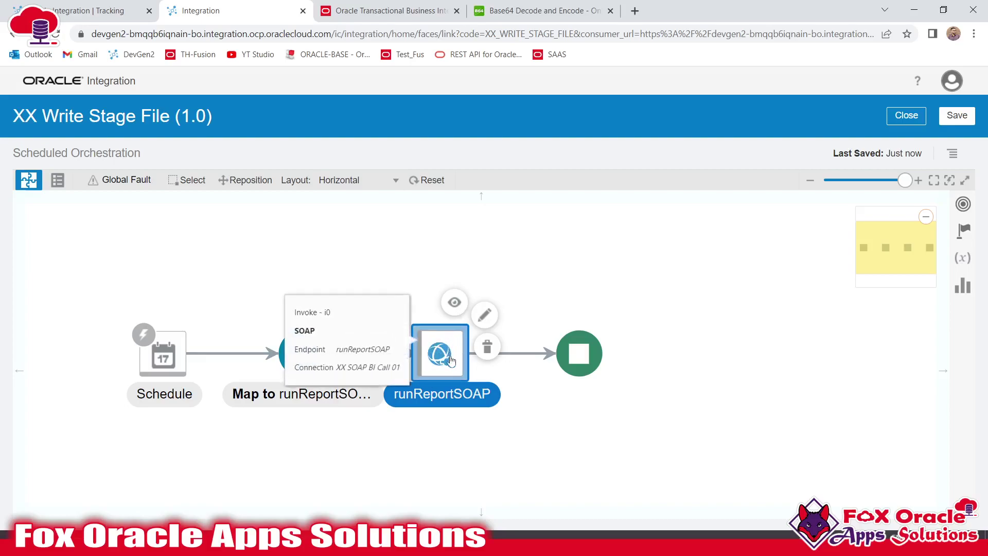
{"action": "left_click", "coordinate": [935, 337]}
{"action": "left_click", "coordinate": [963, 230]}
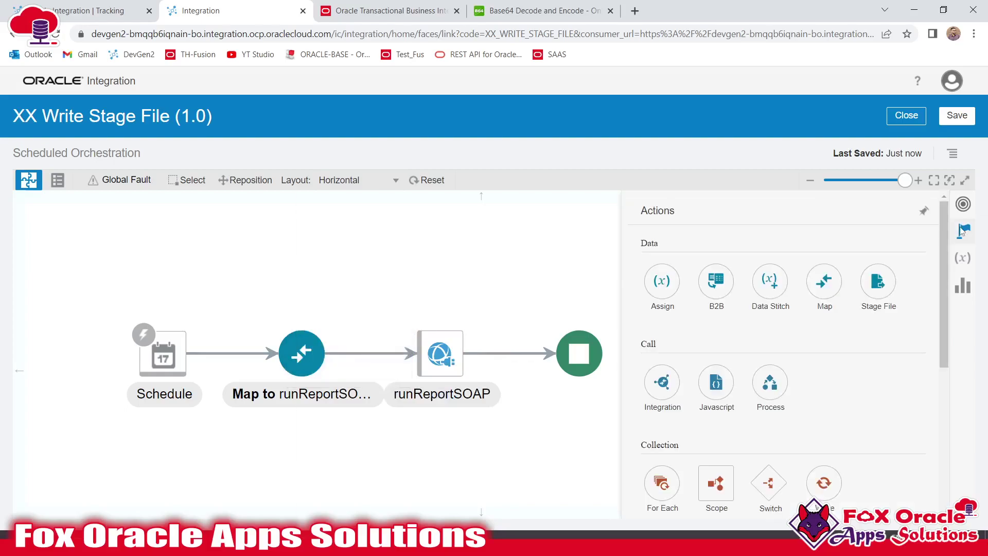
{"action": "left_click_drag", "start_coordinate": [878, 280], "coordinate": [491, 340]}
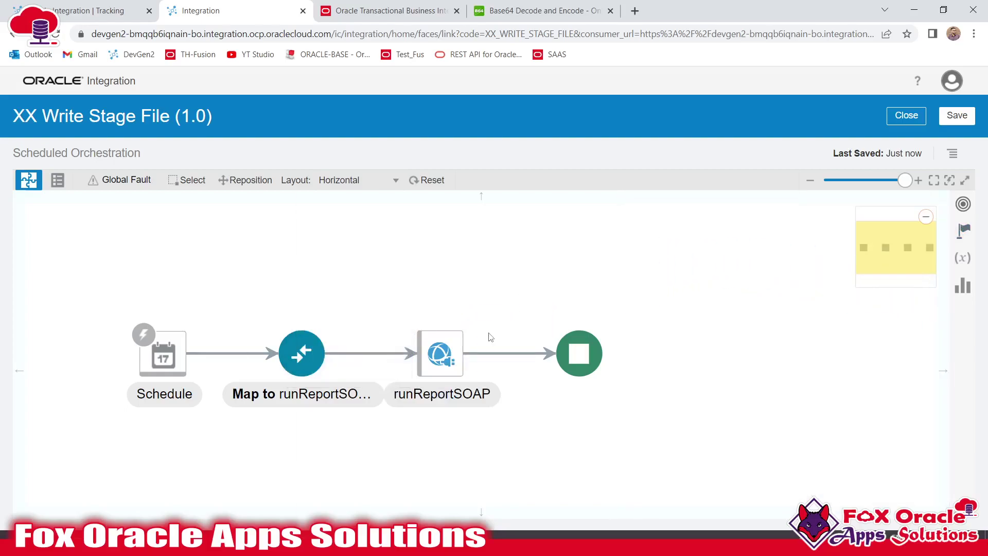
- Name the stage file action writeStage and proceed to its operation settings
{"action": "left_click", "coordinate": [570, 217]}
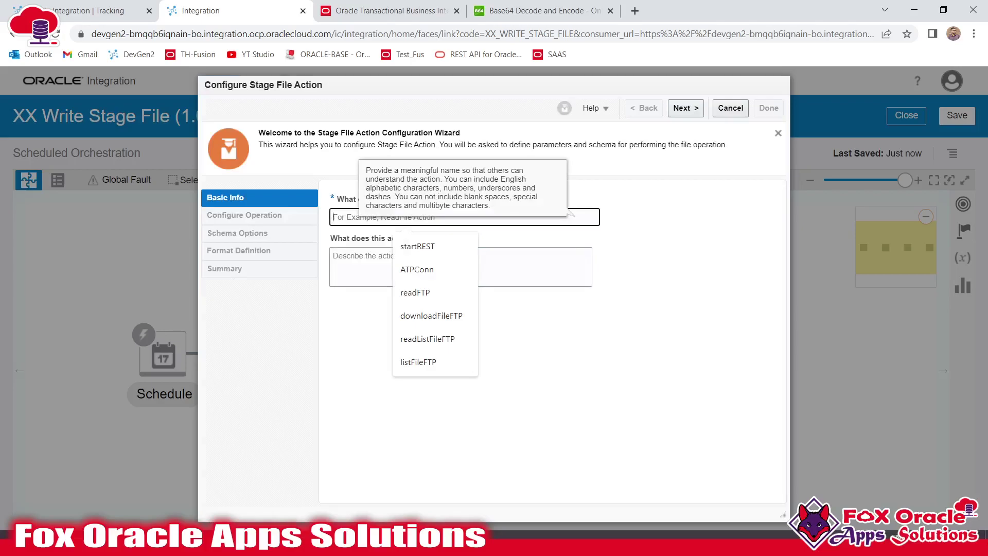
{"action": "type", "text": "writeStage"}
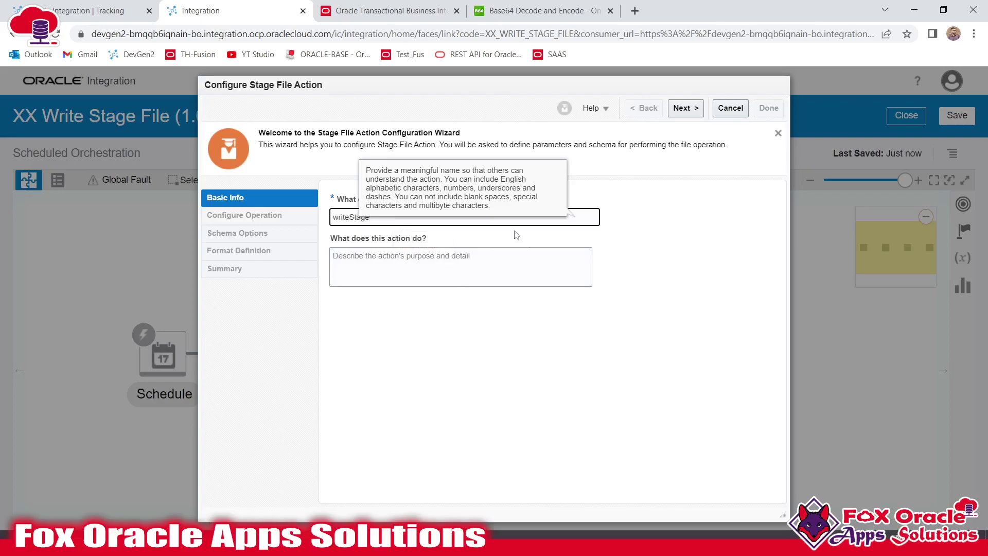
{"action": "left_click", "coordinate": [648, 378]}
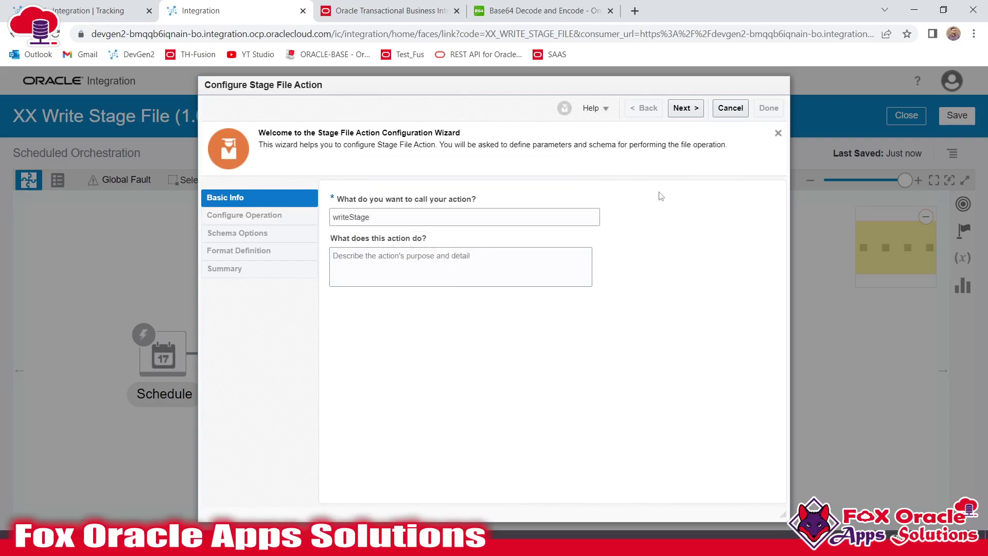
{"action": "left_click", "coordinate": [682, 108]}
- Choose the Write File operation and save 'XXINVFile001.csv' as the file name expression
{"action": "left_click", "coordinate": [518, 202]}
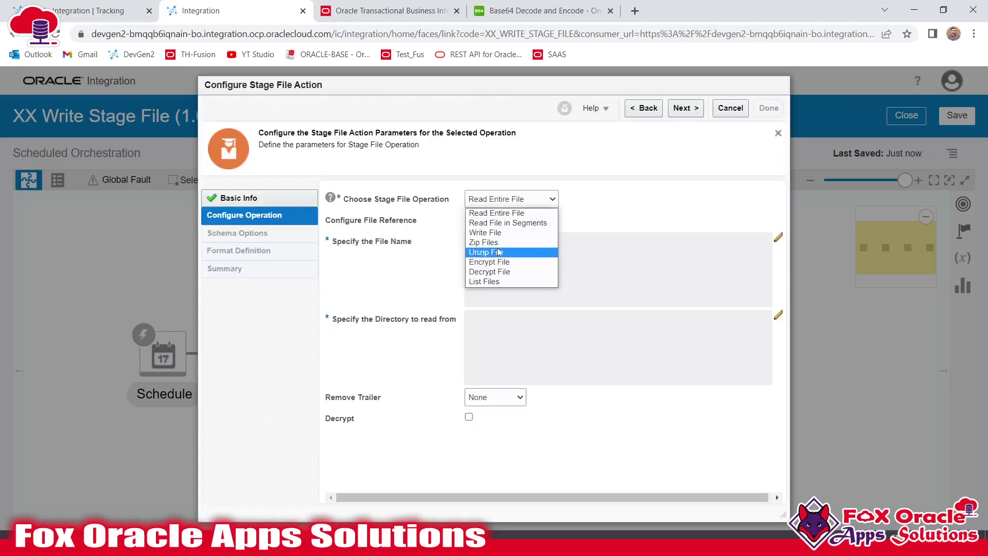
{"action": "left_click", "coordinate": [494, 232]}
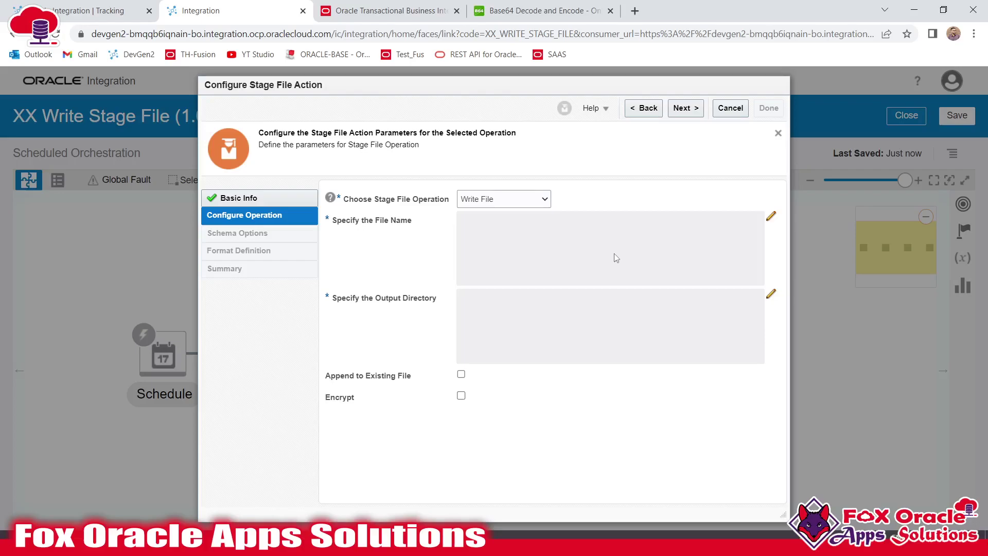
{"action": "left_click", "coordinate": [771, 216]}
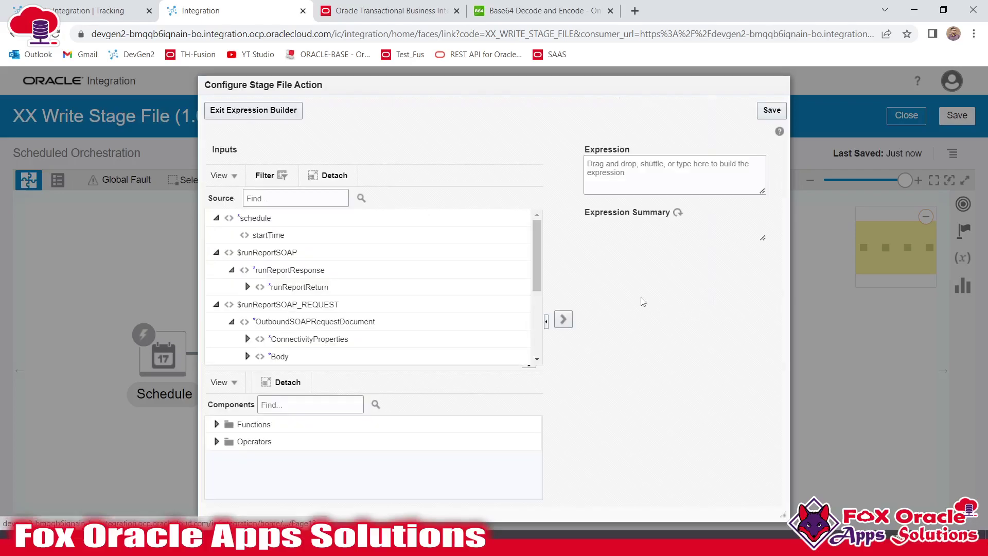
{"action": "left_click", "coordinate": [588, 163]}
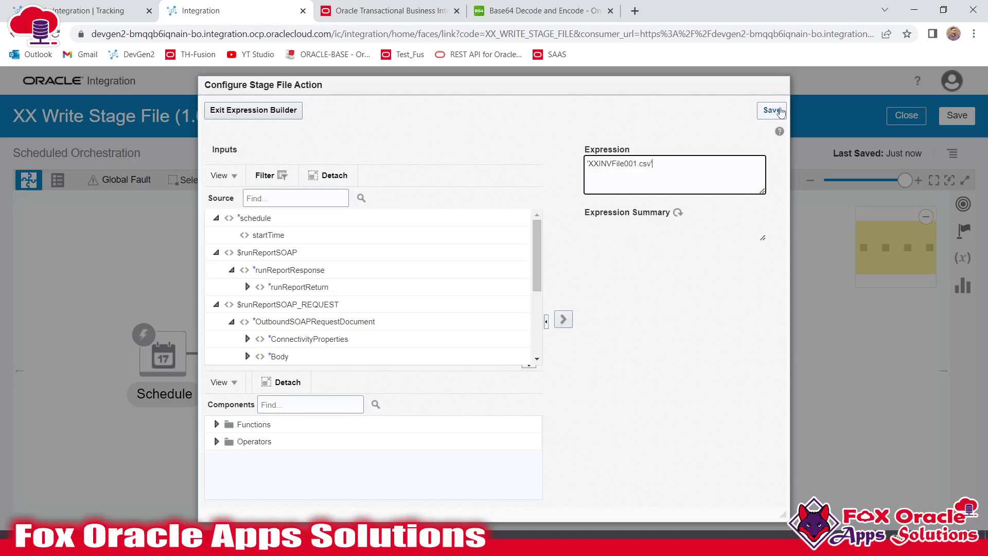
{"action": "left_click", "coordinate": [771, 110]}
{"action": "left_click", "coordinate": [601, 360]}
{"action": "left_click", "coordinate": [253, 110]}
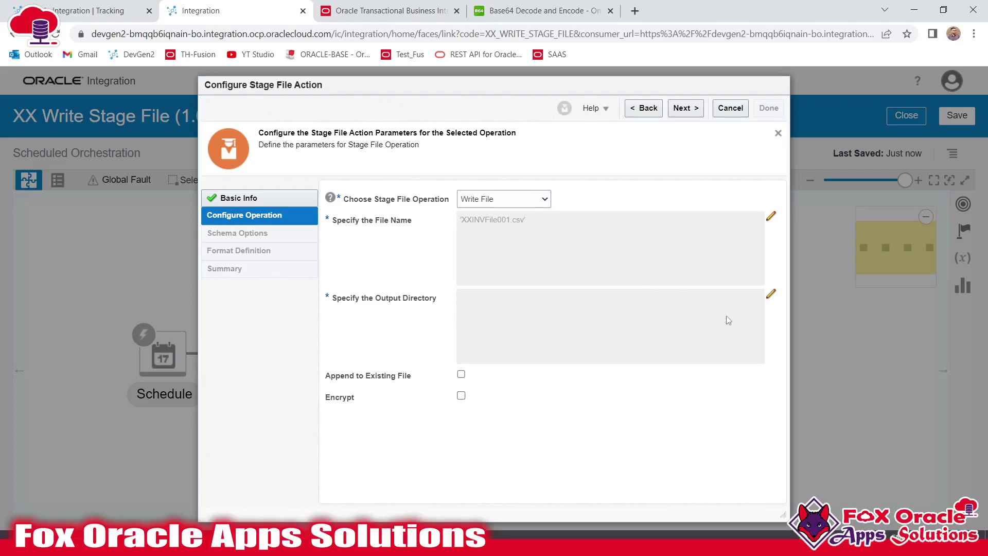
- Save '/temp' as the output directory expression and return to the operation settings
{"action": "left_click", "coordinate": [770, 294]}
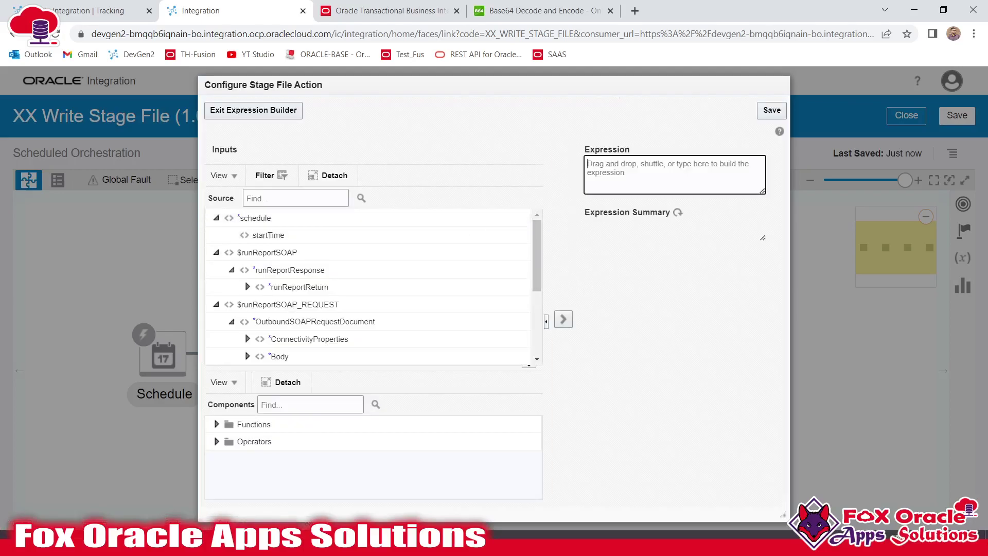
{"action": "type", "text": "'/temp"}
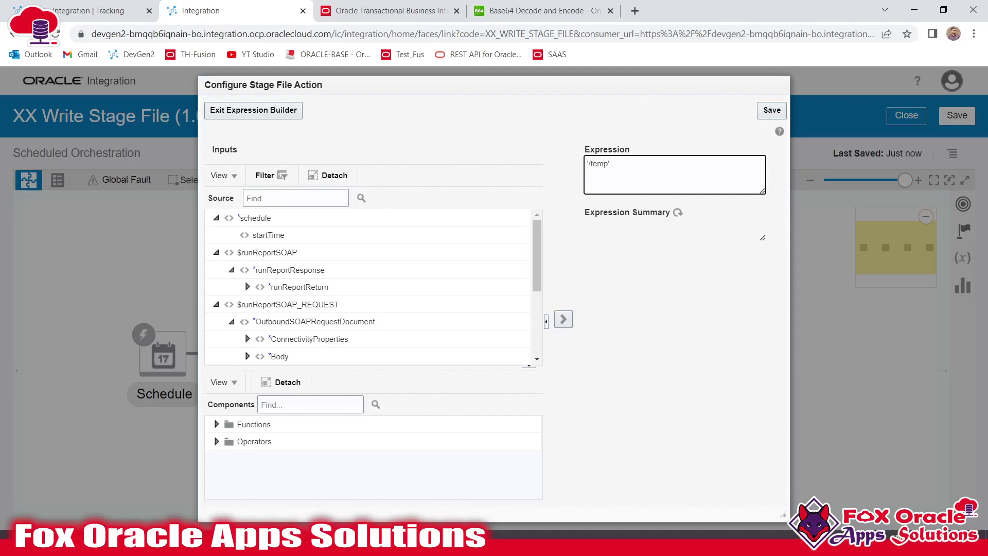
{"action": "left_click", "coordinate": [771, 110]}
{"action": "left_click", "coordinate": [602, 360]}
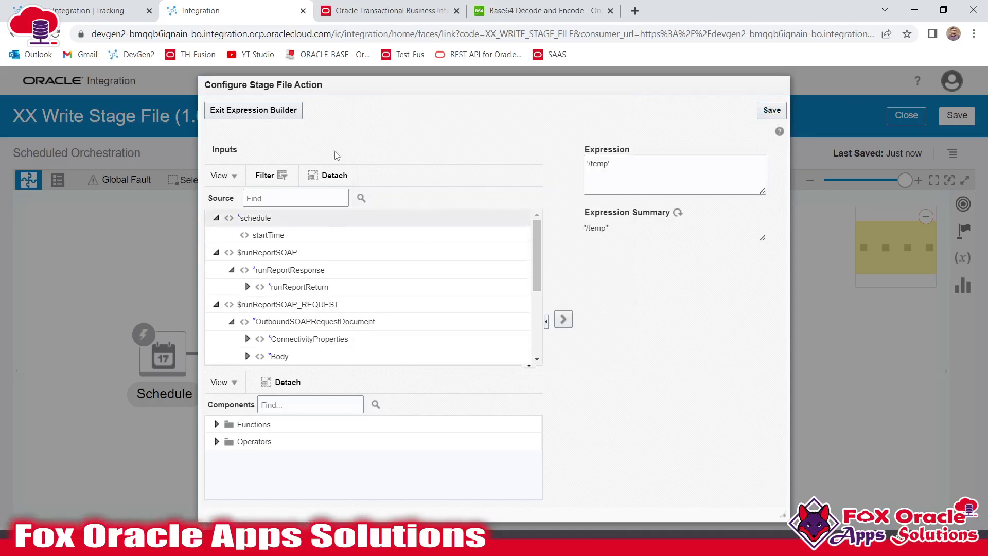
{"action": "left_click", "coordinate": [240, 110]}
- Review the file name, output directory and append option configured for the Write File operation
{"action": "left_click_drag", "start_coordinate": [462, 298], "coordinate": [486, 291]}
{"action": "left_click_drag", "start_coordinate": [462, 221], "coordinate": [526, 224]}
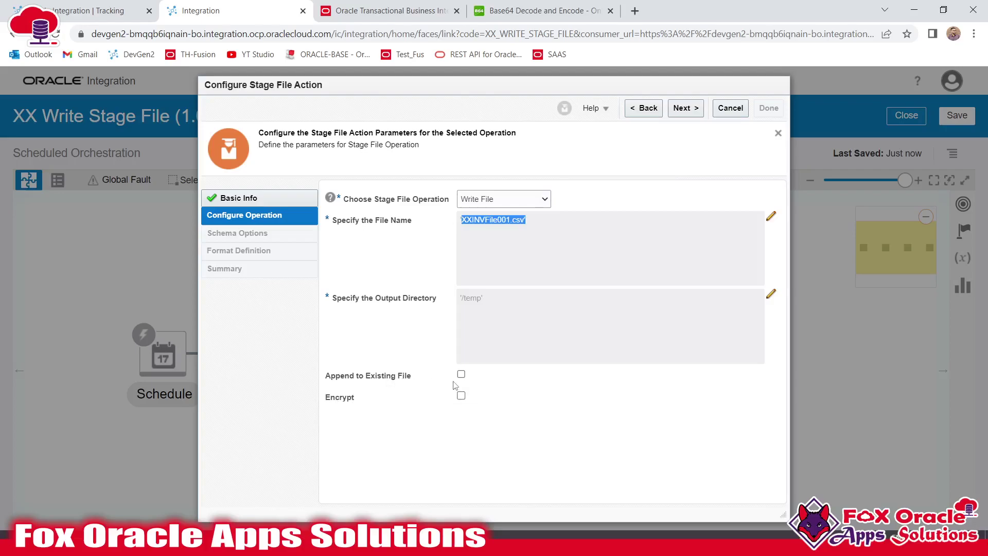
{"action": "left_click", "coordinate": [473, 376]}
{"action": "left_click", "coordinate": [463, 218]}
{"action": "left_click_drag", "start_coordinate": [463, 303], "coordinate": [482, 306]}
{"action": "left_click_drag", "start_coordinate": [462, 221], "coordinate": [523, 227]}
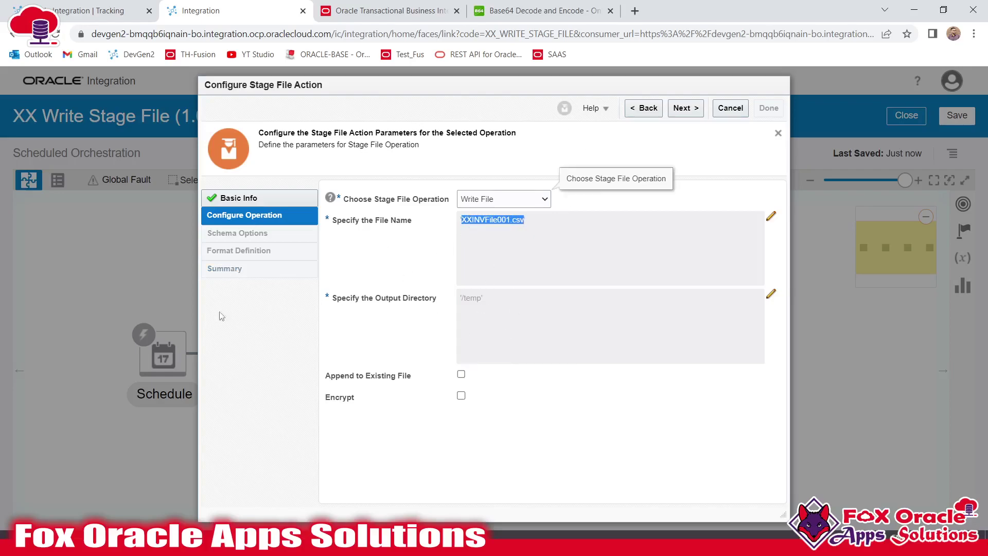
{"action": "left_click", "coordinate": [303, 362]}
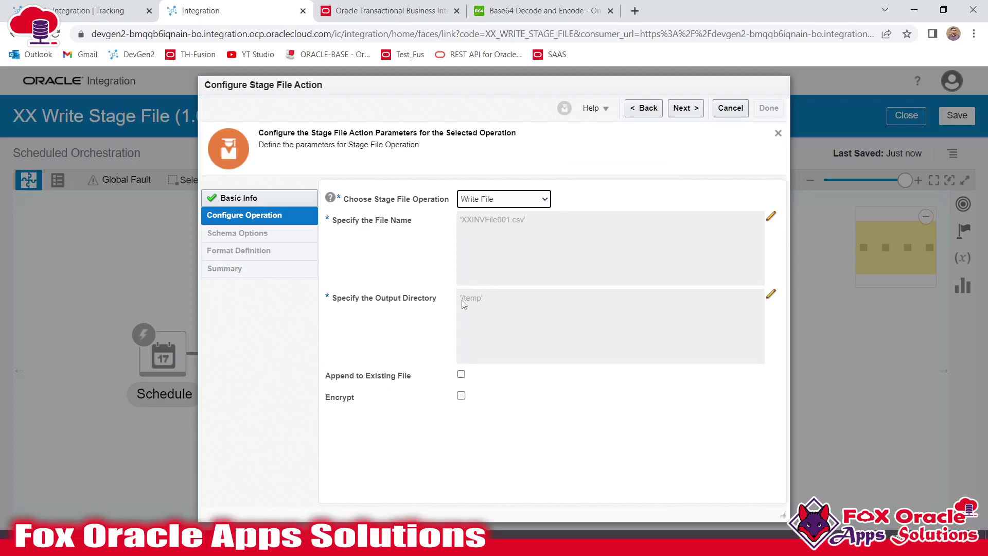
{"action": "left_click", "coordinate": [466, 223]}
- Advance to the schema options, switch to Notepad++, and review opaque_schema.xsd, removing three spaces before its closing schema tag
{"action": "left_click", "coordinate": [685, 108]}
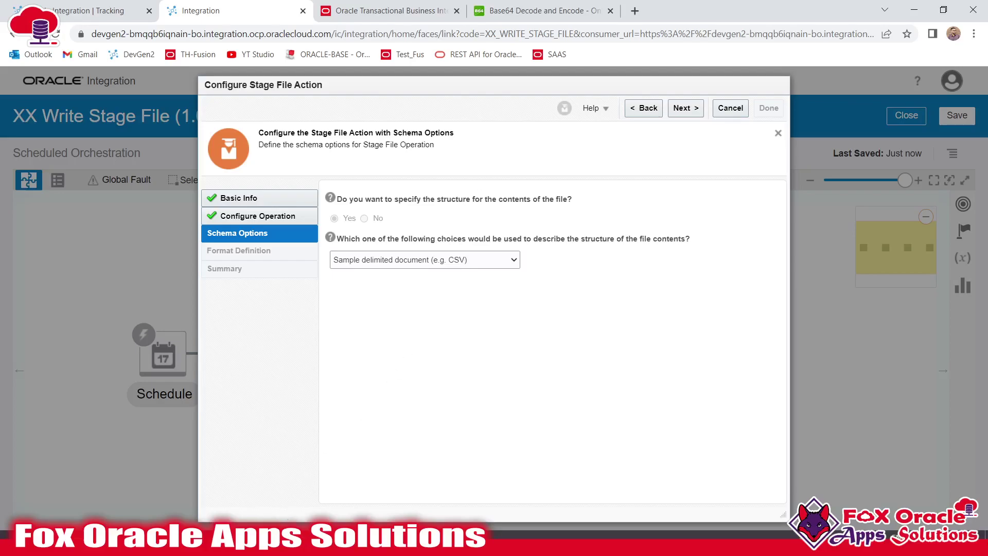
{"action": "key", "text": "alt+Tab"}
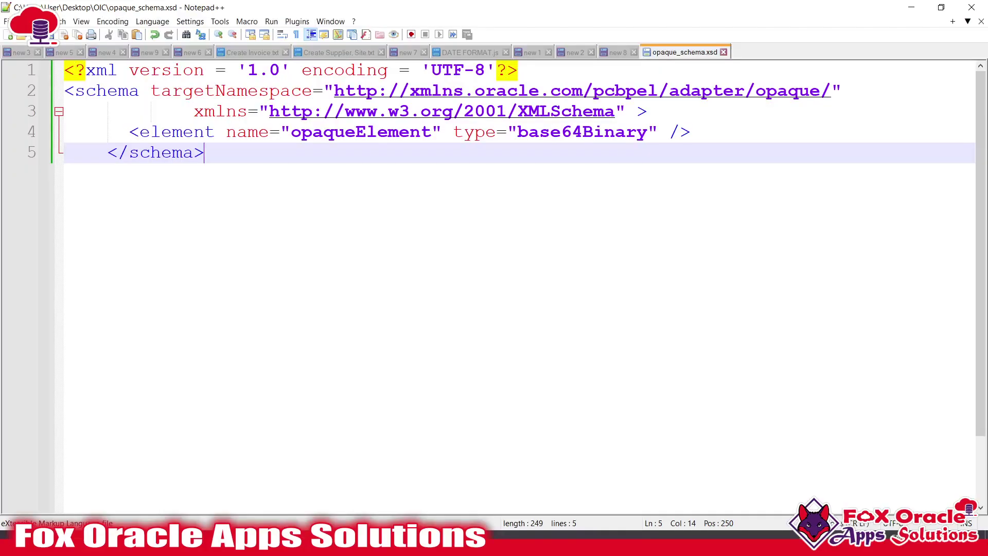
{"action": "key", "text": "ctrl+a"}
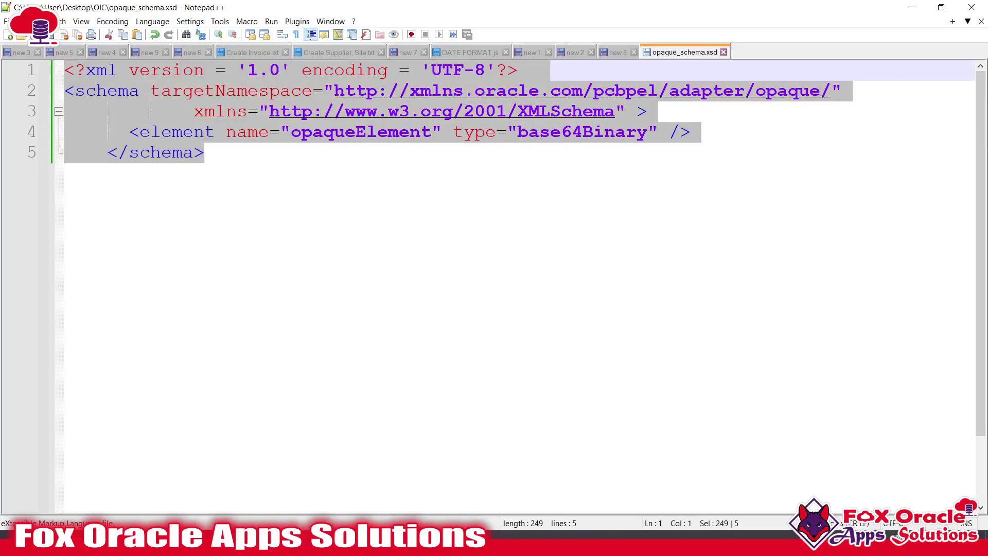
{"action": "left_click", "coordinate": [205, 153]}
{"action": "left_click", "coordinate": [107, 153]}
{"action": "key", "text": "BackSpace"}
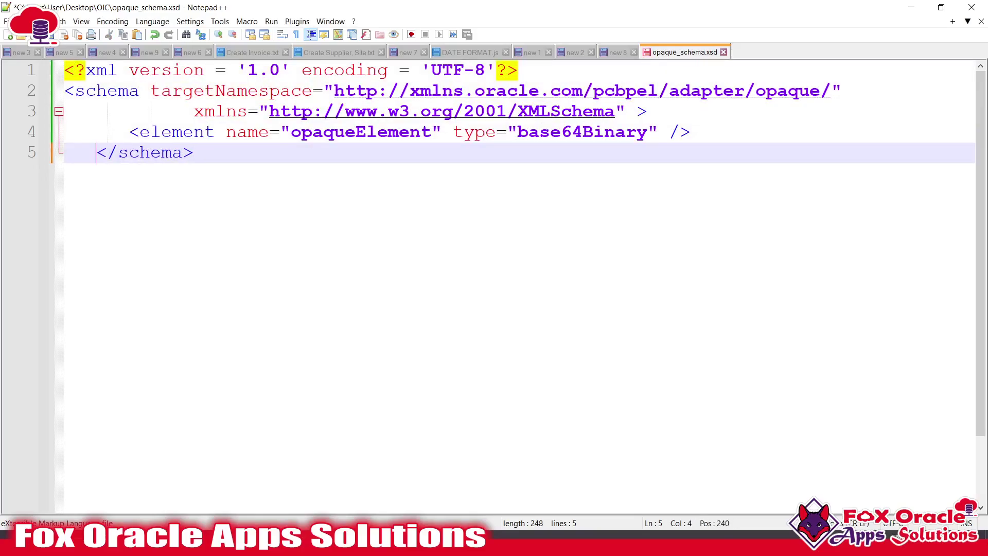
{"action": "key", "text": "BackSpace"}
{"action": "key", "text": "BackSpace"}
{"action": "left_click", "coordinate": [173, 153]}
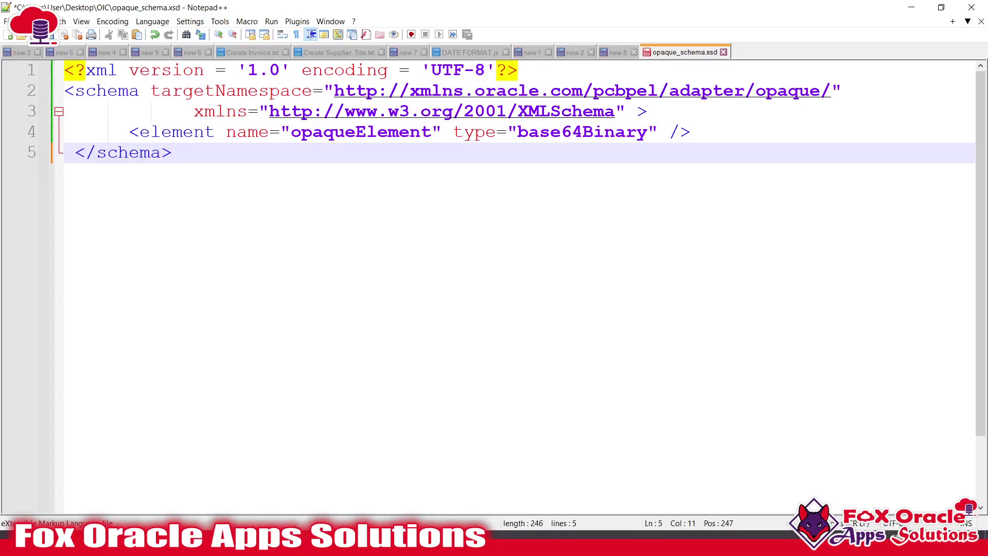
{"action": "key", "text": "ctrl+a"}
{"action": "left_click", "coordinate": [166, 154]}
{"action": "key", "text": "ctrl+a"}
{"action": "left_click", "coordinate": [166, 154]}
- Return to Oracle Integration, choose XML schema (XSD) document to describe the file contents, and proceed to the format definition
{"action": "key", "text": "alt+Tab"}
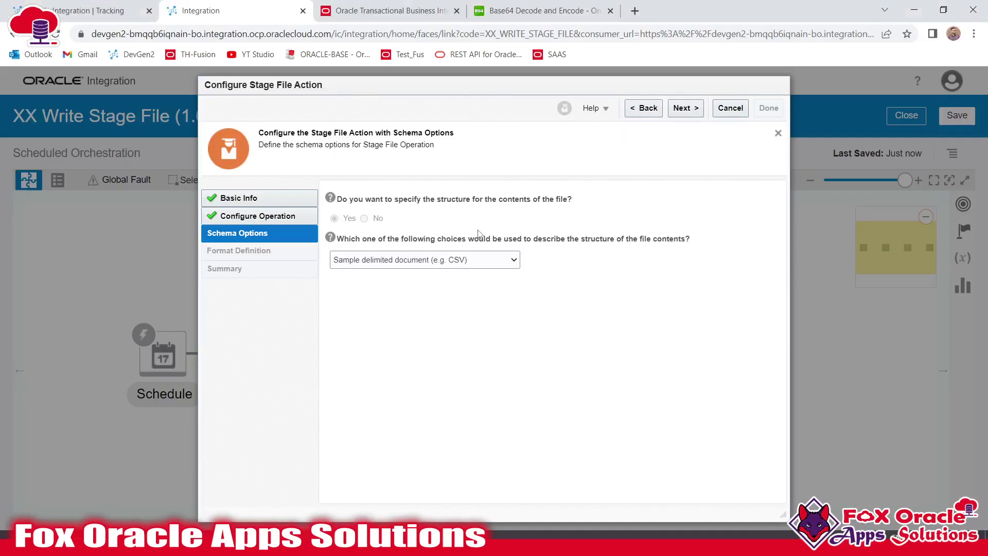
{"action": "left_click", "coordinate": [451, 260]}
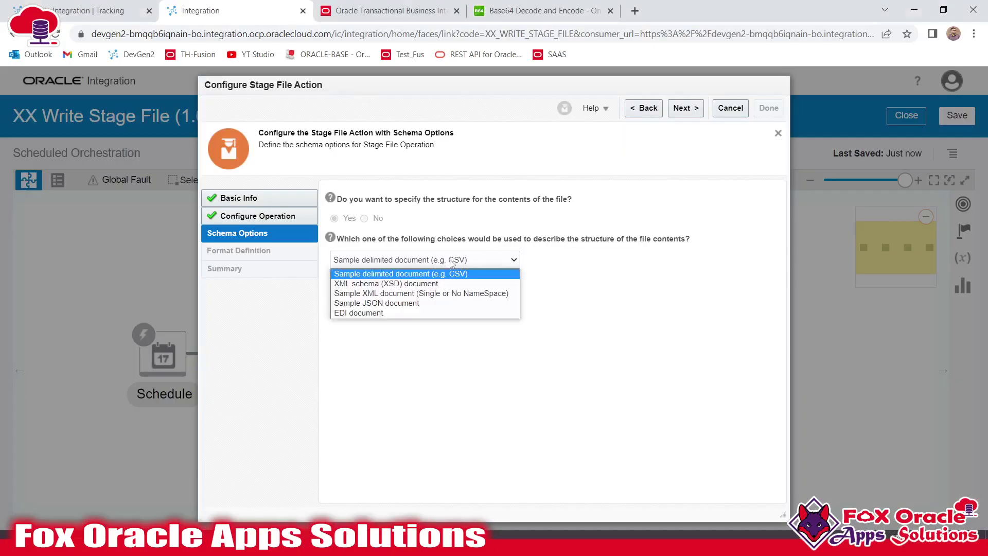
{"action": "left_click", "coordinate": [367, 283]}
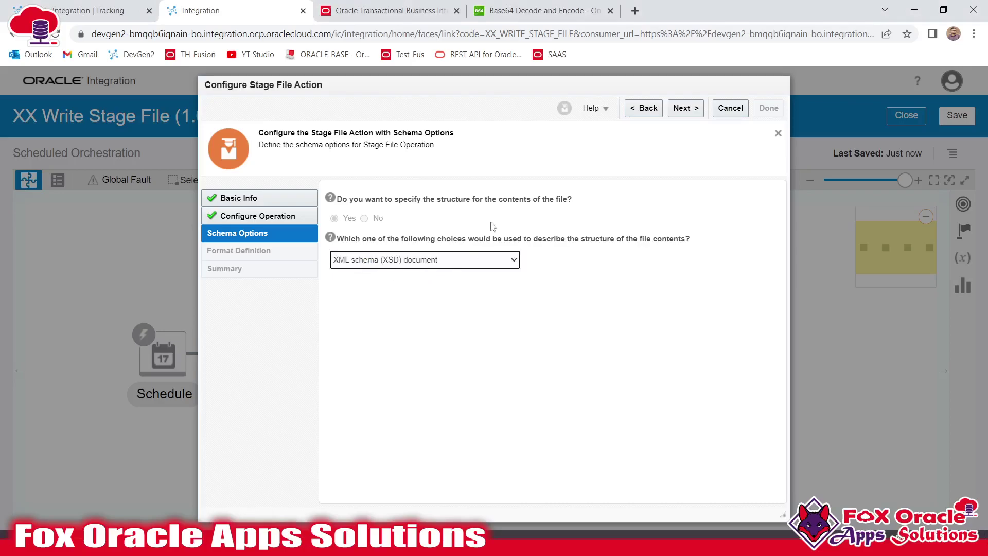
{"action": "key", "text": "alt+Tab"}
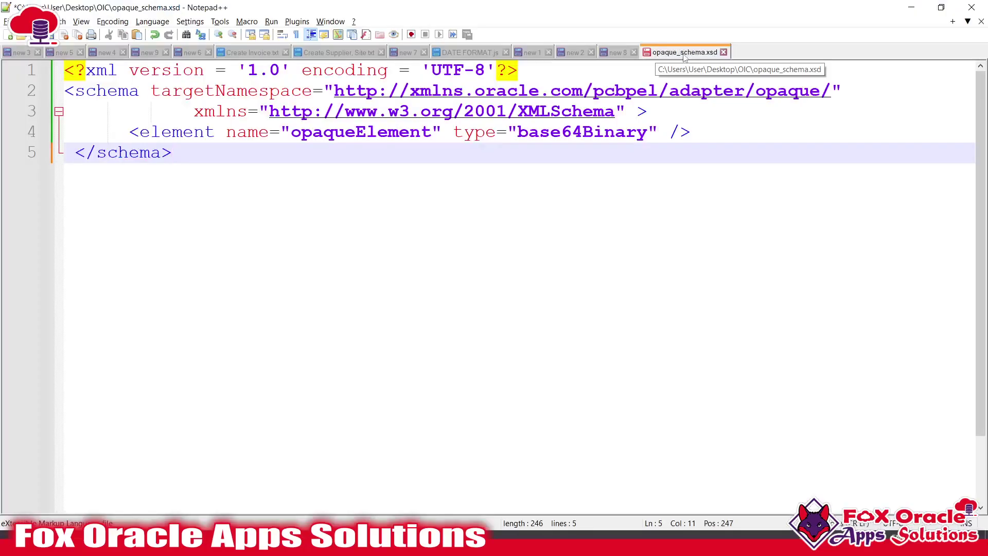
{"action": "key", "text": "alt+Tab"}
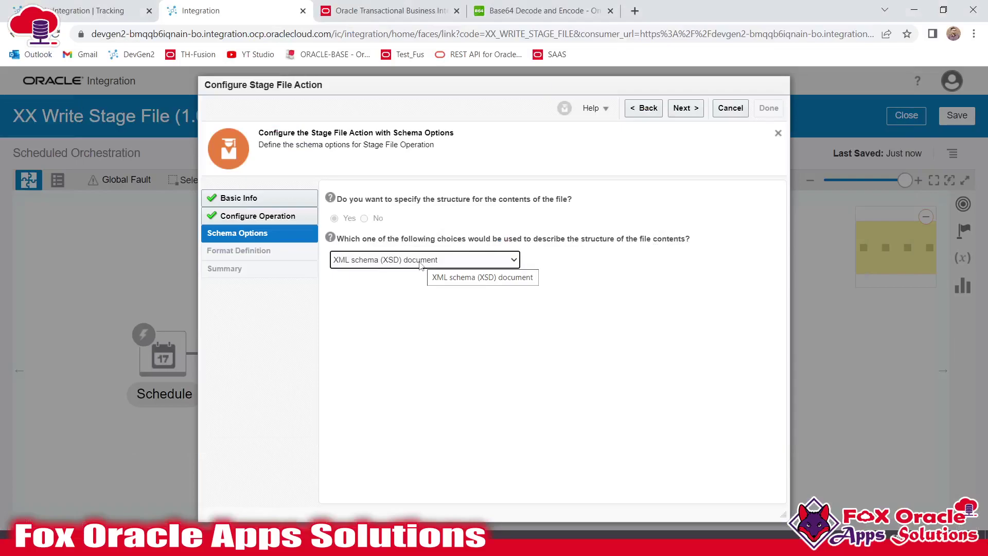
{"action": "left_click", "coordinate": [685, 109]}
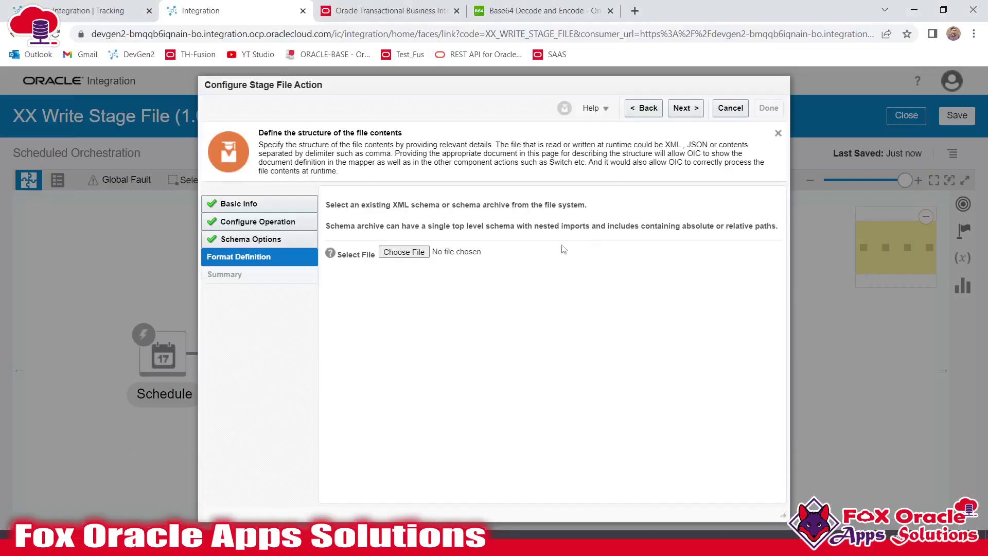
- Upload opaque_schema.xsd from the OIC folder with opaqueElement as the schema element, and advance to the configuration summary
{"action": "left_click", "coordinate": [410, 254]}
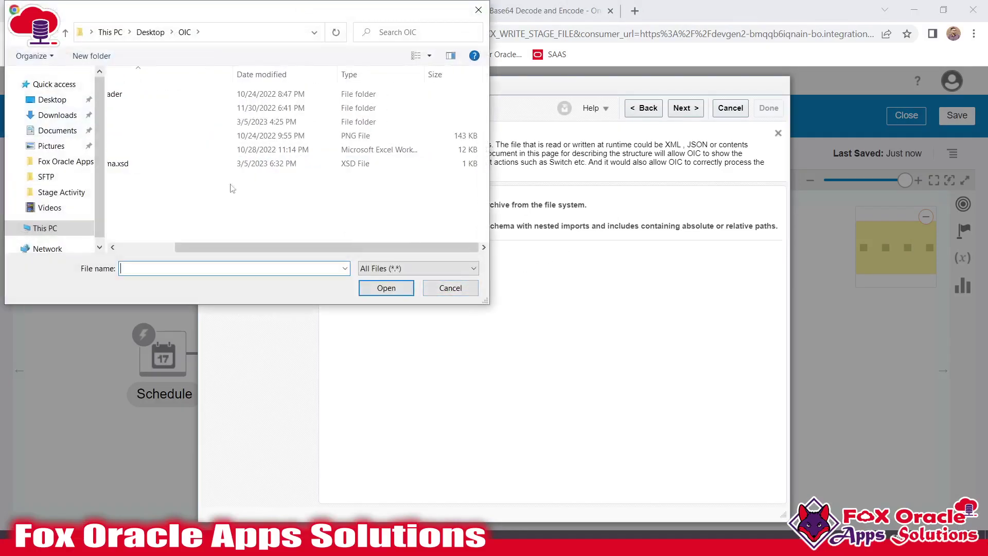
{"action": "left_click", "coordinate": [154, 165]}
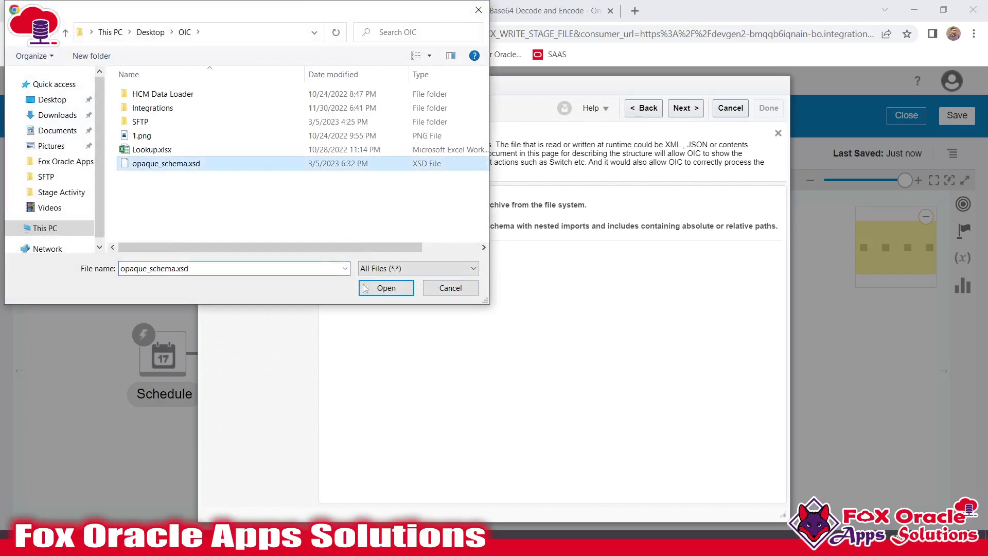
{"action": "left_click", "coordinate": [387, 288]}
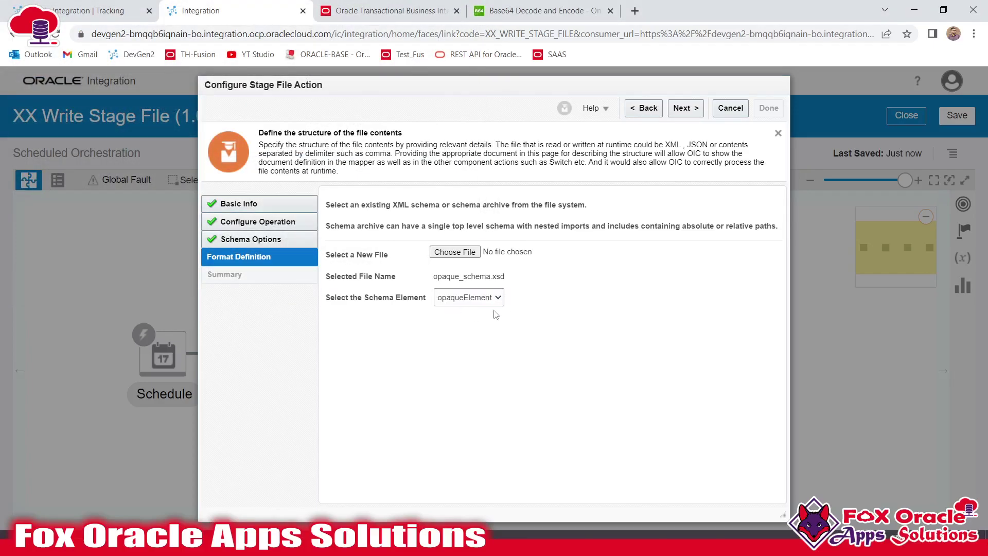
{"action": "left_click", "coordinate": [684, 108]}
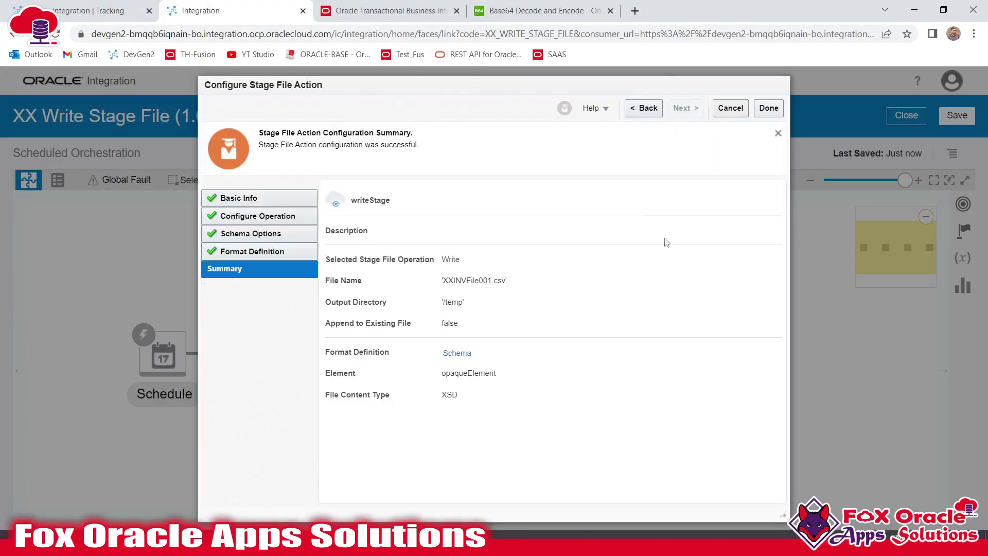
- Finish the Stage File action configuration and open the Map to writeStage mapping for editing
{"action": "left_click", "coordinate": [765, 108]}
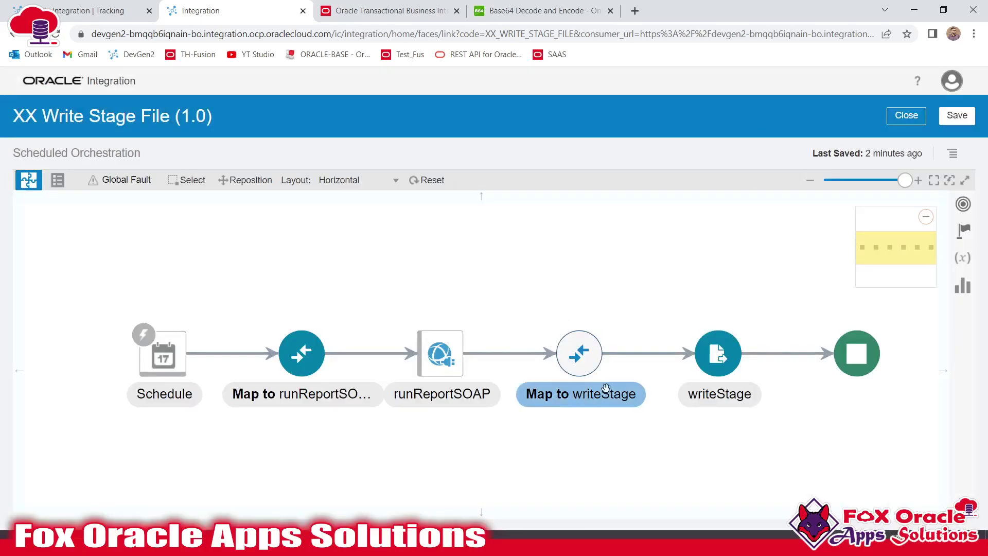
{"action": "left_click", "coordinate": [703, 353]}
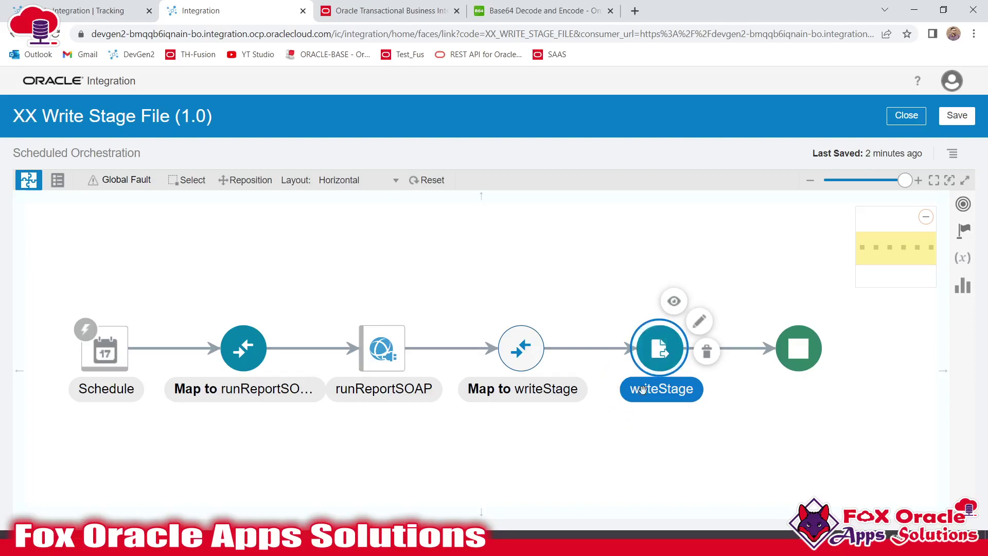
{"action": "left_click", "coordinate": [527, 360]}
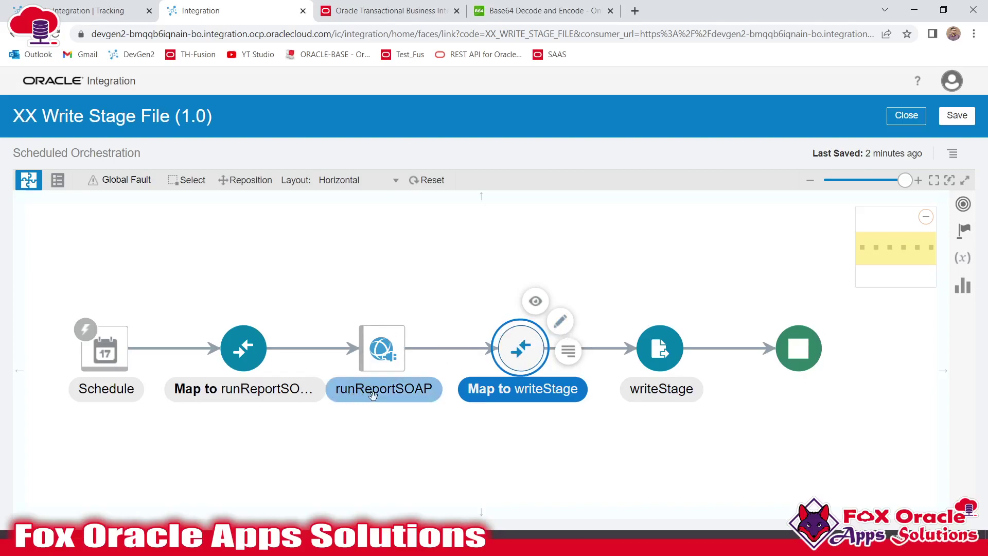
{"action": "mouse_move", "coordinate": [384, 354]}
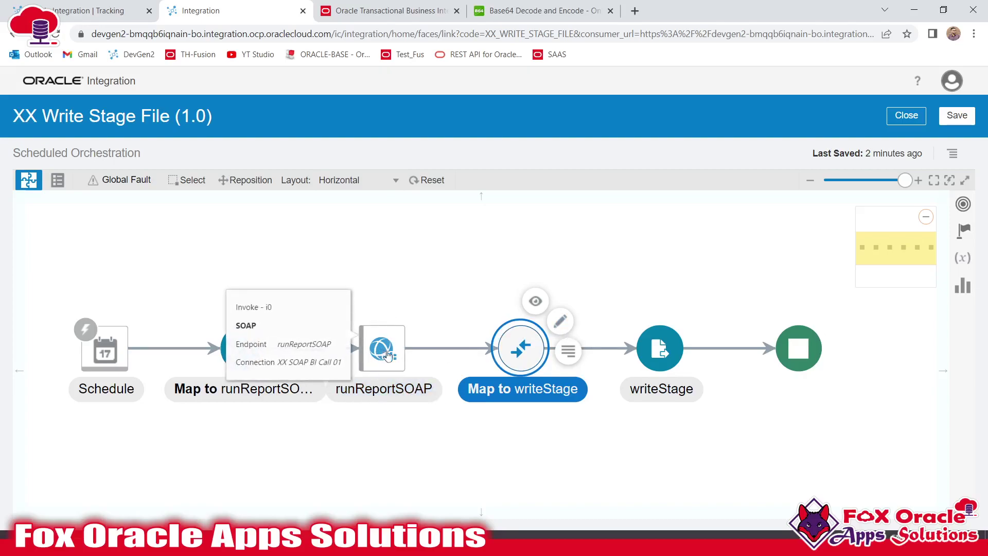
{"action": "mouse_move", "coordinate": [524, 369]}
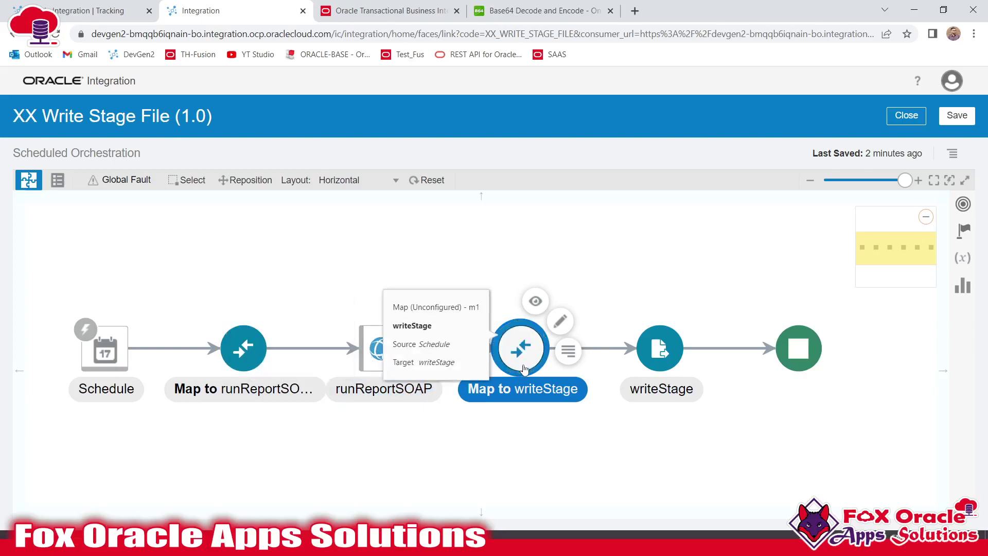
{"action": "left_click", "coordinate": [560, 322]}
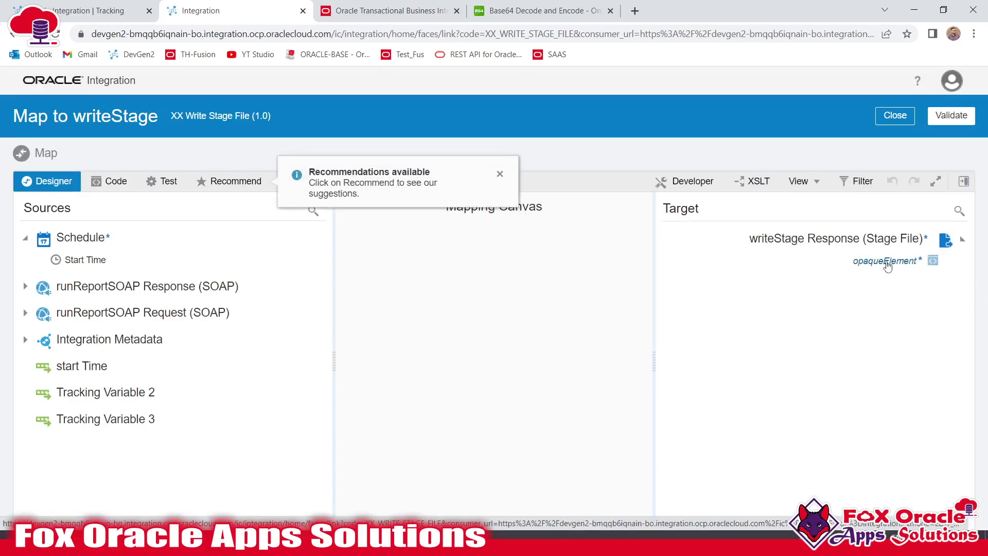
- Map reportBytes from runReportReturn in the runReportSOAP response to the target opaqueElement of writeStage
{"action": "left_click", "coordinate": [885, 262]}
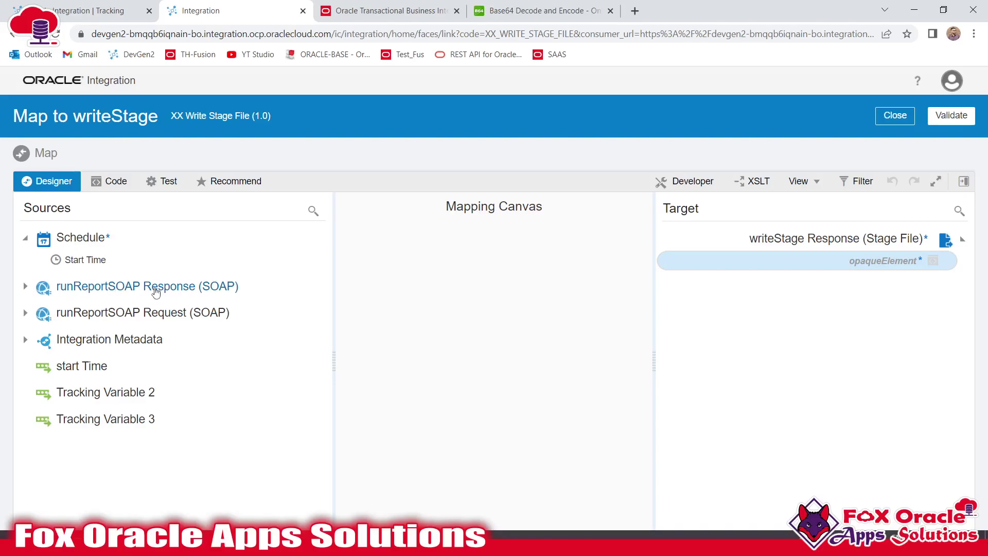
{"action": "left_click", "coordinate": [25, 287]}
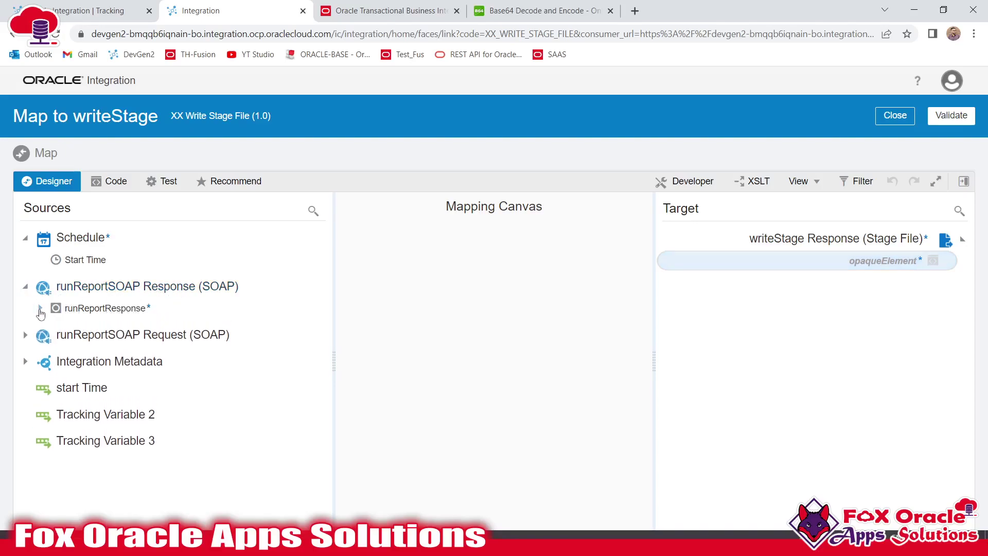
{"action": "left_click", "coordinate": [52, 331]}
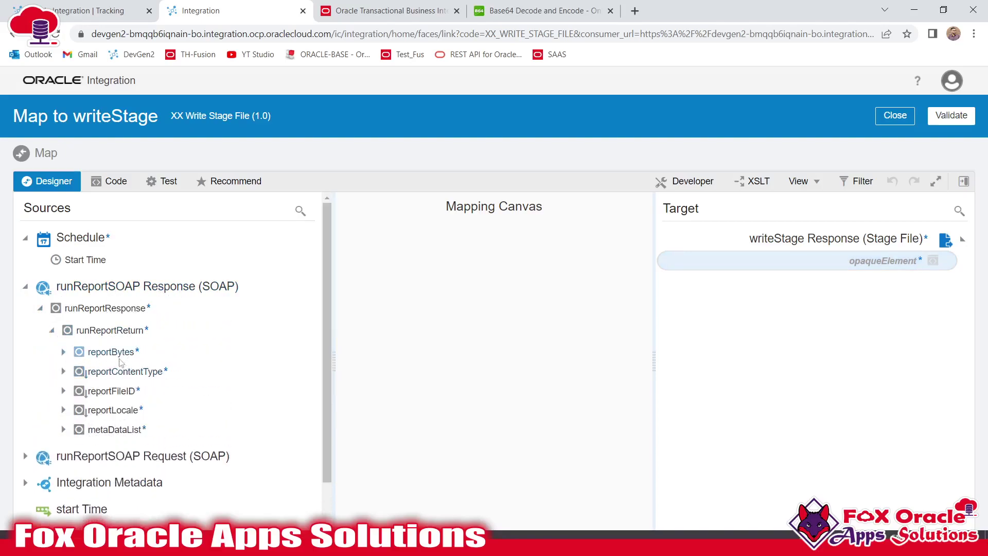
{"action": "left_click", "coordinate": [64, 352]}
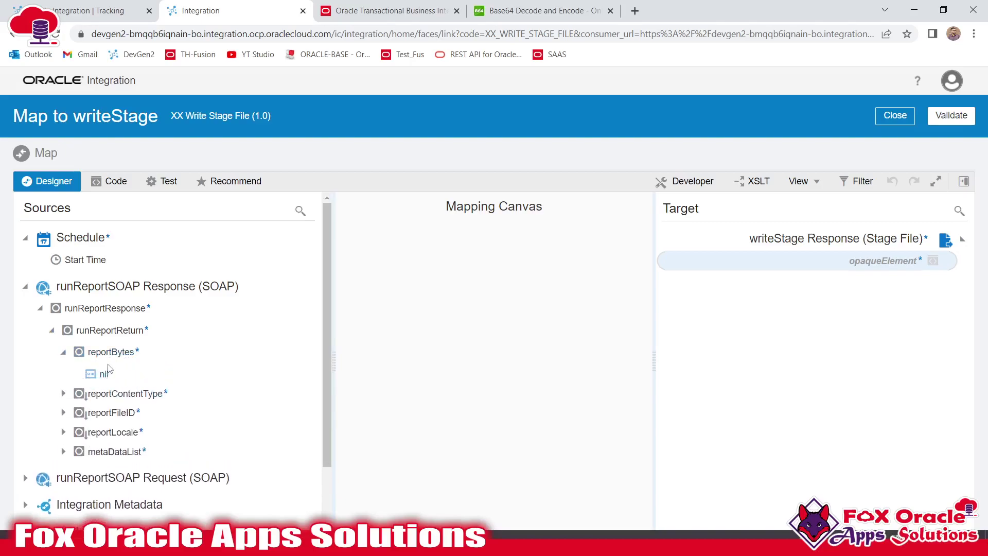
{"action": "left_click_drag", "start_coordinate": [113, 359], "coordinate": [907, 267]}
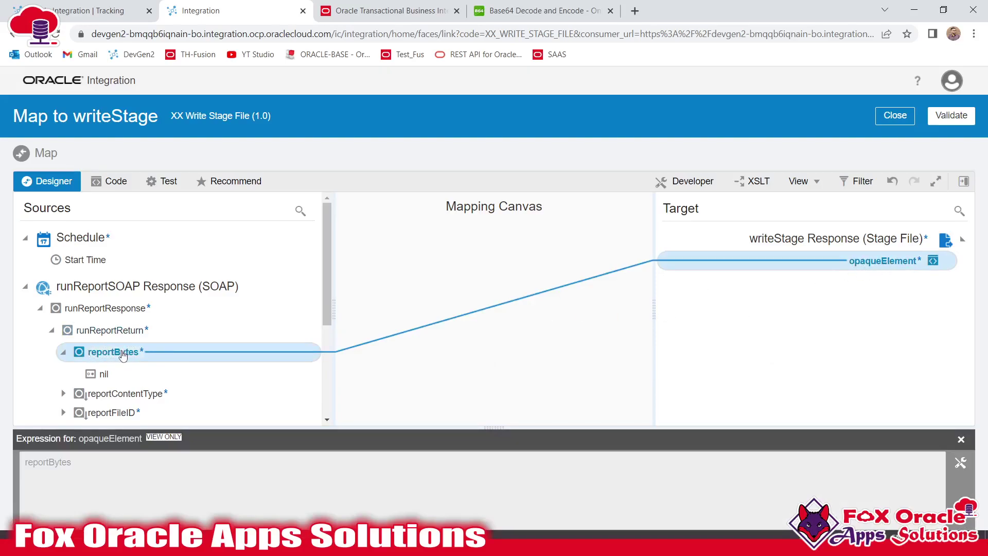
- Check the reportBytes payload in the tracked instance, return to the writeStage mapping, and validate and close it
{"action": "left_click", "coordinate": [538, 11]}
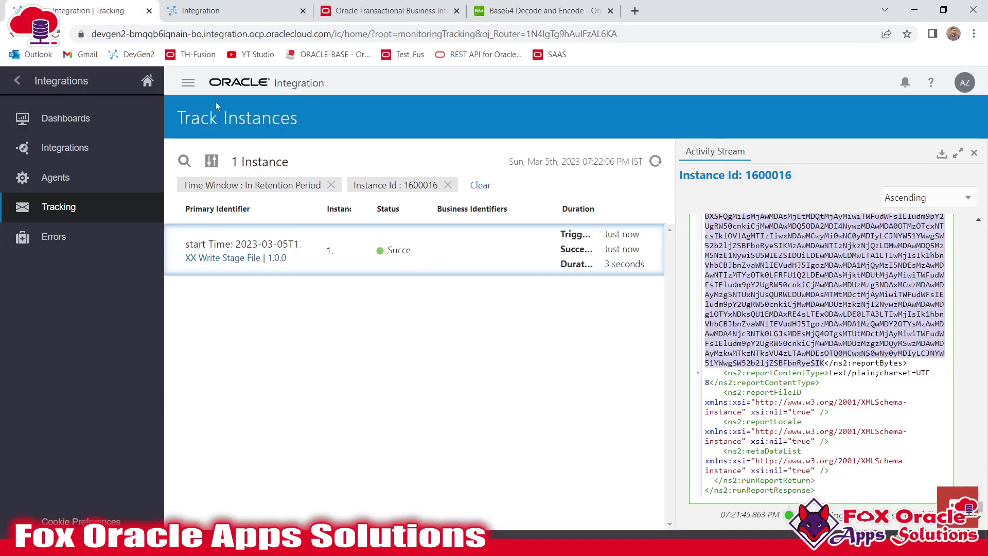
{"action": "left_click", "coordinate": [108, 10]}
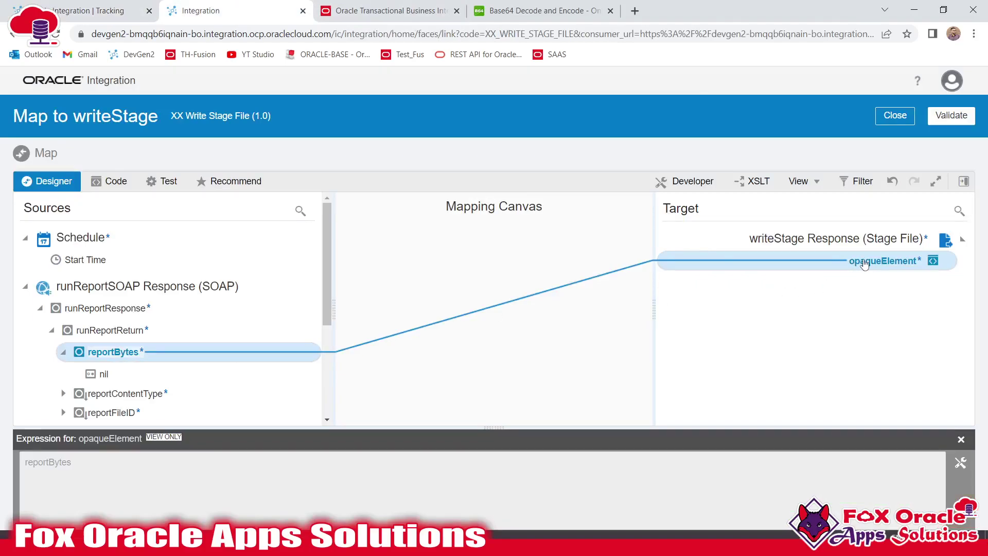
{"action": "left_click", "coordinate": [950, 121]}
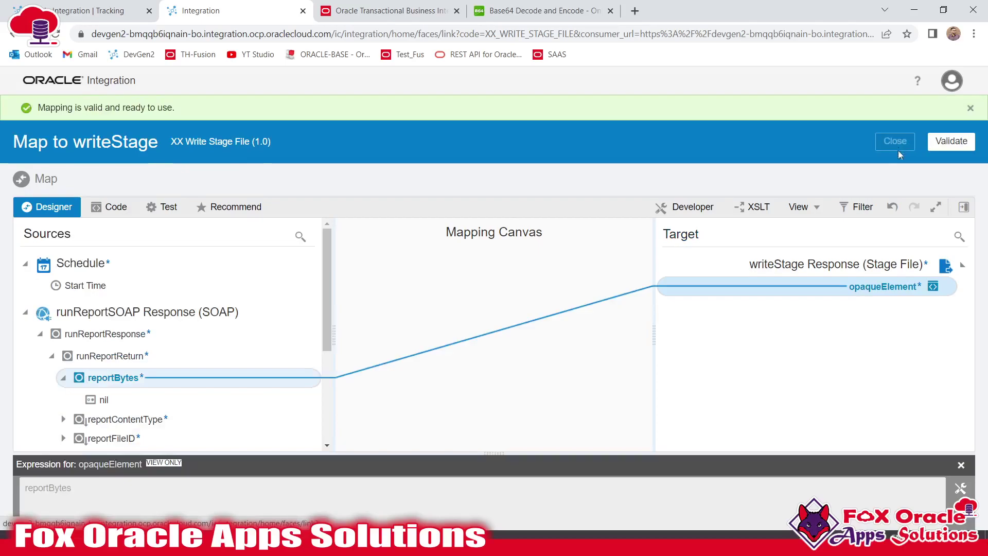
{"action": "left_click", "coordinate": [898, 149]}
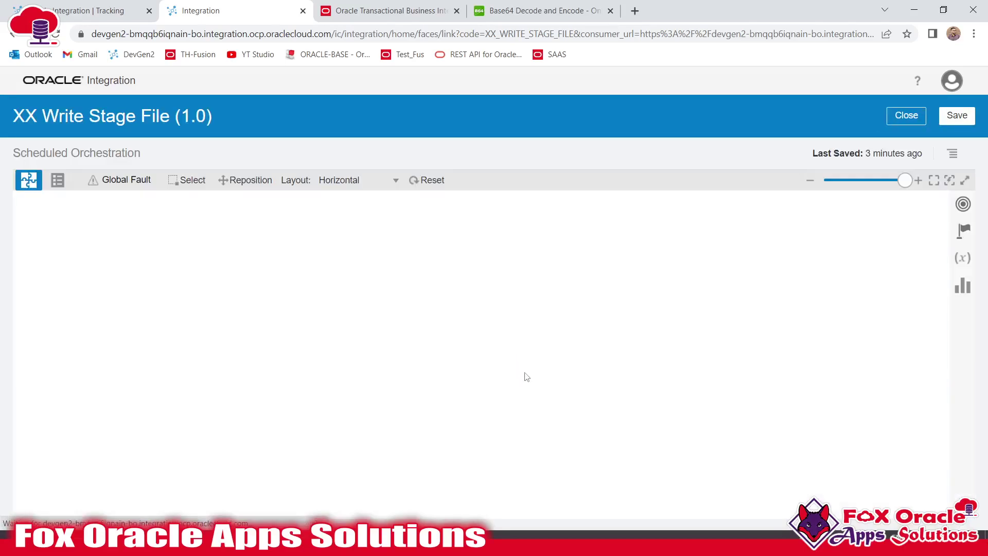
{"action": "left_click", "coordinate": [672, 359]}
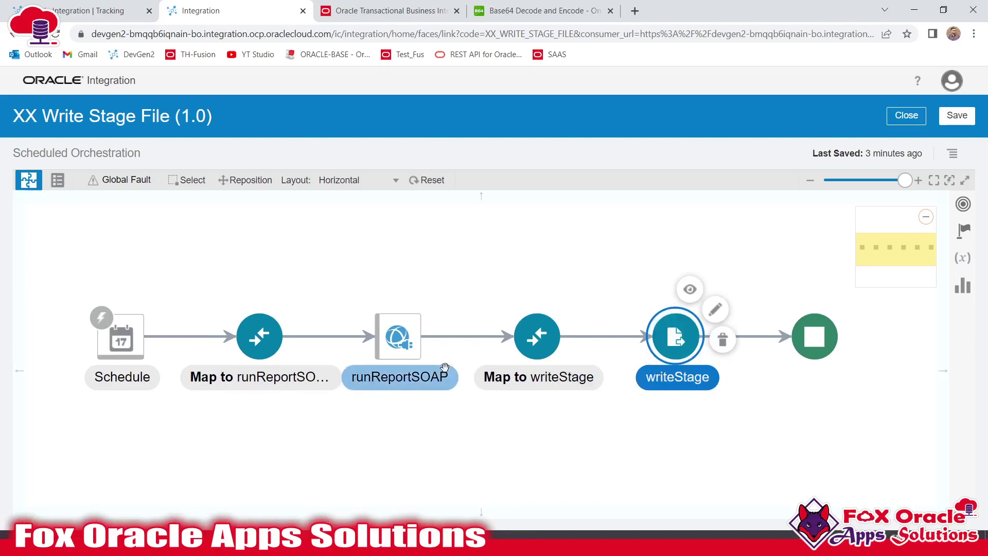
{"action": "left_click", "coordinate": [419, 342]}
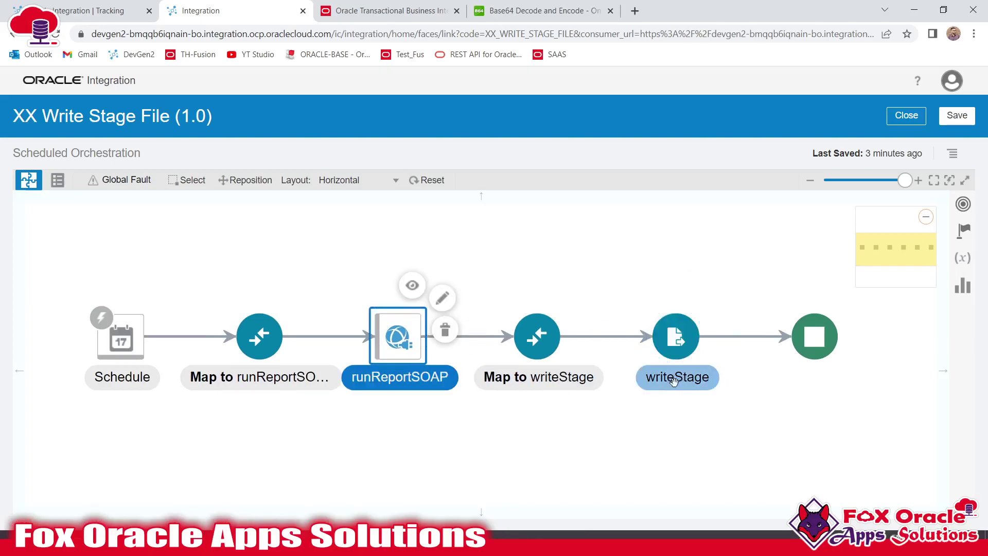
{"action": "left_click", "coordinate": [666, 337]}
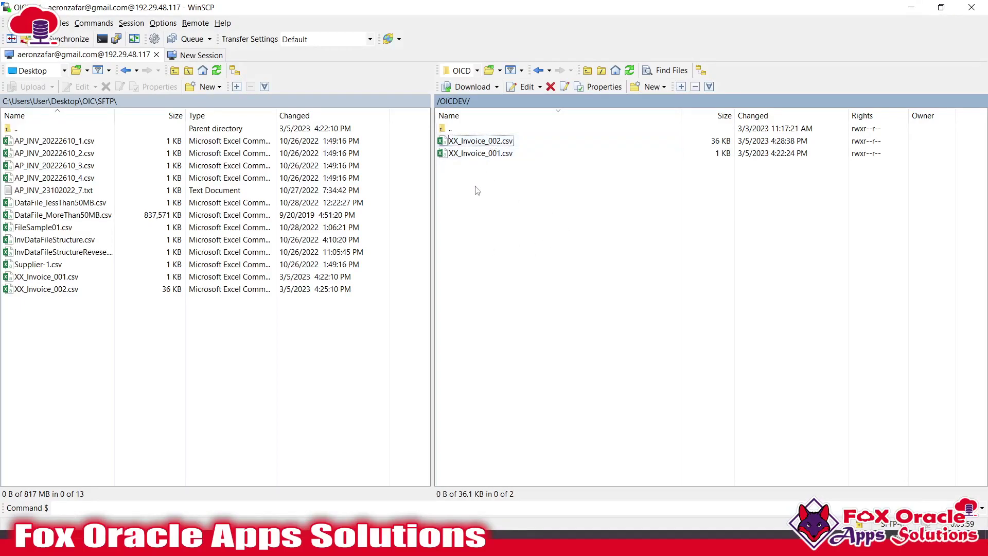
- Delete XX_Invoice_001.csv and XX_Invoice_002.csv from the remote /OICDEV folder in WinSCP, reconnecting the session when it times out
{"action": "left_click", "coordinate": [477, 152], "text": "shift"}
{"action": "key", "text": "Delete"}
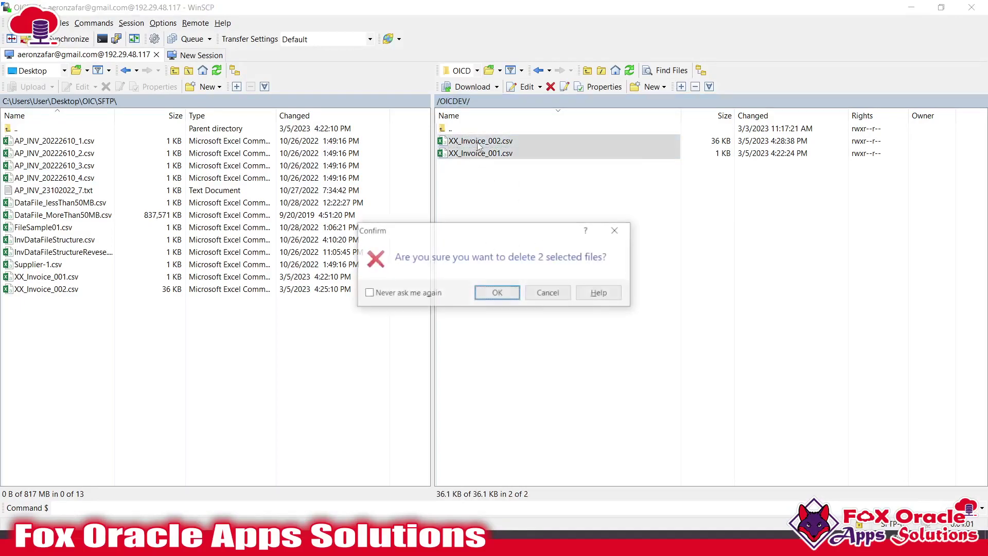
{"action": "left_click", "coordinate": [495, 292]}
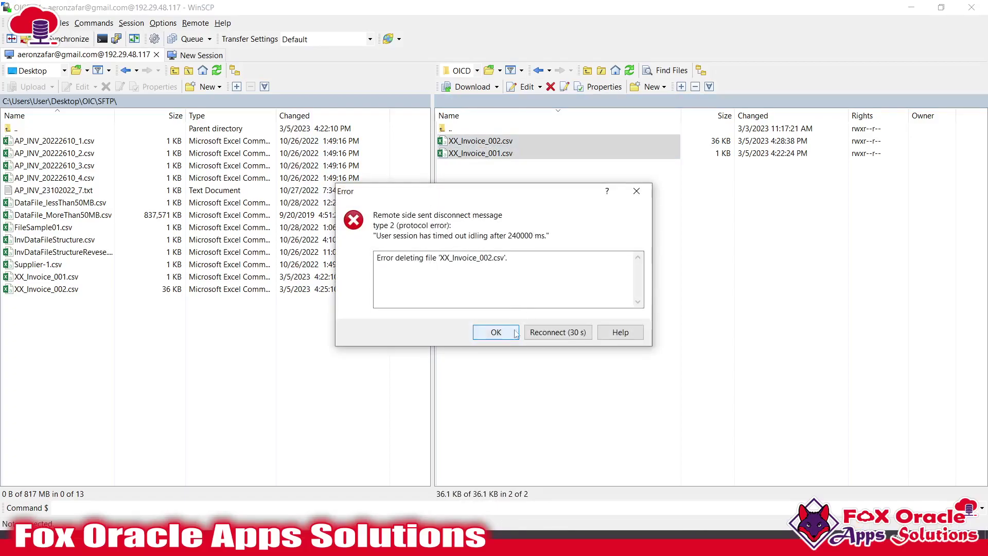
{"action": "left_click", "coordinate": [549, 331]}
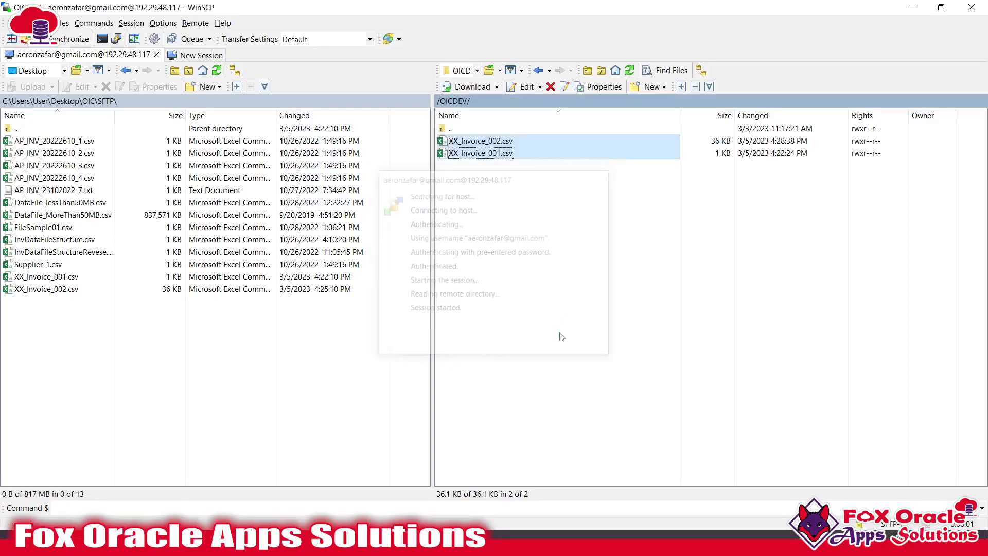
{"action": "key", "text": "Delete"}
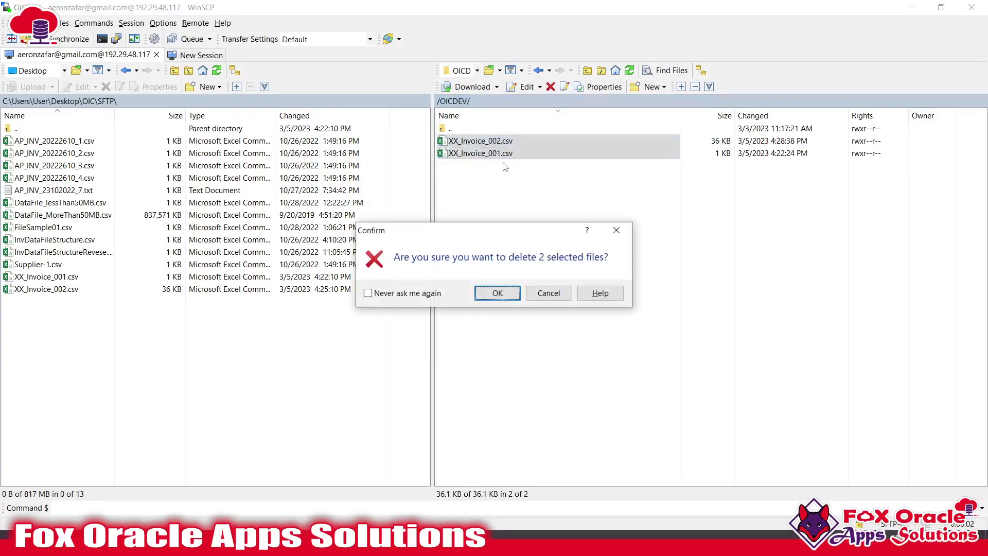
{"action": "left_click", "coordinate": [512, 291]}
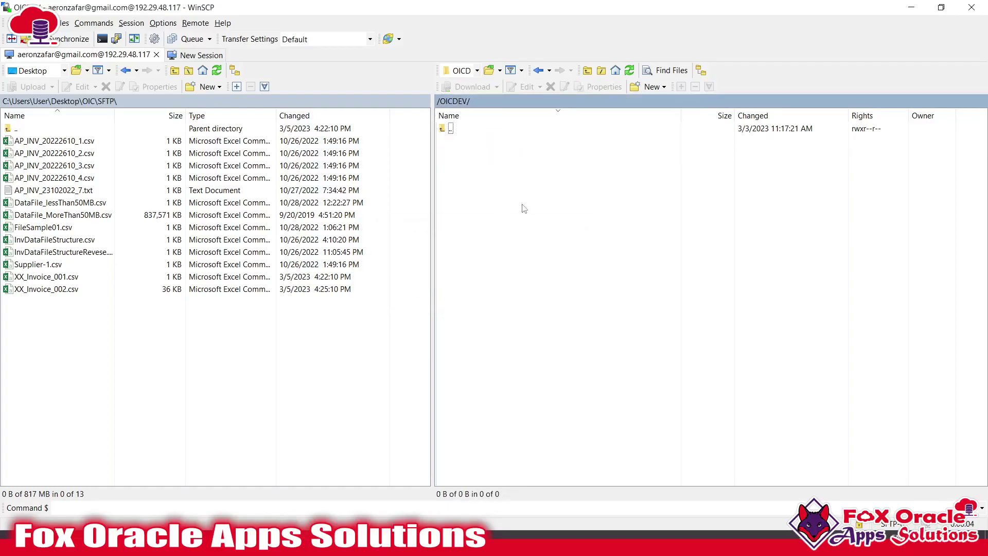
- Check the remote folder's directory path in WinSCP, and return to the Oracle Integration flow
{"action": "right_click", "coordinate": [520, 189]}
{"action": "left_click", "coordinate": [556, 210]}
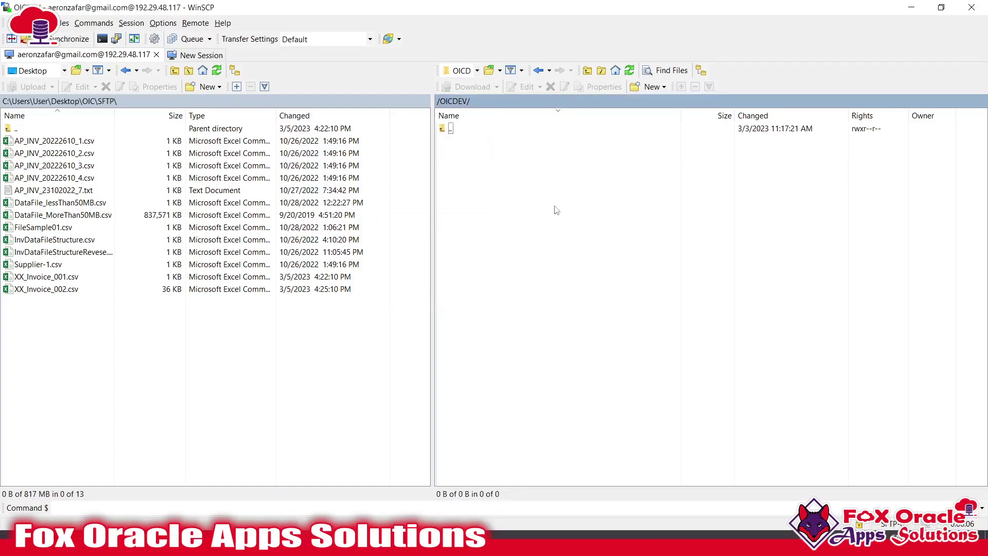
{"action": "left_click", "coordinate": [462, 102]}
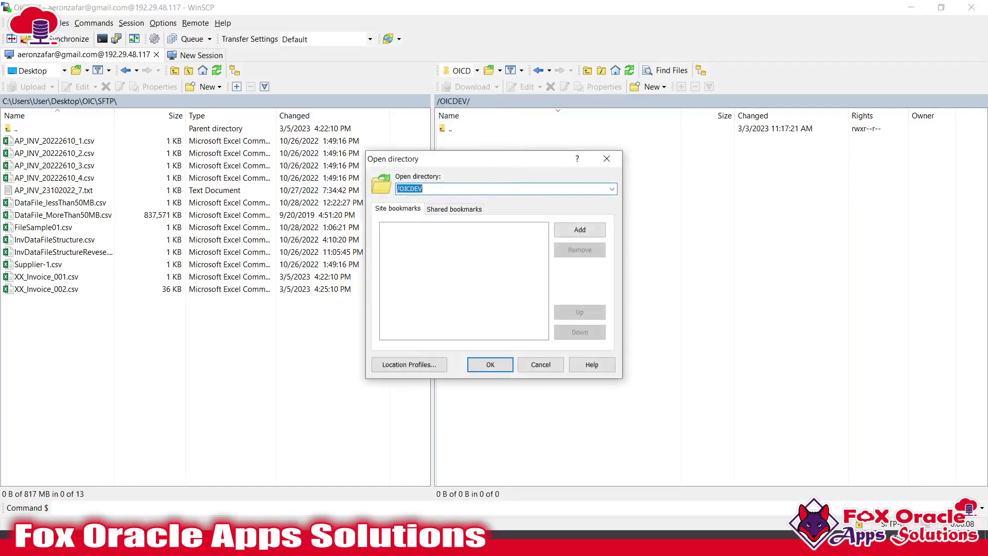
{"action": "left_click", "coordinate": [534, 363]}
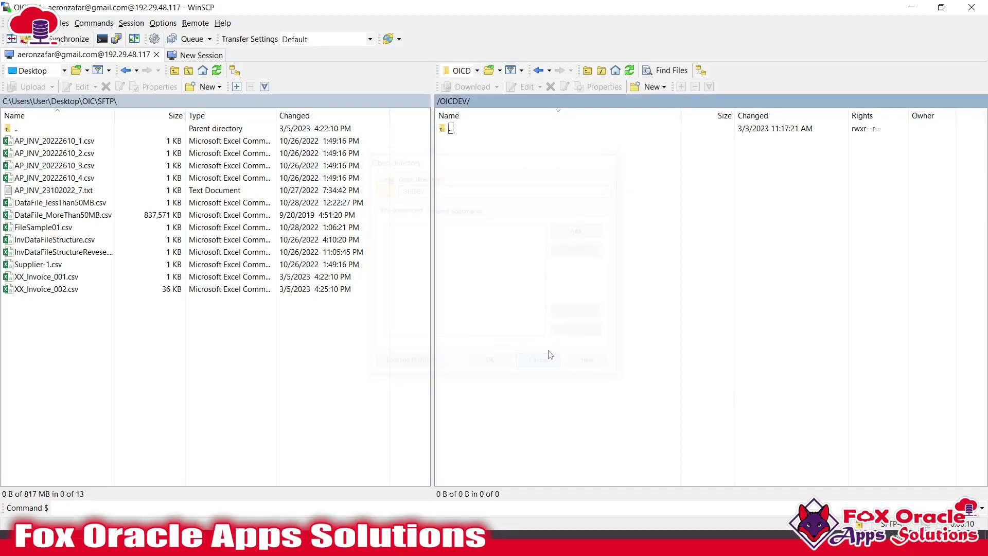
{"action": "key", "text": "alt+Tab"}
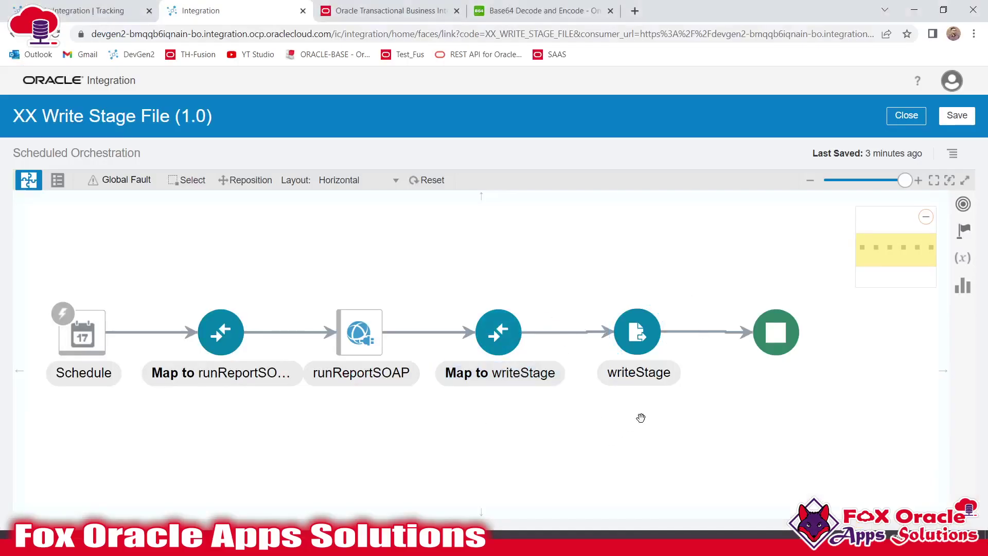
{"action": "left_click", "coordinate": [637, 332]}
{"action": "key", "text": "alt+Tab"}
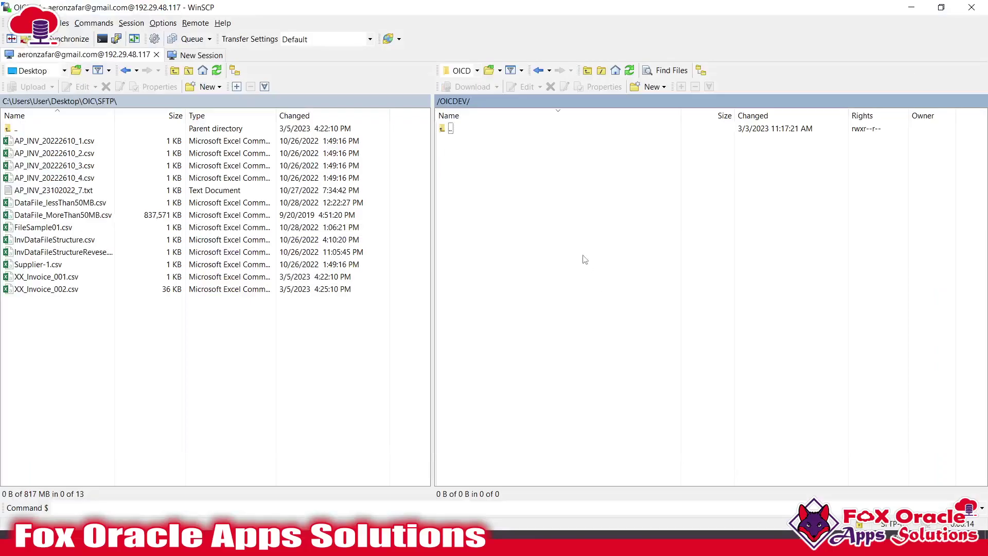
{"action": "key", "text": "alt+Tab"}
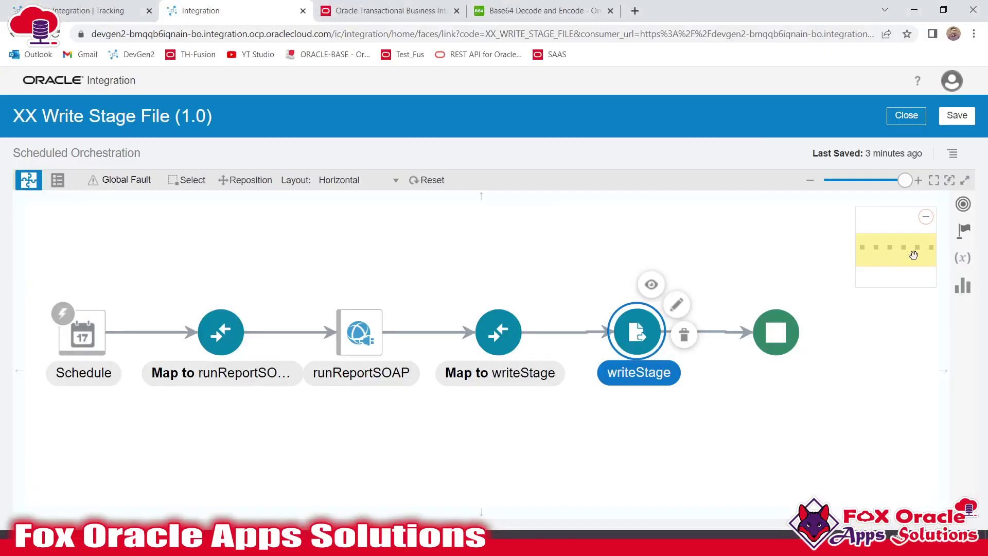
- Add an FTP endpoint named writeFTP after writeStage in the flow, and select Write File as its operation
{"action": "left_click", "coordinate": [963, 205]}
{"action": "left_click", "coordinate": [688, 242]}
{"action": "left_click_drag", "start_coordinate": [690, 289], "coordinate": [705, 331]}
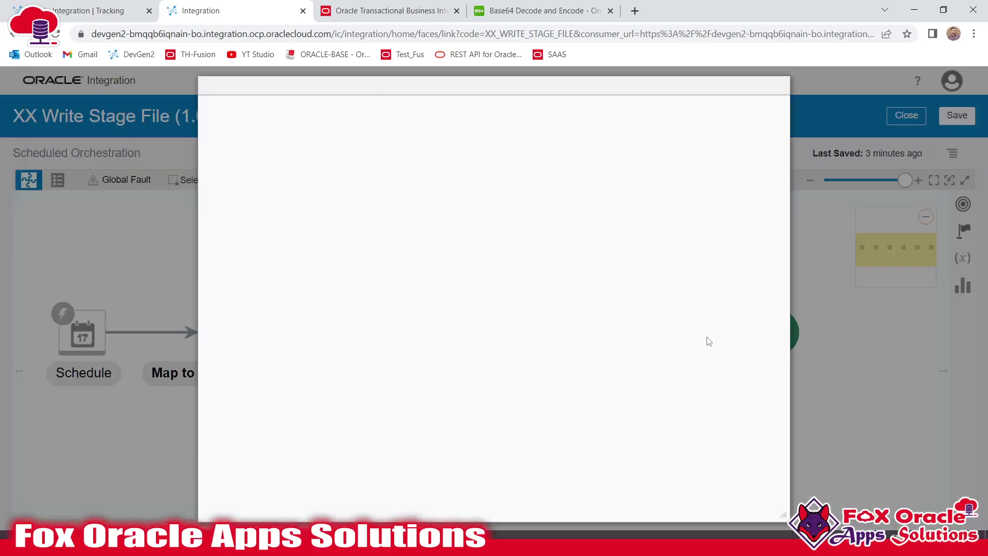
{"action": "left_click", "coordinate": [446, 216]}
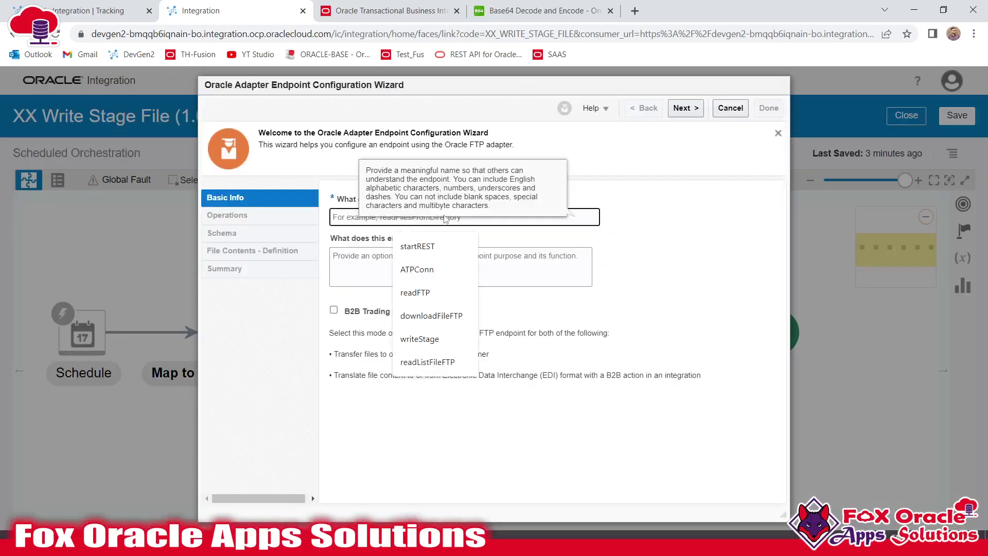
{"action": "type", "text": "writeFTP"}
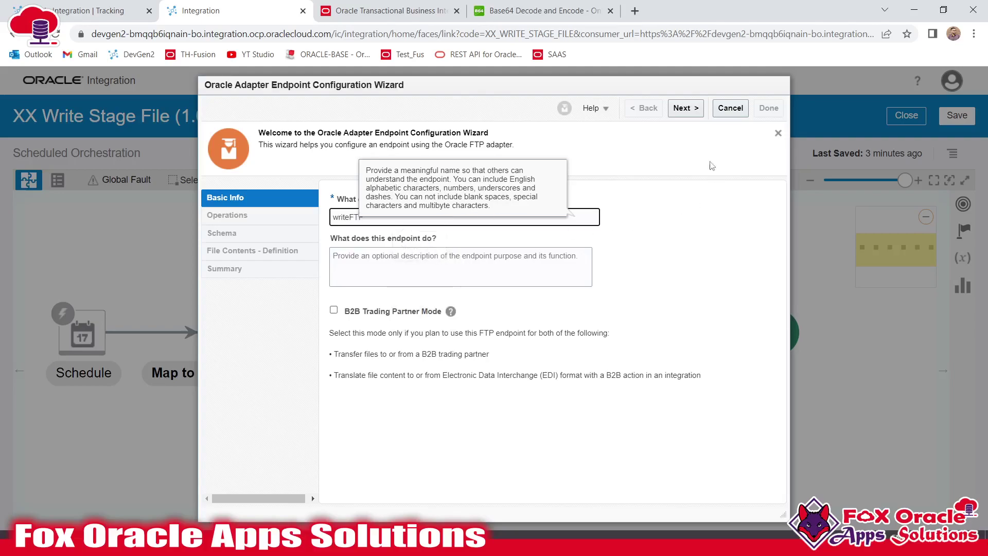
{"action": "left_click", "coordinate": [678, 110]}
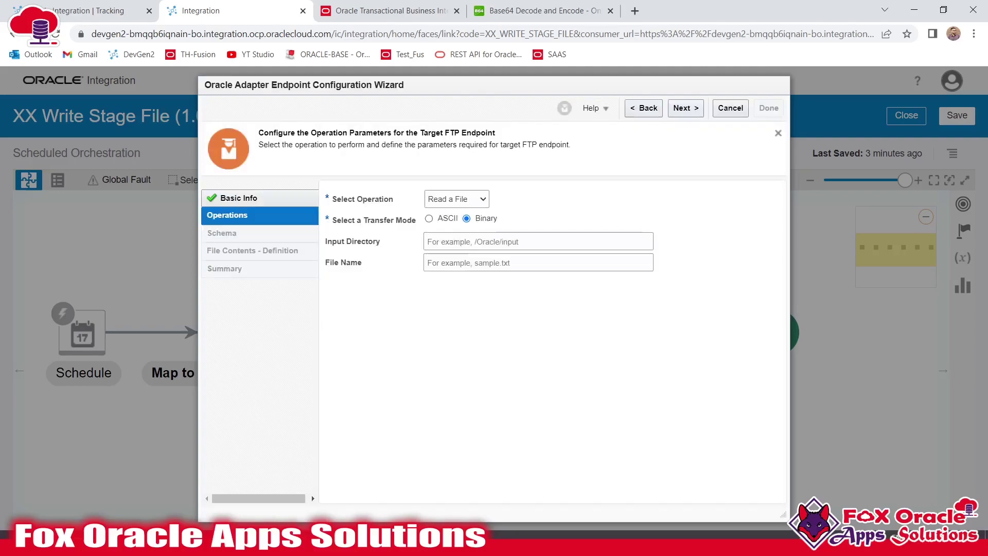
{"action": "left_click", "coordinate": [452, 199]}
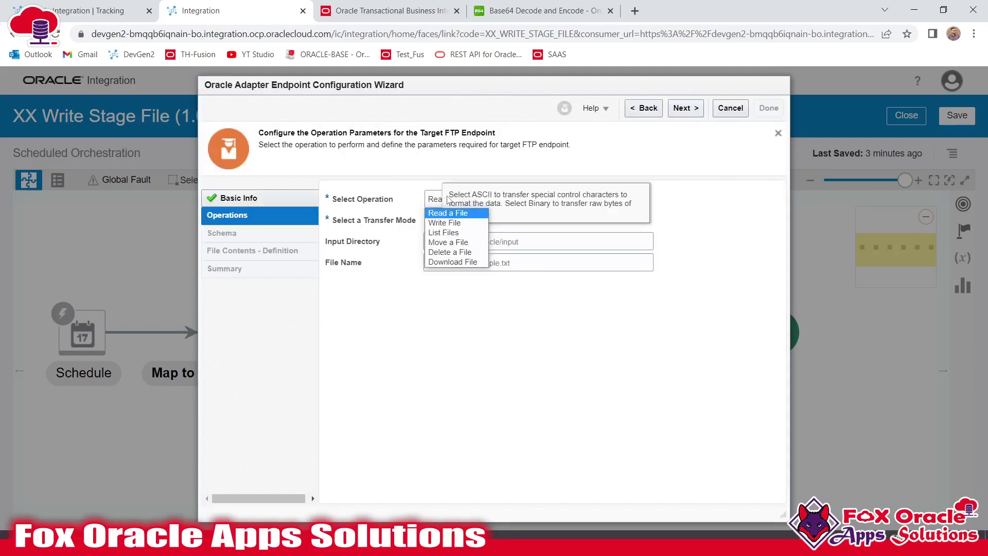
{"action": "left_click", "coordinate": [451, 224]}
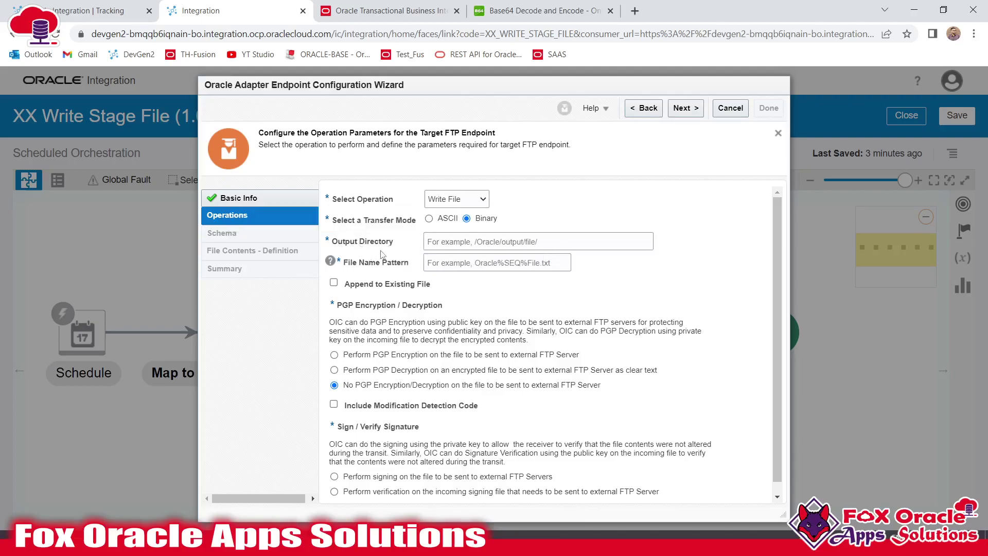
- Set the FTP endpoint's output directory to /OICDEV, and compare it with the remote folder path in WinSCP
{"action": "left_click", "coordinate": [502, 242]}
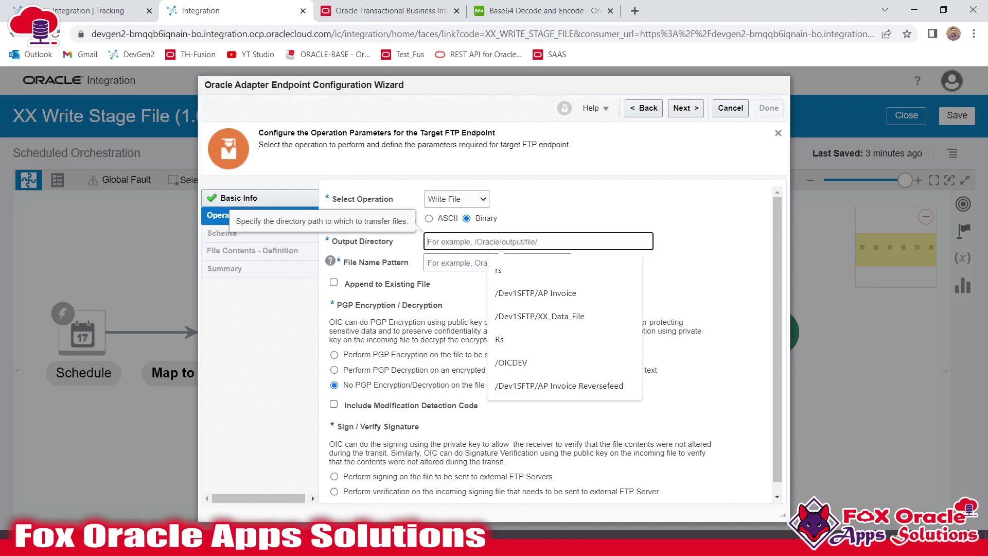
{"action": "left_click", "coordinate": [511, 363]}
{"action": "left_click_drag", "start_coordinate": [459, 242], "coordinate": [423, 246]}
{"action": "key", "text": "alt+Tab"}
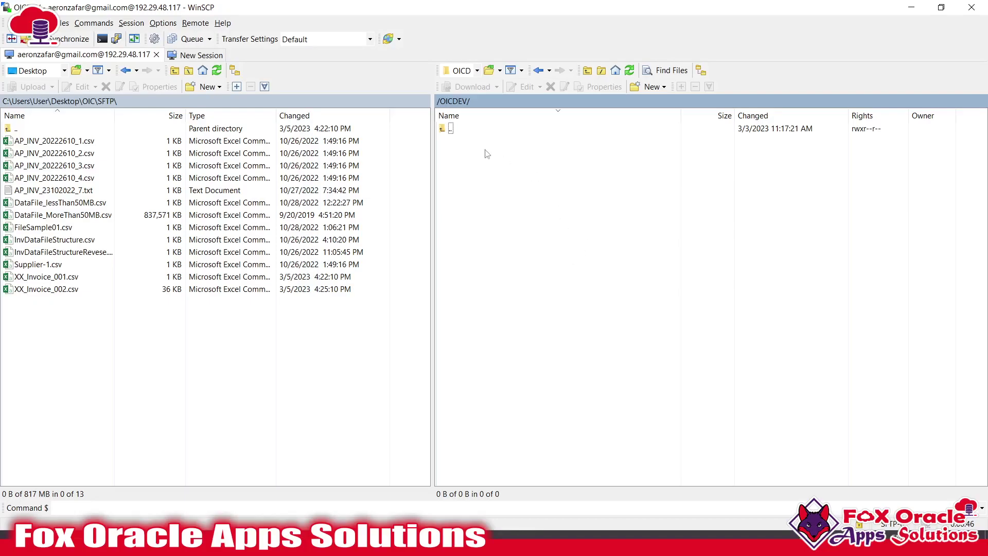
{"action": "key", "text": "alt+Tab"}
- Set the file name pattern to XX_INV_FTP_FILE_01.csv, keeping the transfer mode binary and PGP encryption off
{"action": "left_click", "coordinate": [457, 263]}
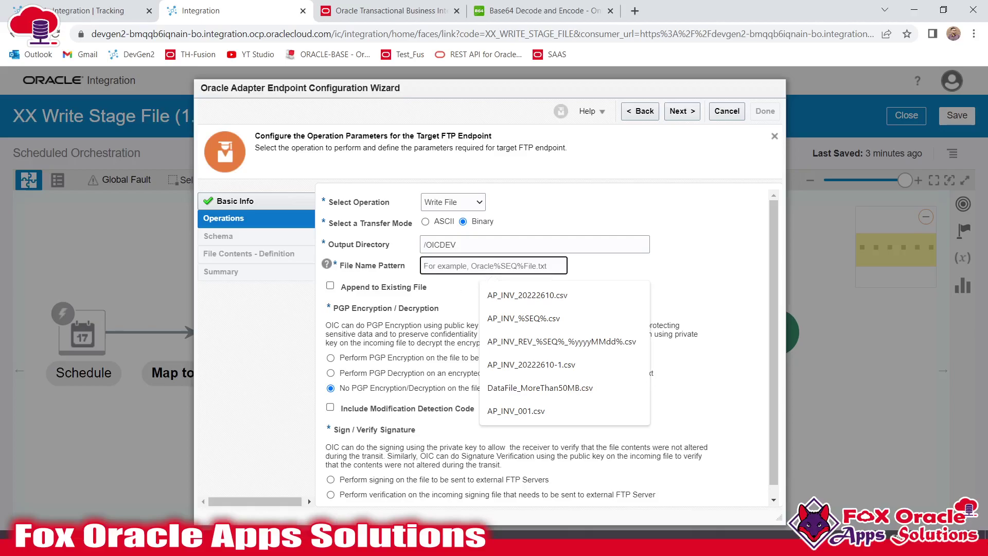
{"action": "type", "text": "XX"}
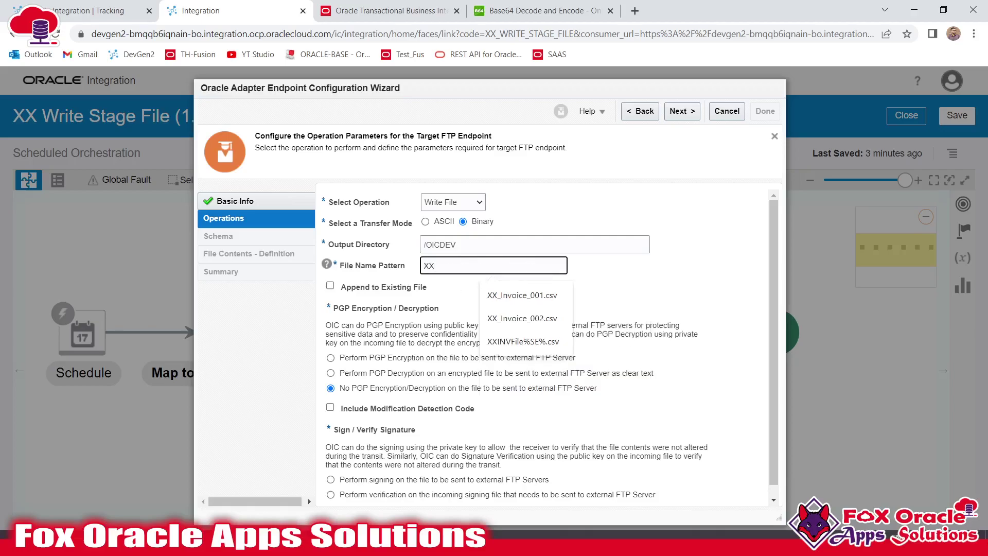
{"action": "type", "text": "_O"}
{"action": "key", "text": "BackSpace"}
{"action": "type", "text": "INV_FTP_FILE_01"}
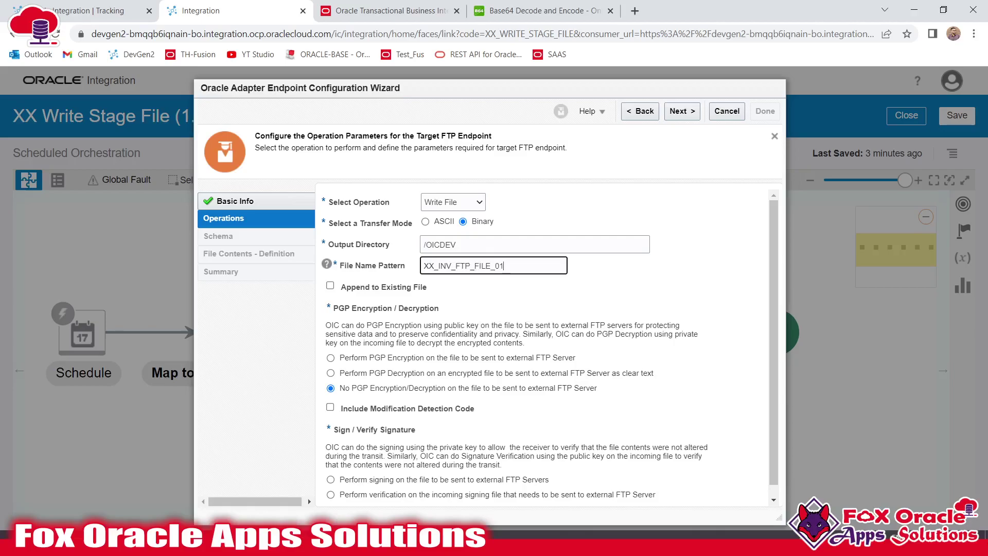
{"action": "left_click", "coordinate": [508, 294]}
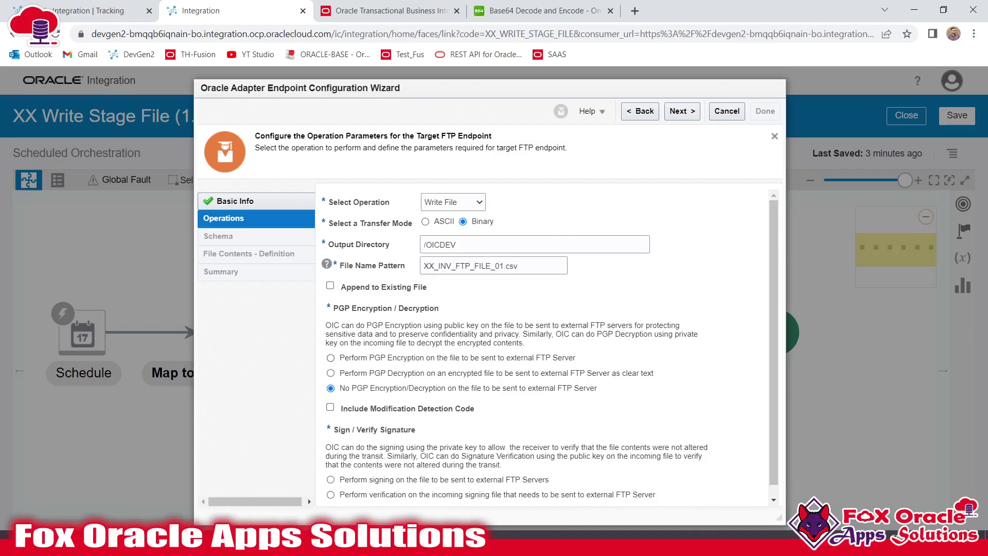
{"action": "key", "text": "alt+Tab"}
{"action": "key", "text": "alt+Tab"}
{"action": "scroll", "coordinate": [515, 314], "scroll_direction": "down", "scroll_amount": 1}
- Choose not to specify a structure for the file contents, and finish the writeFTP endpoint configuration
{"action": "left_click", "coordinate": [678, 111]}
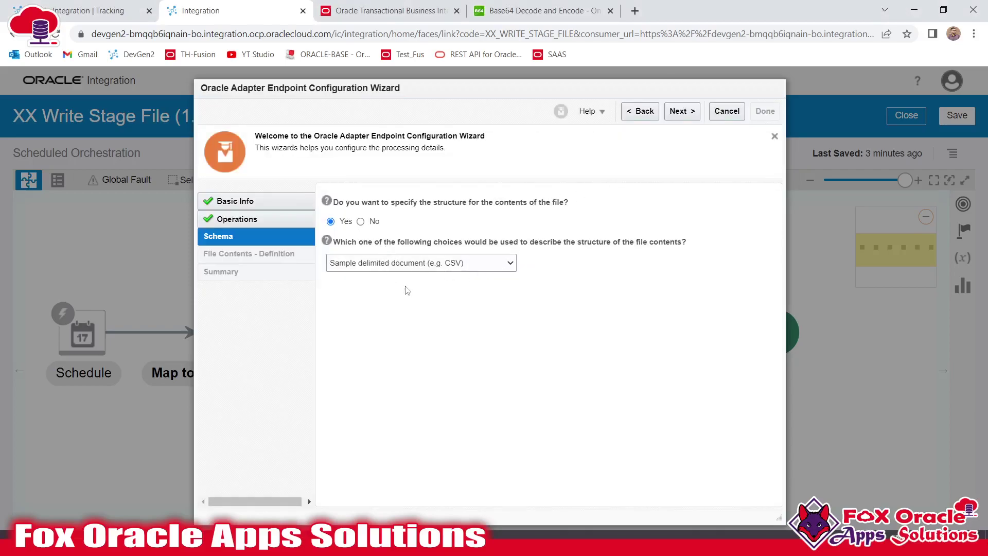
{"action": "left_click", "coordinate": [361, 222]}
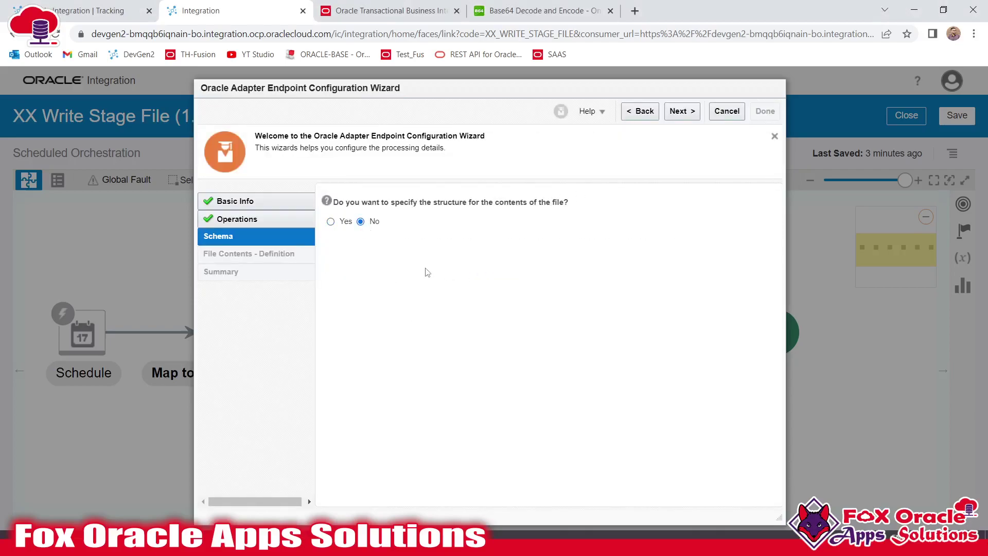
{"action": "left_click", "coordinate": [685, 114]}
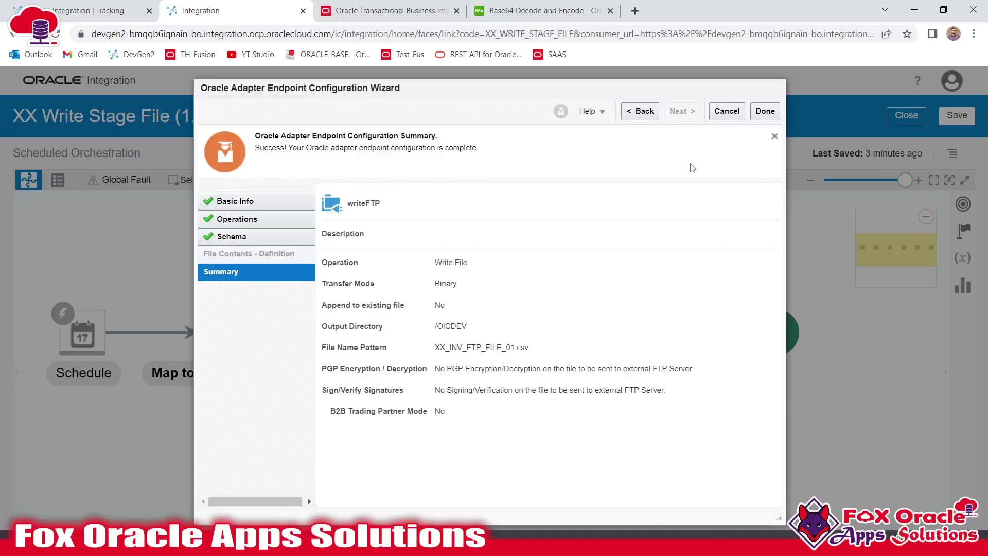
{"action": "left_click", "coordinate": [764, 113]}
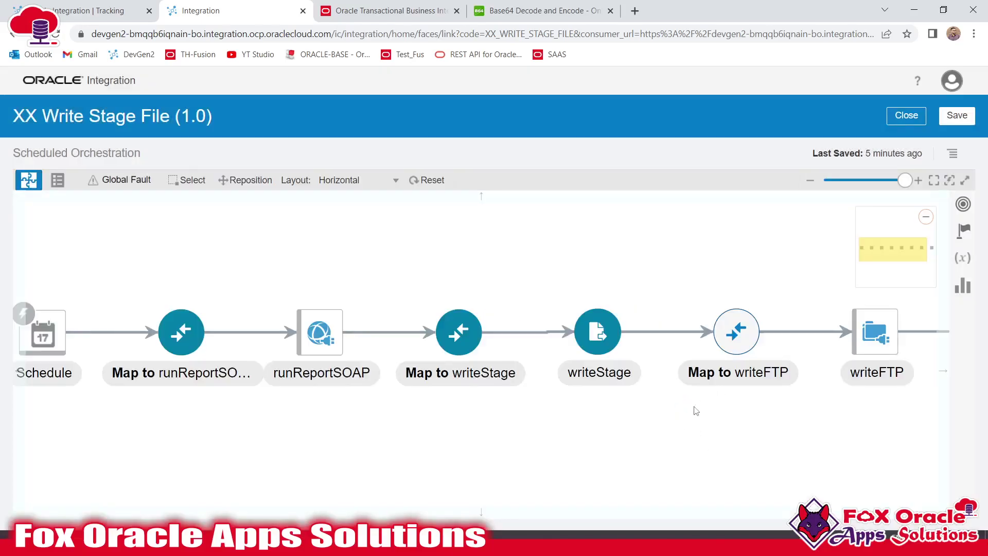
- Open the Map to writeFTP mapping in the flow for editing
{"action": "left_click", "coordinate": [761, 346]}
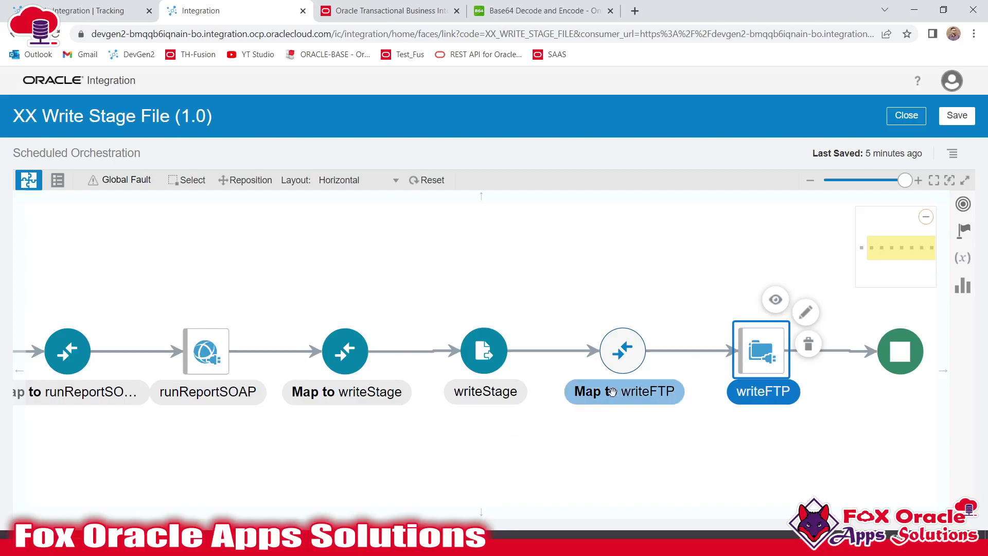
{"action": "left_click_drag", "start_coordinate": [620, 453], "coordinate": [653, 458]}
{"action": "left_click", "coordinate": [519, 362]}
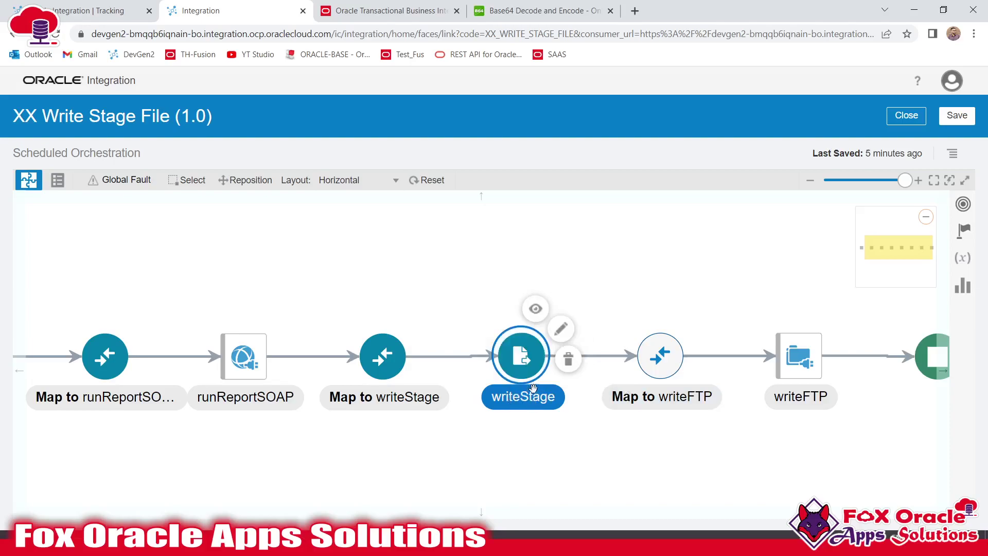
{"action": "left_click", "coordinate": [662, 378]}
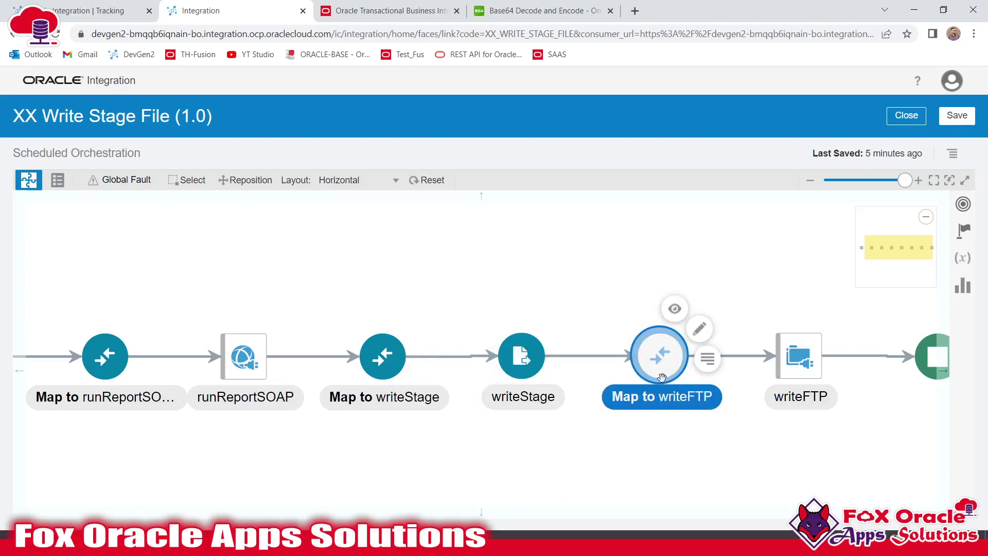
{"action": "left_click", "coordinate": [699, 328]}
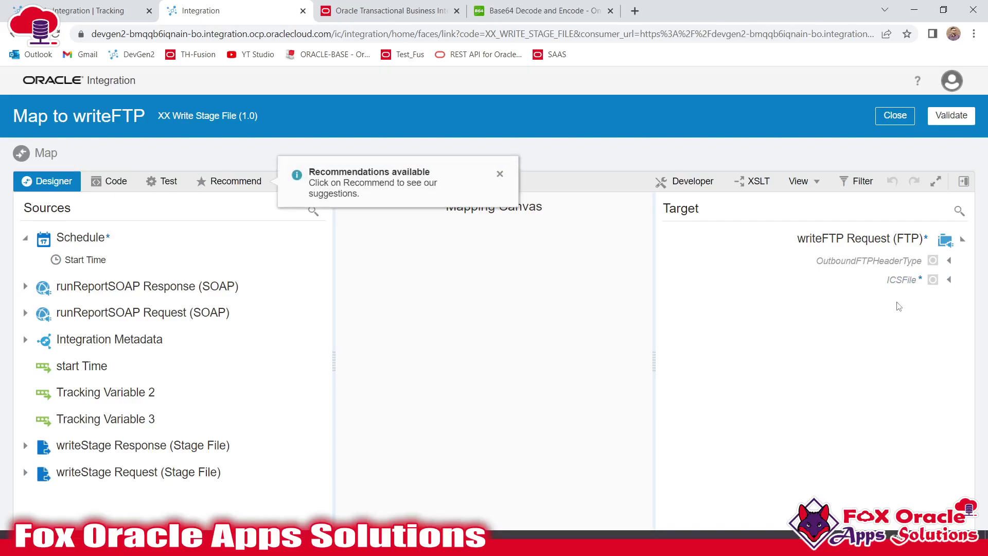
- Map FileReference from the writeStage response's ICSFile to FileReference under the writeFTP request's ICSFile, and validate and close the mapping
{"action": "left_click", "coordinate": [948, 279]}
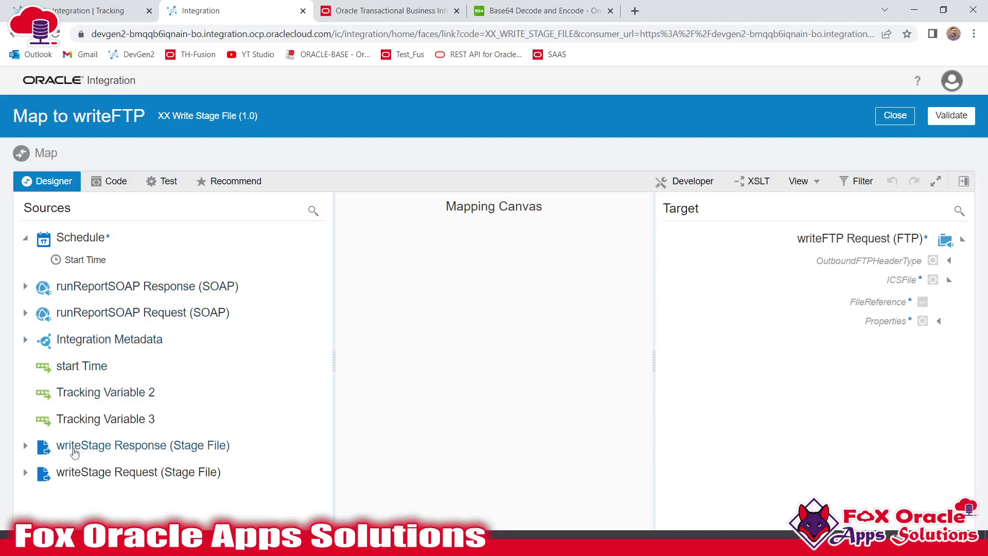
{"action": "left_click", "coordinate": [76, 446]}
{"action": "left_click", "coordinate": [40, 467]}
{"action": "left_click", "coordinate": [51, 489]}
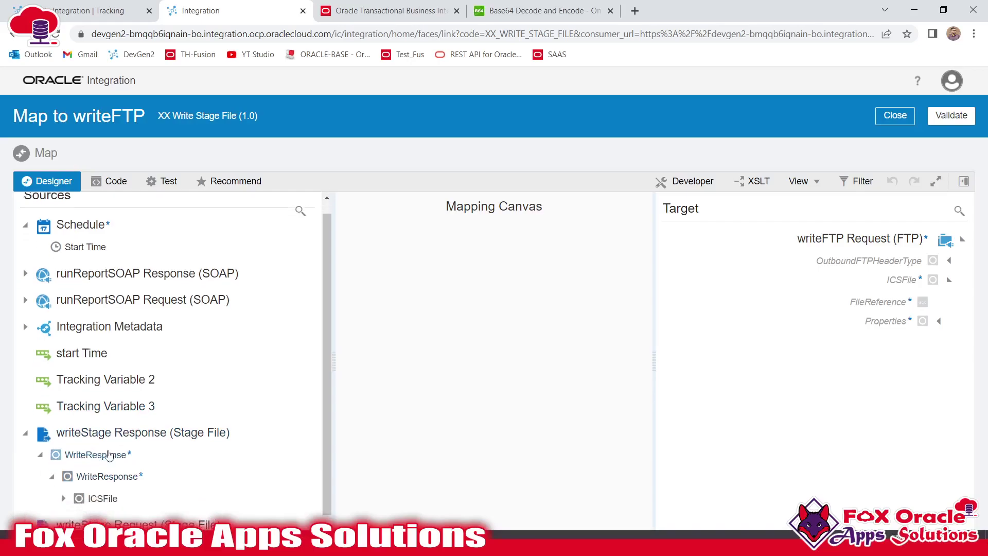
{"action": "left_click", "coordinate": [63, 500]}
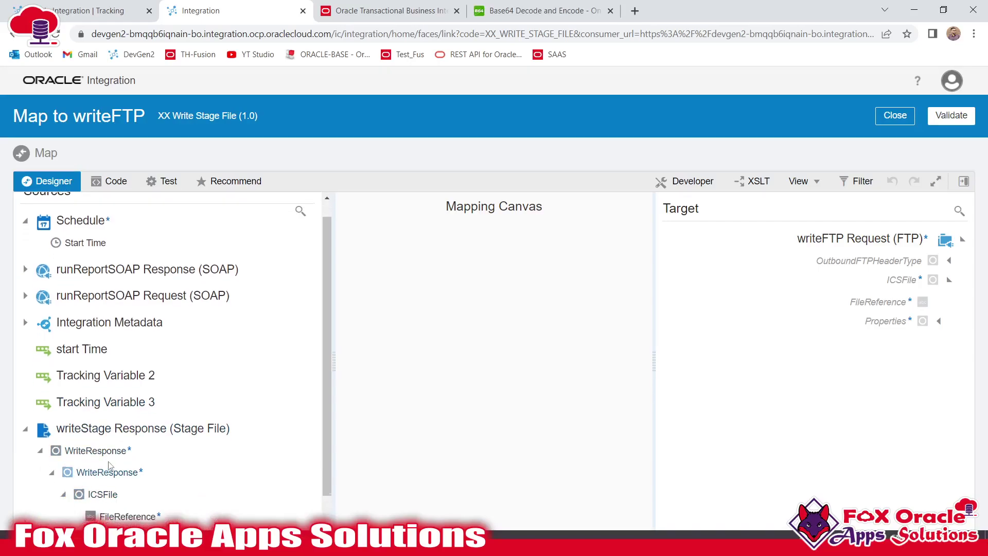
{"action": "scroll", "coordinate": [112, 473], "scroll_direction": "down", "scroll_amount": 1}
{"action": "left_click_drag", "start_coordinate": [134, 477], "coordinate": [875, 302]}
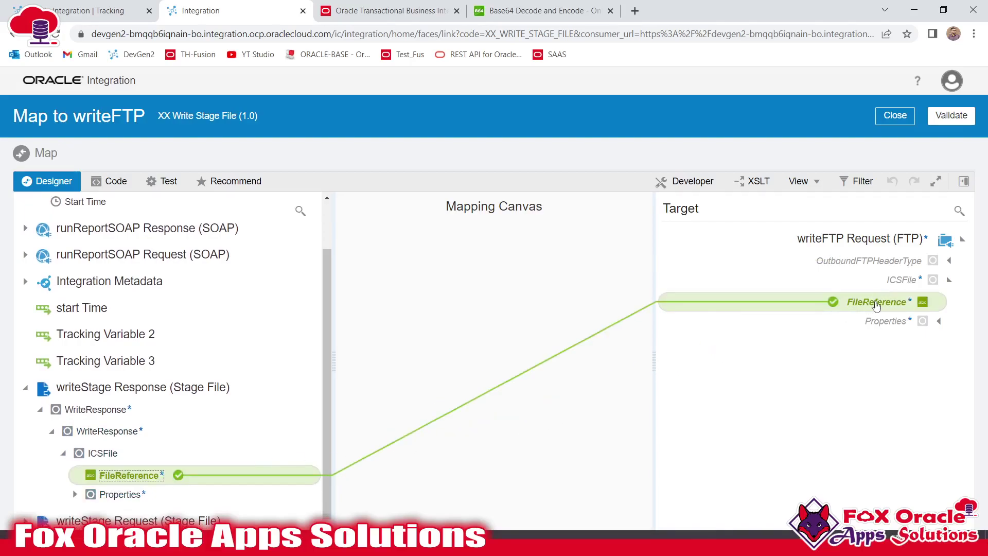
{"action": "left_click", "coordinate": [950, 114]}
{"action": "left_click", "coordinate": [893, 138]}
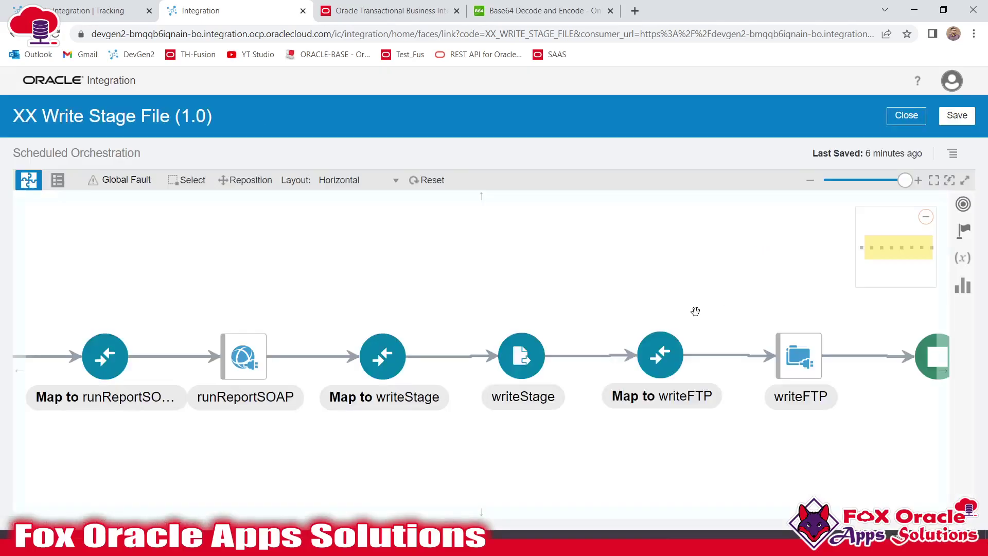
- Reset the flow layout and review the sequence of actions from Schedule through runReportSOAP and writeStage to writeFTP
{"action": "left_click", "coordinate": [420, 180]}
{"action": "left_click_drag", "start_coordinate": [625, 456], "coordinate": [511, 465]}
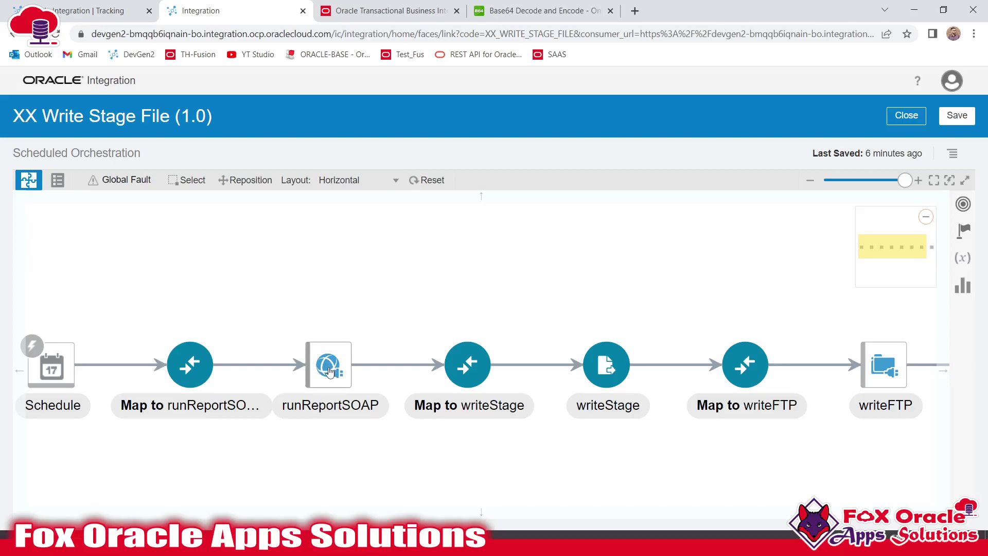
{"action": "left_click_drag", "start_coordinate": [541, 463], "coordinate": [513, 465]}
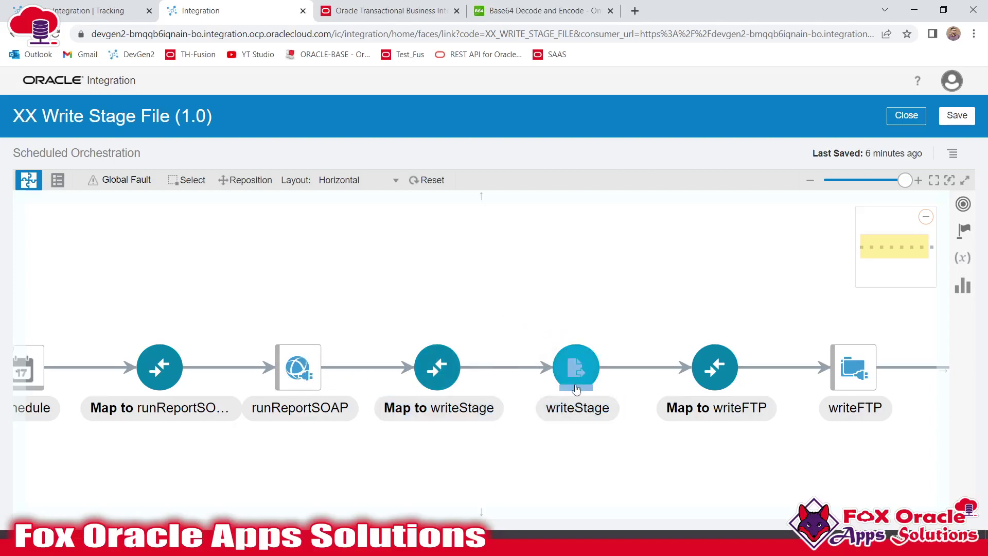
{"action": "mouse_move", "coordinate": [575, 378]}
{"action": "left_click_drag", "start_coordinate": [655, 471], "coordinate": [560, 466]}
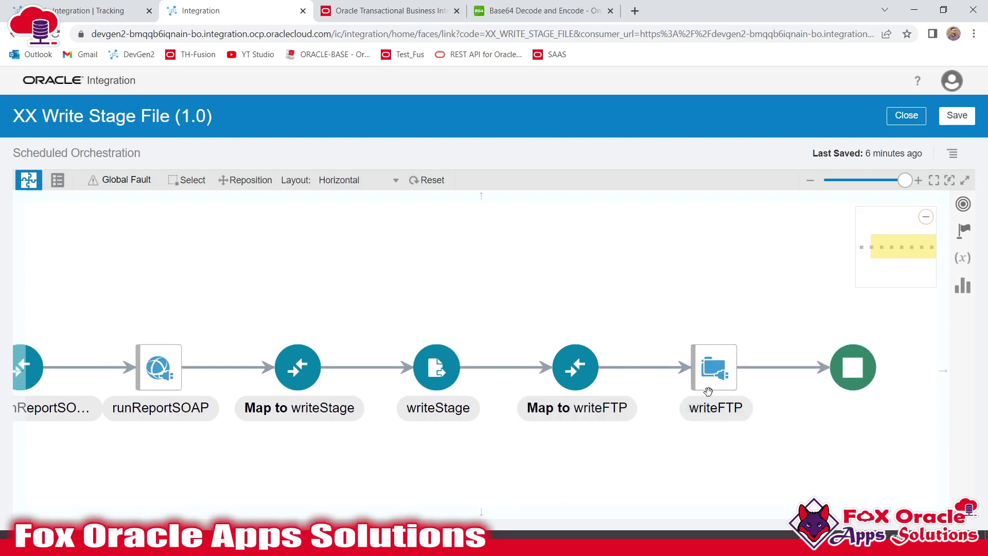
{"action": "mouse_move", "coordinate": [715, 392]}
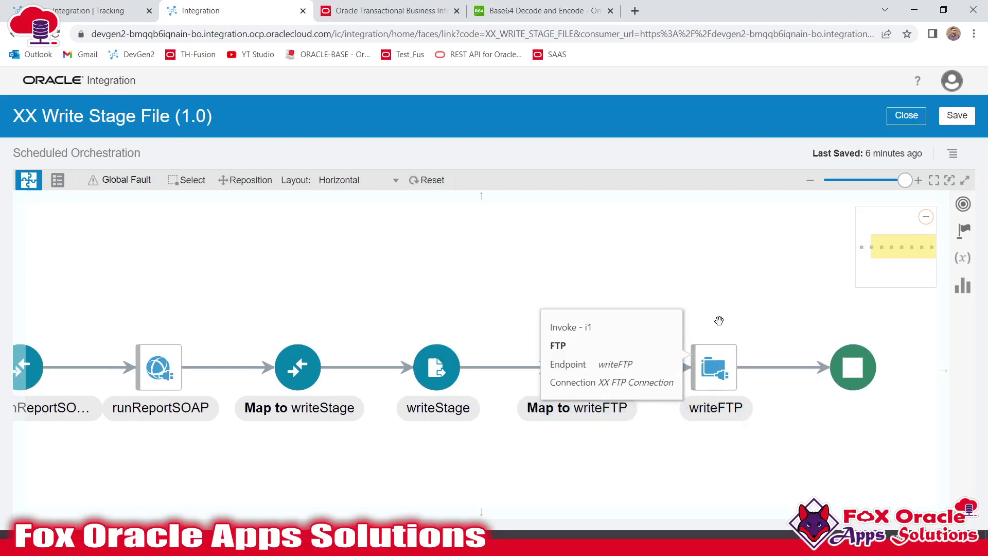
{"action": "left_click", "coordinate": [445, 383]}
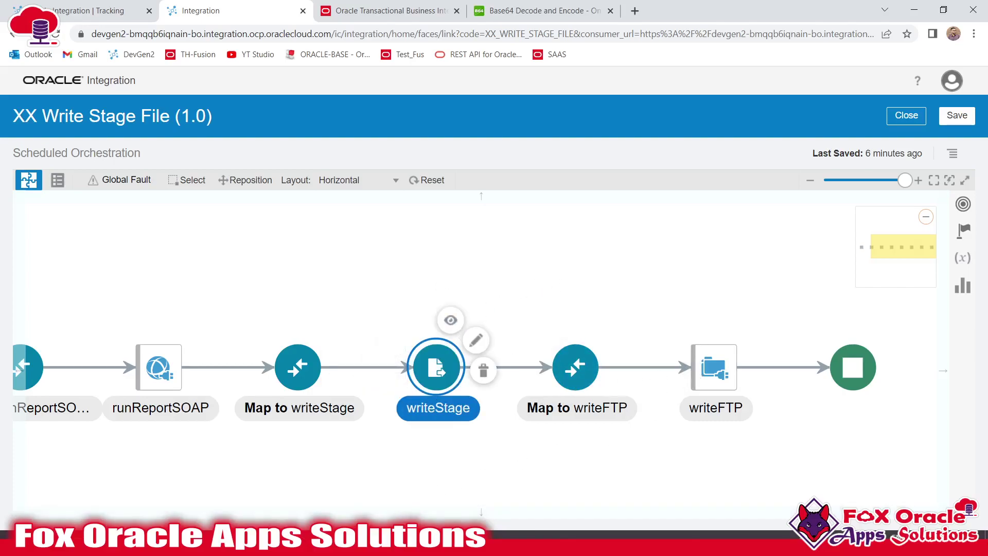
- Refresh the remote /OICDEV folder in WinSCP to check its contents, and return to the Oracle Integration flow
{"action": "left_click", "coordinate": [607, 545]}
{"action": "right_click", "coordinate": [517, 174]}
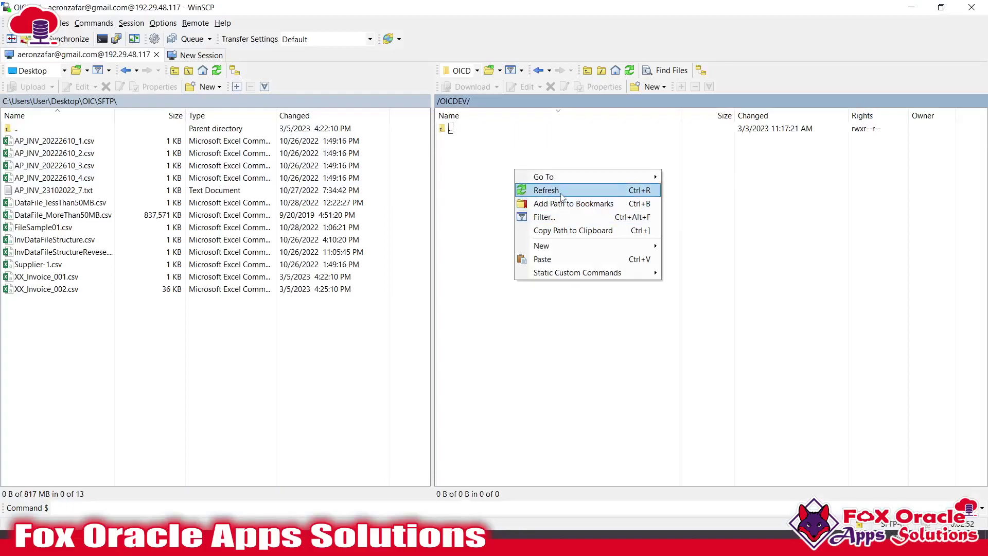
{"action": "left_click", "coordinate": [535, 189]}
{"action": "left_click", "coordinate": [407, 546]}
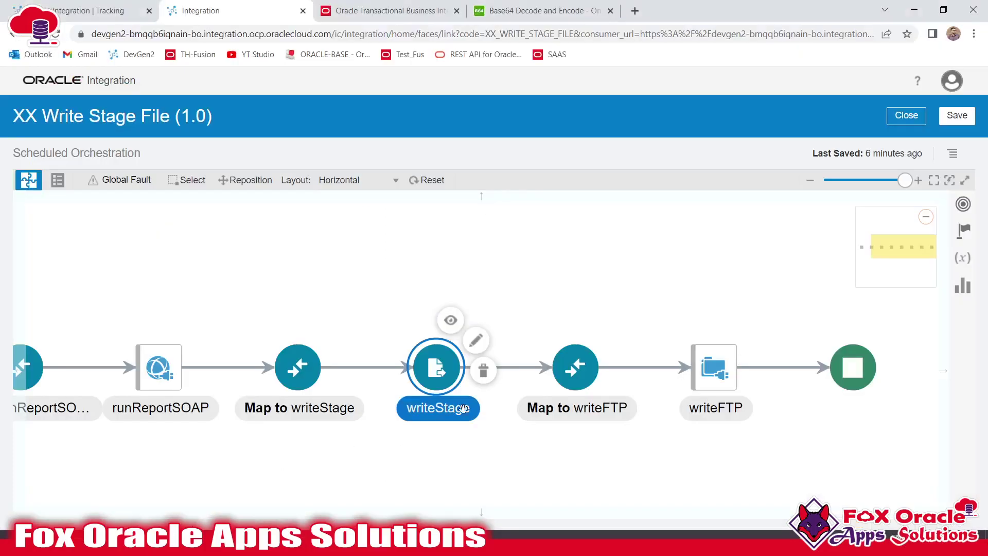
- Save and close the XX Write Stage File integration, and activate it with payload tracing
{"action": "left_click", "coordinate": [956, 115]}
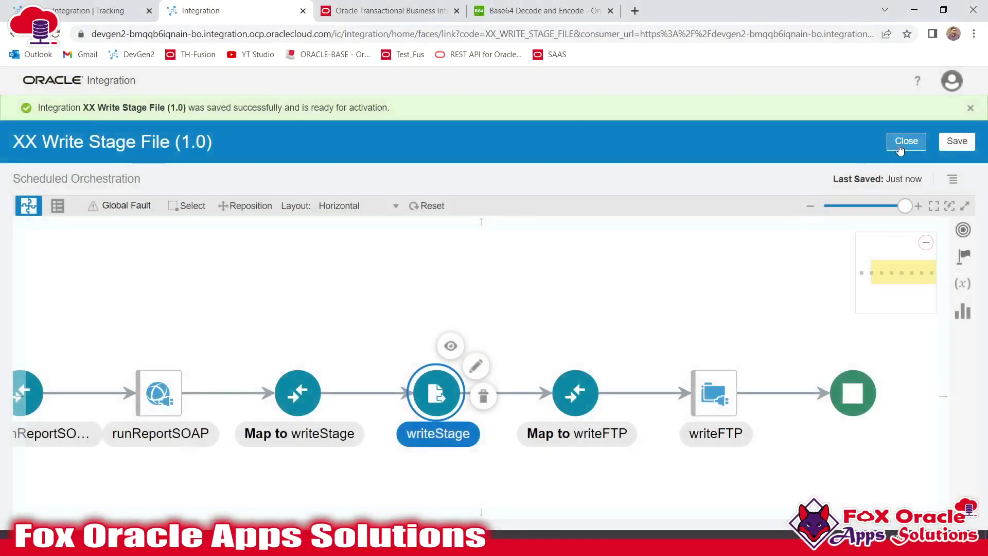
{"action": "left_click", "coordinate": [900, 148]}
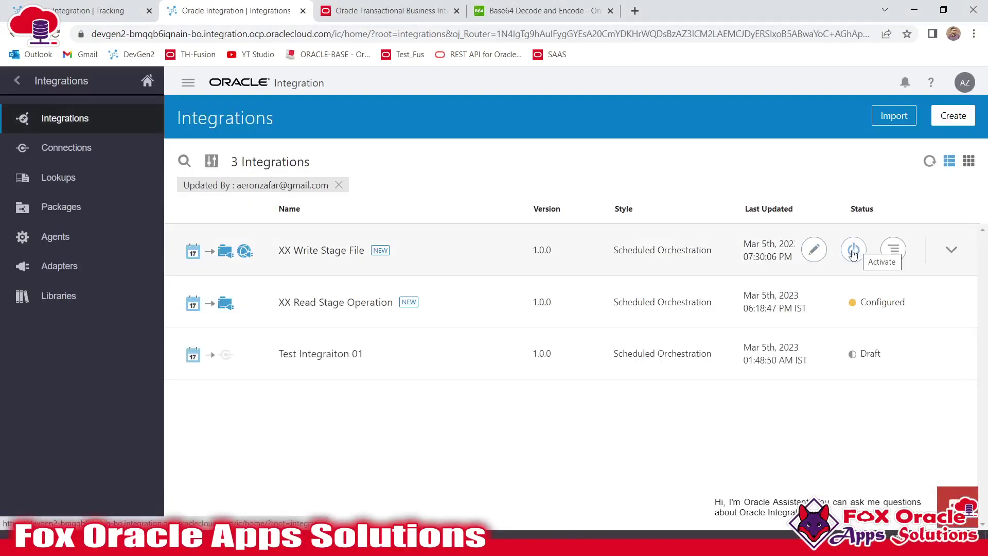
{"action": "left_click", "coordinate": [852, 251]}
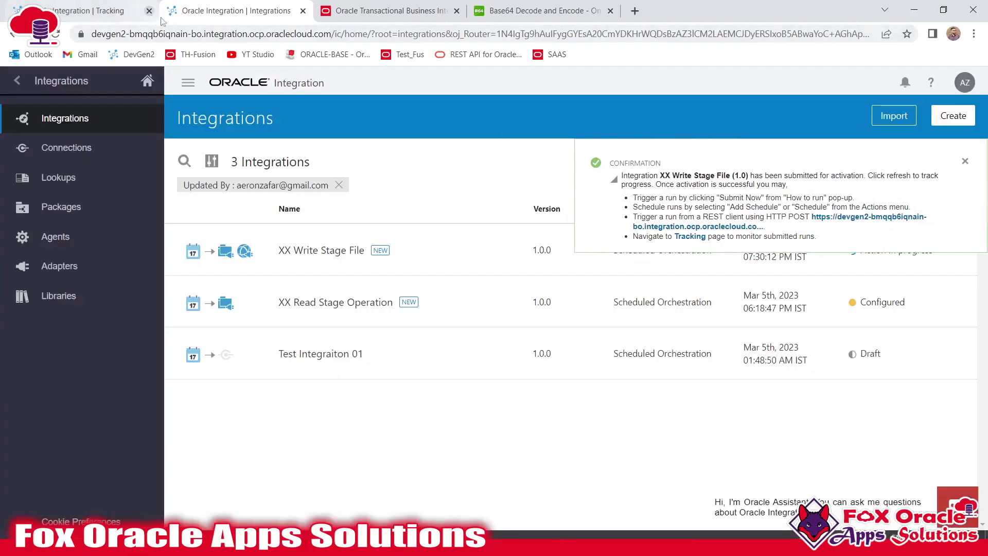
{"action": "left_click", "coordinate": [965, 161]}
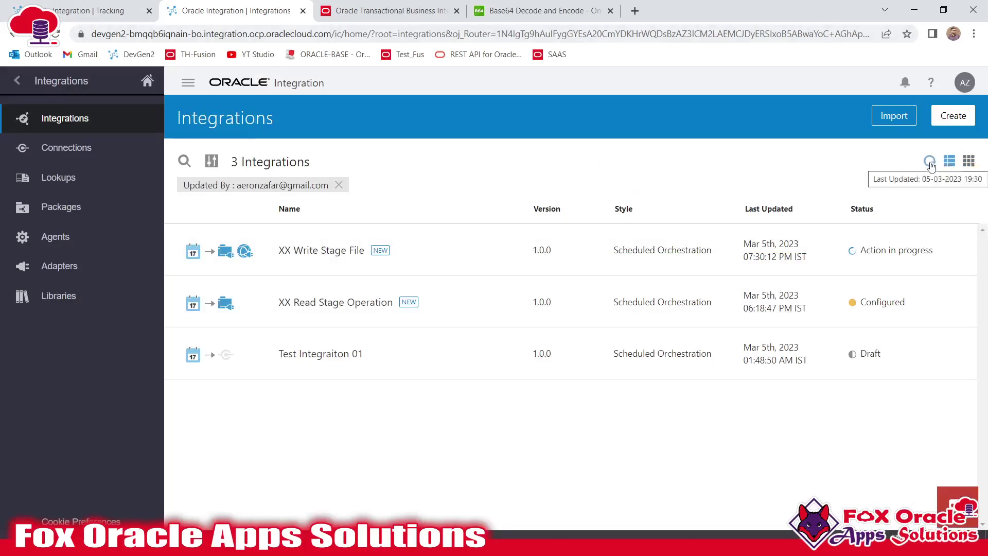
- Submit an immediate run of XX Write Stage File, open its tracked instance, and refresh the run status
{"action": "mouse_move", "coordinate": [815, 260]}
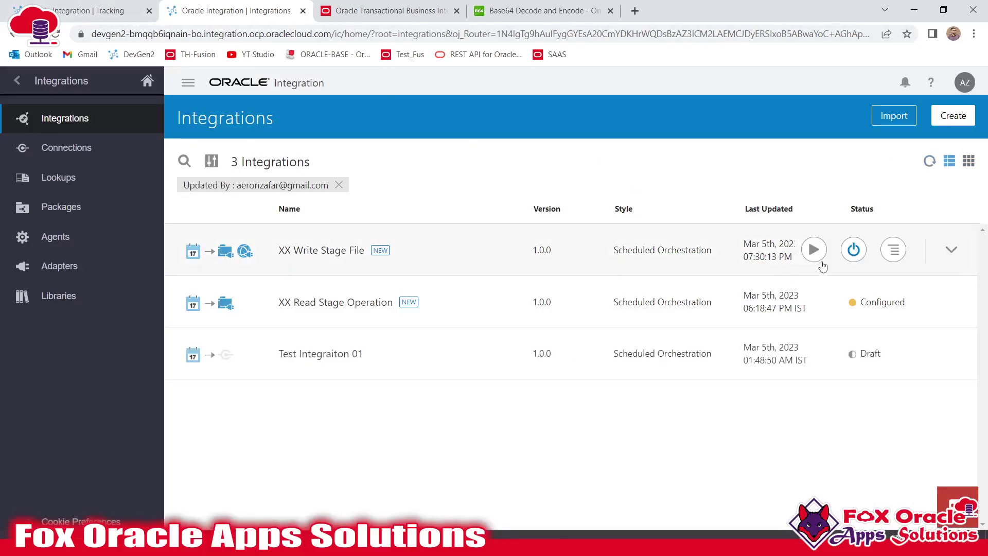
{"action": "left_click", "coordinate": [674, 322]}
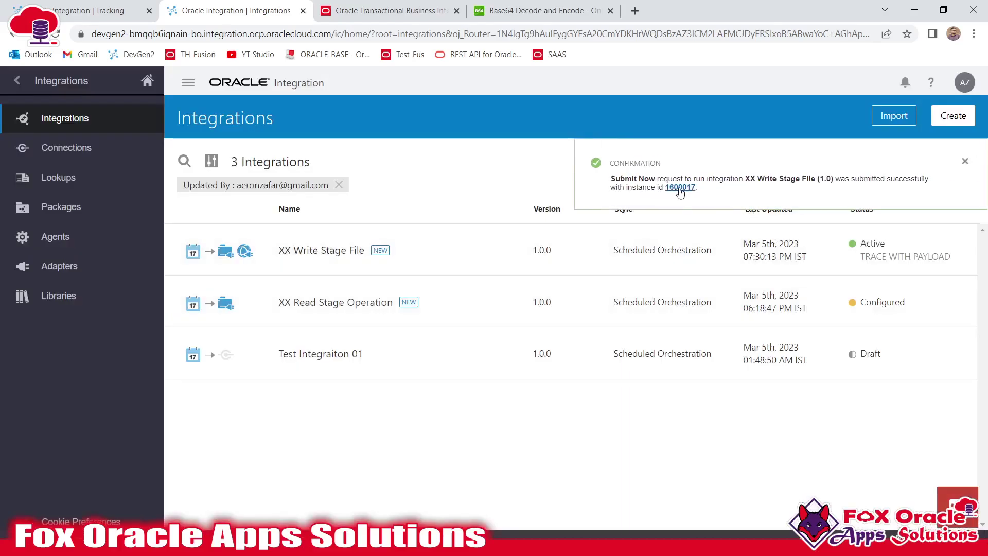
{"action": "left_click", "coordinate": [672, 188]}
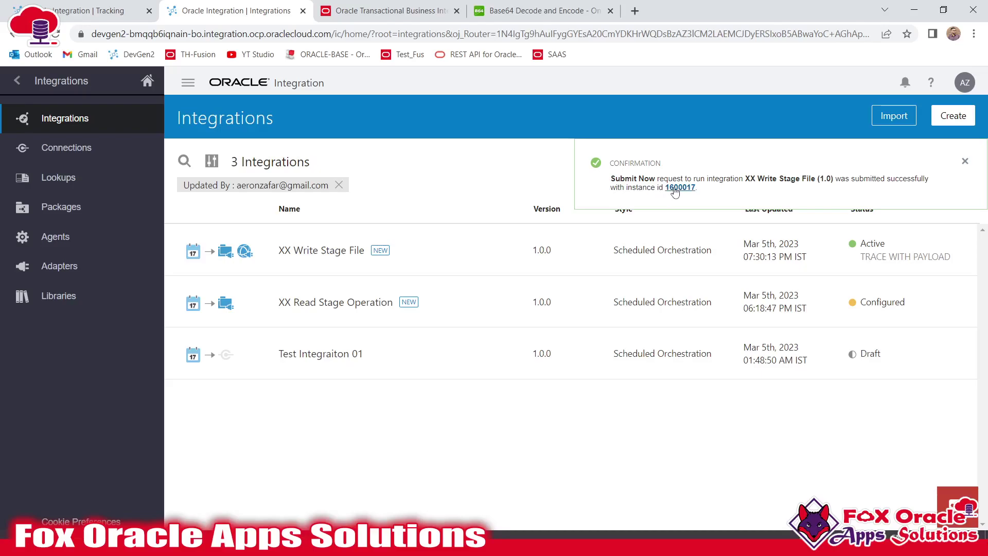
{"action": "left_click", "coordinate": [965, 161]}
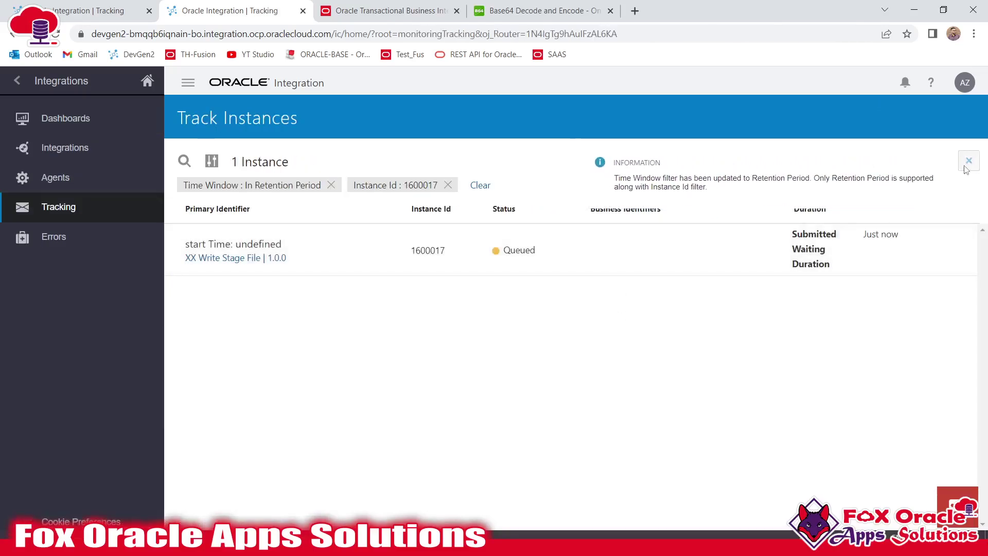
{"action": "left_click", "coordinate": [968, 161]}
{"action": "left_click", "coordinate": [968, 161]}
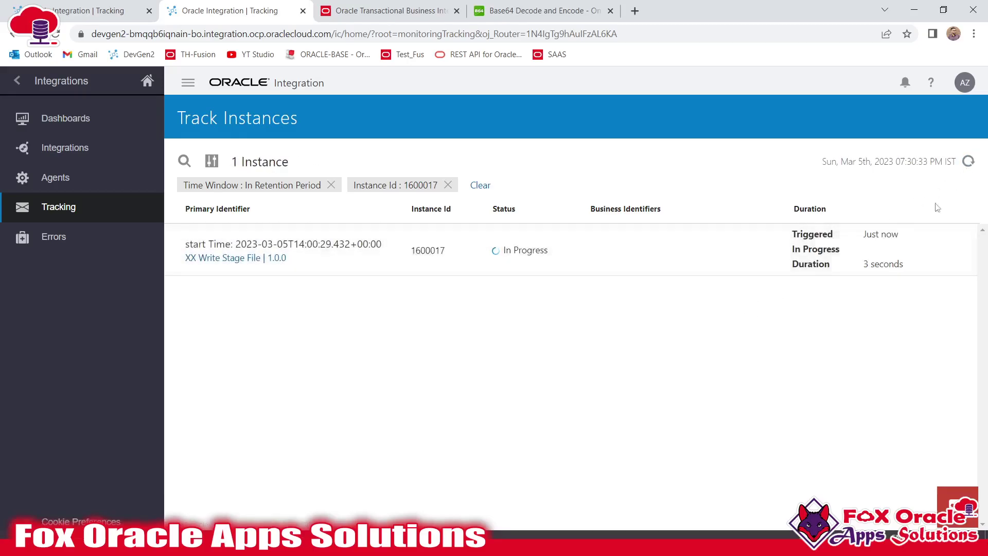
- Refresh the tracked instance's status, then switch to WinSCP and refresh the remote /OICDEV folder
{"action": "left_click", "coordinate": [968, 161]}
{"action": "left_click_drag", "start_coordinate": [503, 255], "coordinate": [545, 252]}
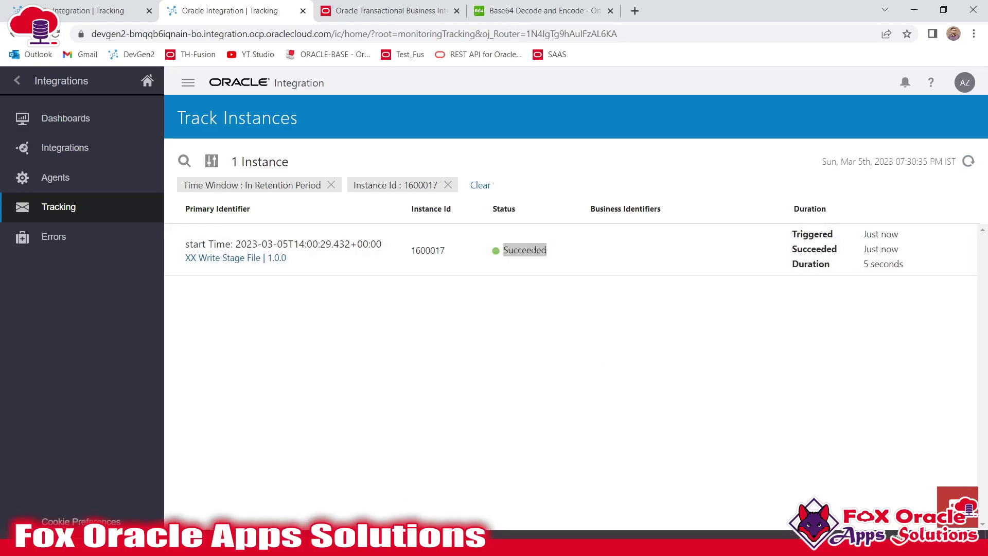
{"action": "key", "text": "alt+Tab"}
{"action": "right_click", "coordinate": [559, 200]}
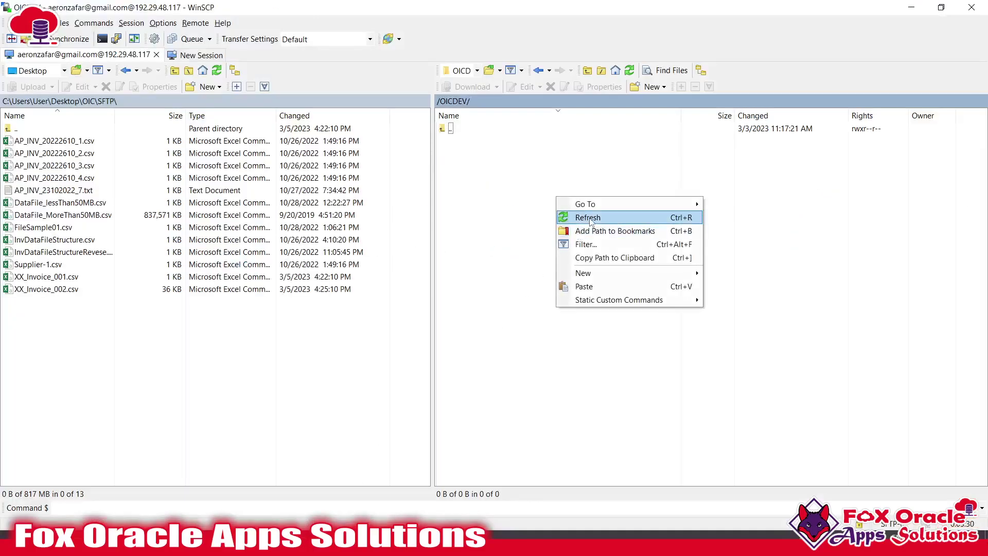
{"action": "left_click", "coordinate": [580, 214]}
{"action": "left_click", "coordinate": [476, 144]}
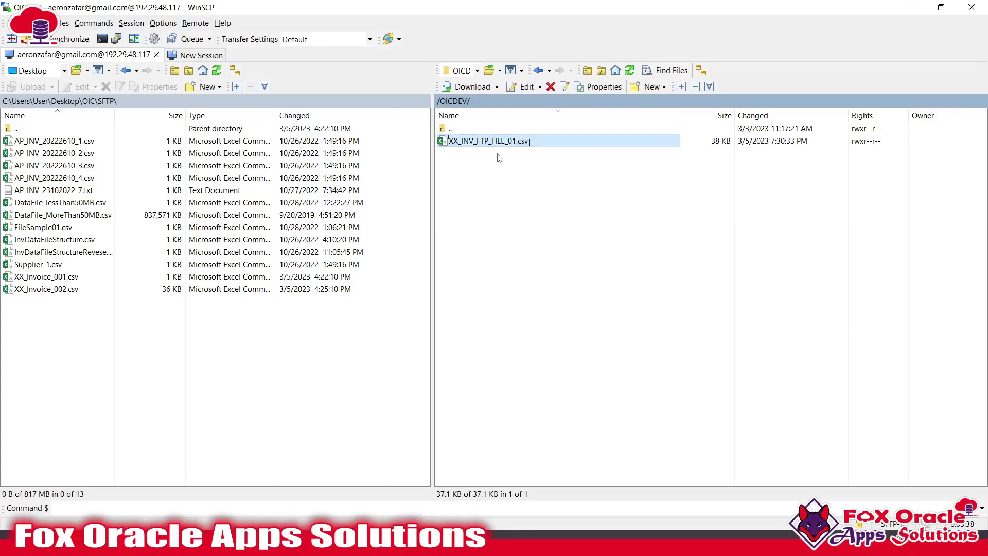
- Open XX_INV_FTP_FILE_01.csv from the remote /OICDEV folder and examine its header and invoice rows
{"action": "double_click", "coordinate": [492, 142]}
{"action": "scroll", "coordinate": [509, 339], "scroll_direction": "down", "scroll_amount": 10}
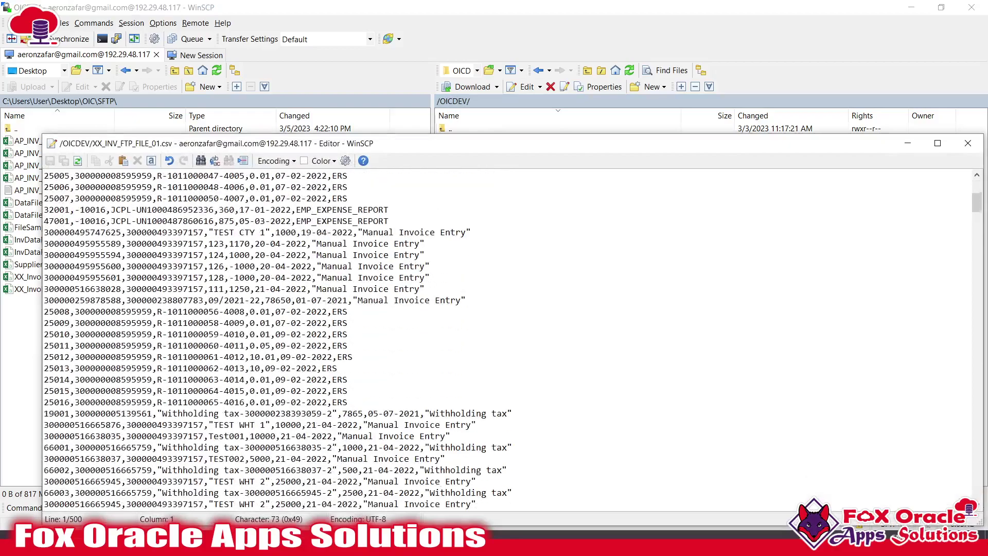
{"action": "scroll", "coordinate": [509, 340], "scroll_direction": "up", "scroll_amount": 9}
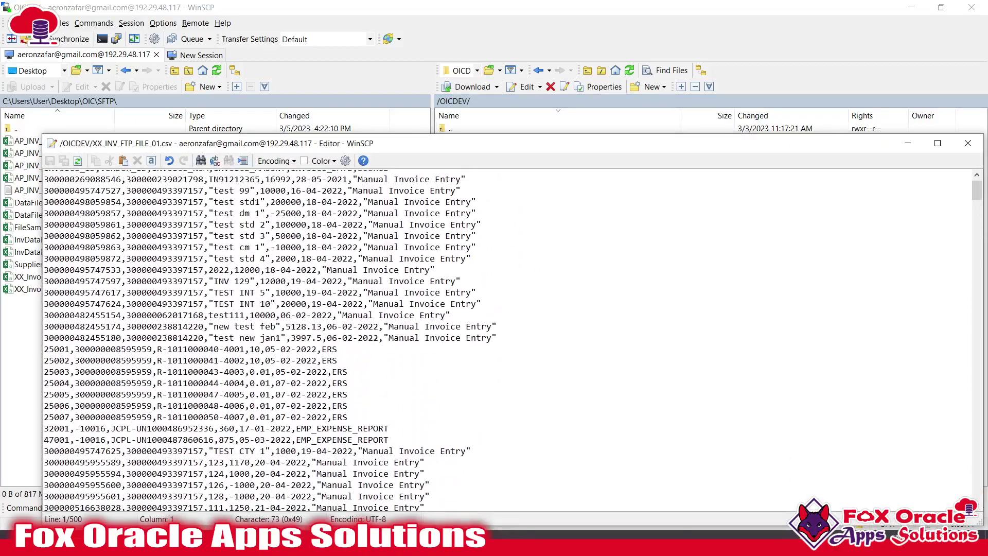
{"action": "left_click_drag", "start_coordinate": [45, 176], "coordinate": [44, 481]}
{"action": "left_click", "coordinate": [374, 447]}
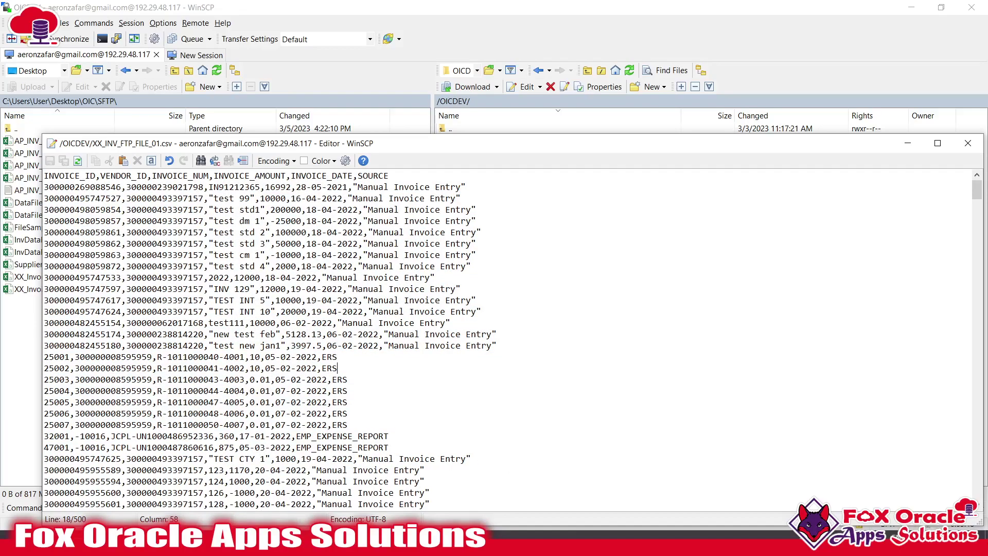
- Return to Oracle Integration, open the XX Write Stage File instance's activity stream and expand the message received from runReportSOAP
{"action": "mouse_move", "coordinate": [146, 543]}
{"action": "left_click", "coordinate": [145, 481]}
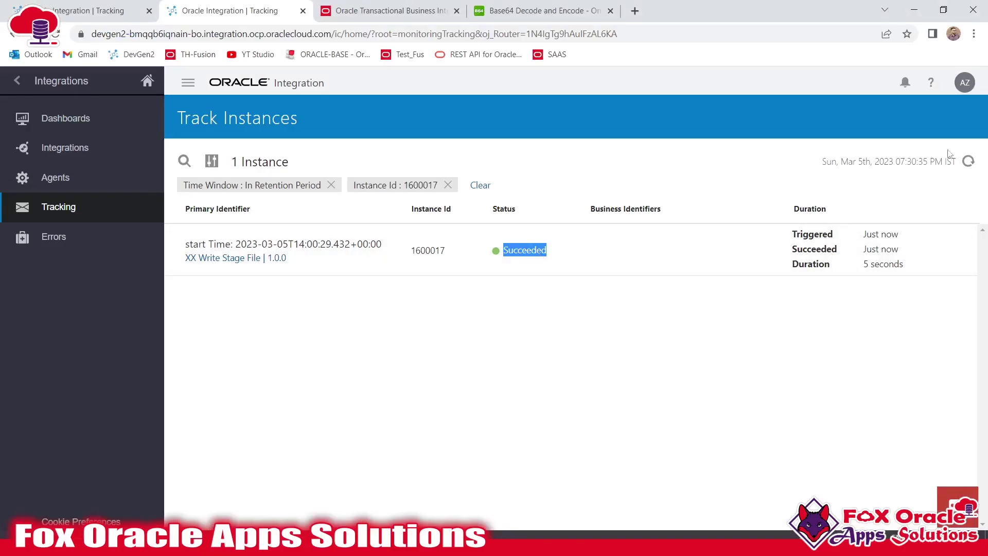
{"action": "left_click", "coordinate": [906, 249]}
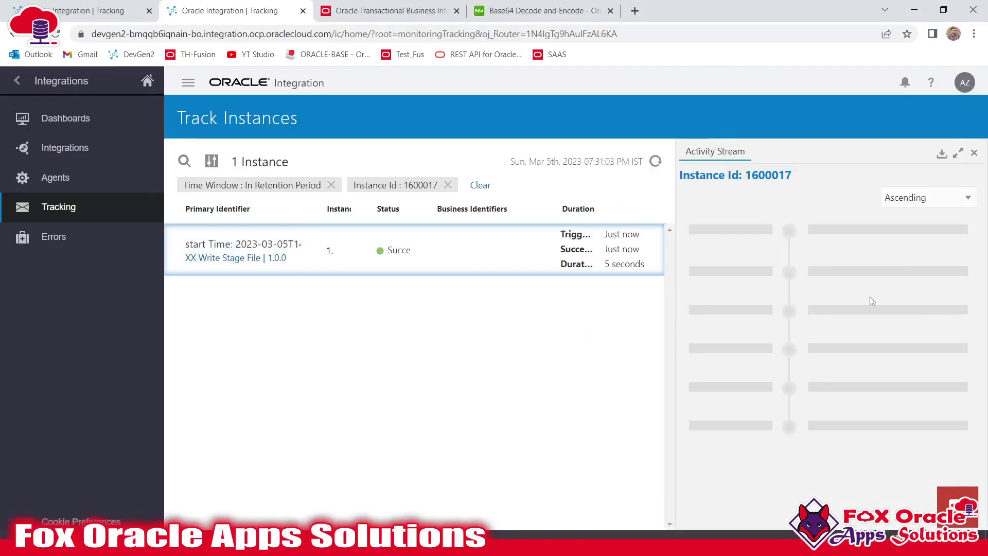
{"action": "scroll", "coordinate": [819, 309], "scroll_direction": "down", "scroll_amount": 3}
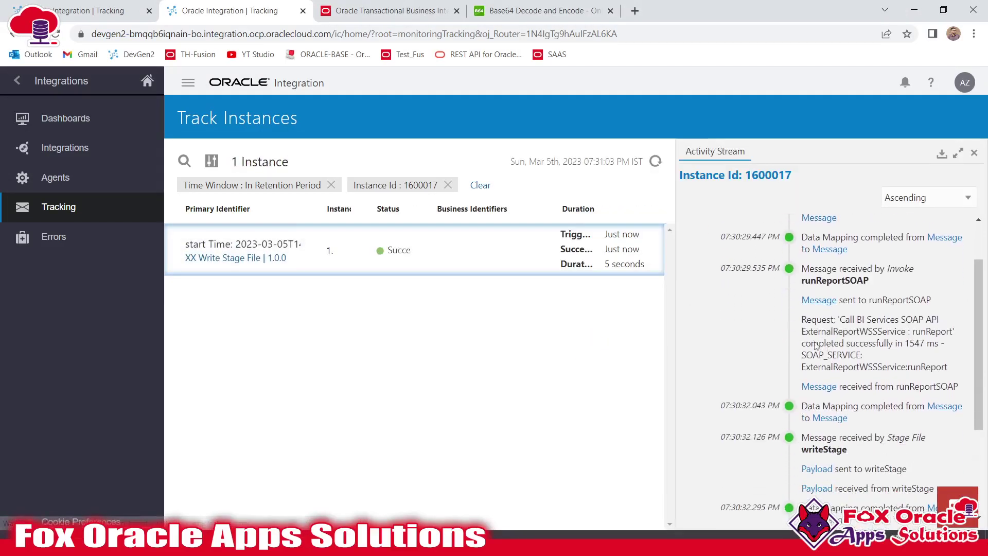
{"action": "left_click_drag", "start_coordinate": [805, 284], "coordinate": [879, 287]}
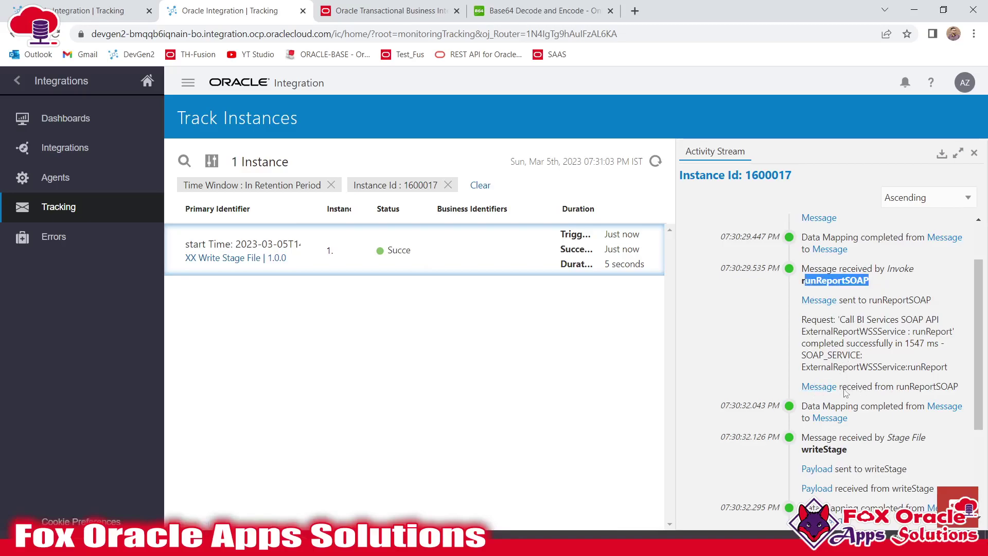
{"action": "left_click", "coordinate": [819, 387]}
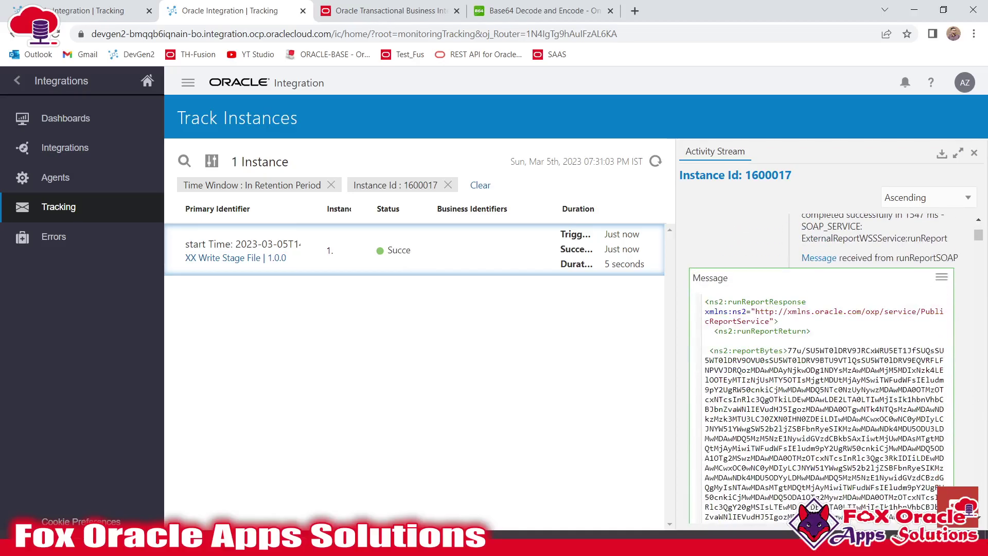
- Copy the full Base64 content of the reportBytes element in the runReportSOAP response
{"action": "left_click_drag", "start_coordinate": [787, 351], "coordinate": [869, 497]}
{"action": "scroll", "coordinate": [869, 497], "scroll_direction": "down", "scroll_amount": 20}
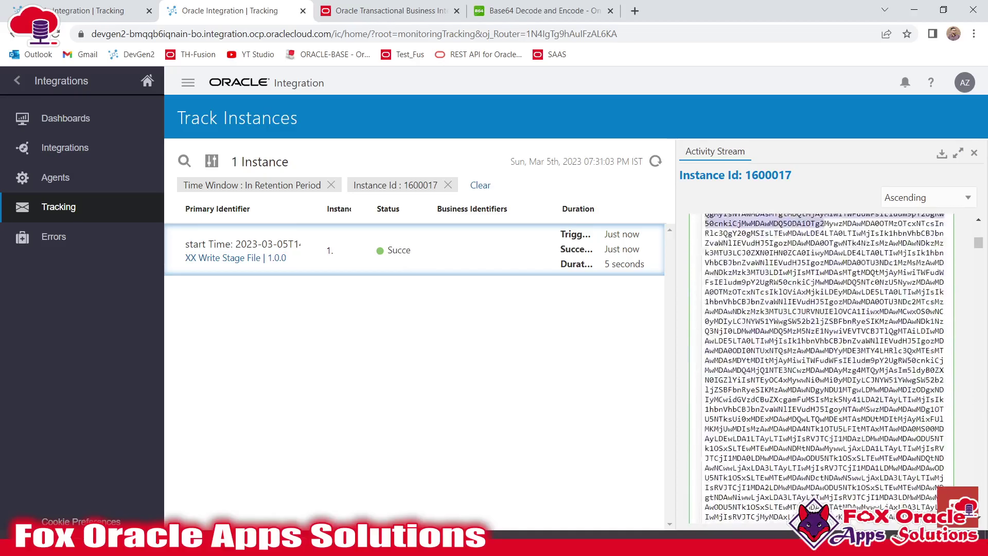
{"action": "scroll", "coordinate": [823, 368], "scroll_direction": "down", "scroll_amount": 15}
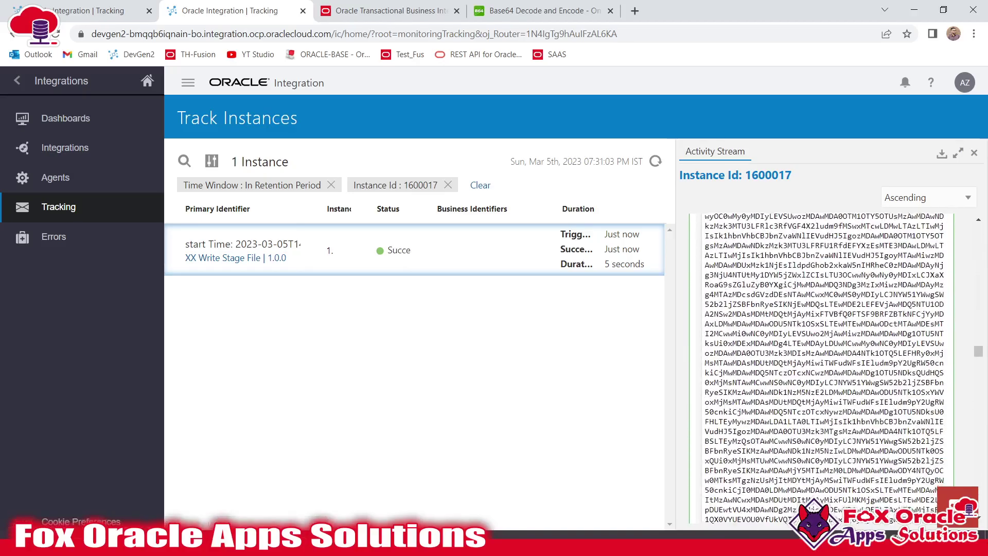
{"action": "scroll", "coordinate": [864, 365], "scroll_direction": "down", "scroll_amount": 15}
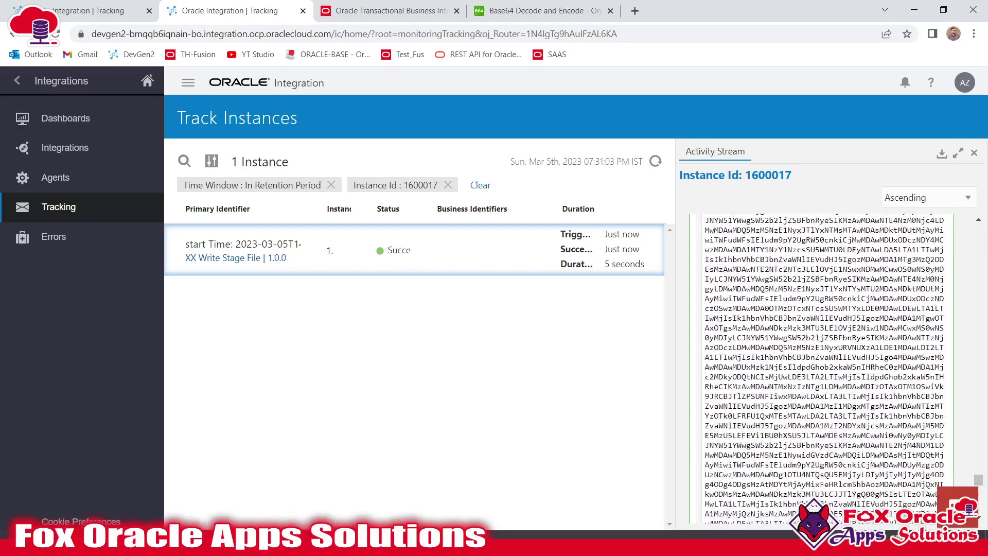
{"action": "scroll", "coordinate": [864, 366], "scroll_direction": "up", "scroll_amount": 1}
{"action": "scroll", "coordinate": [864, 365], "scroll_direction": "up", "scroll_amount": 4}
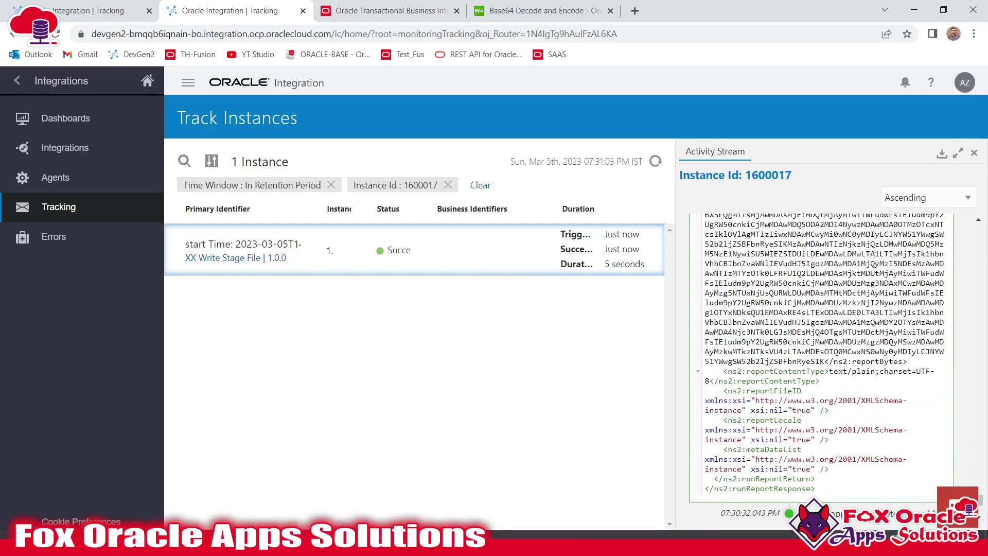
{"action": "double_click", "coordinate": [823, 288]}
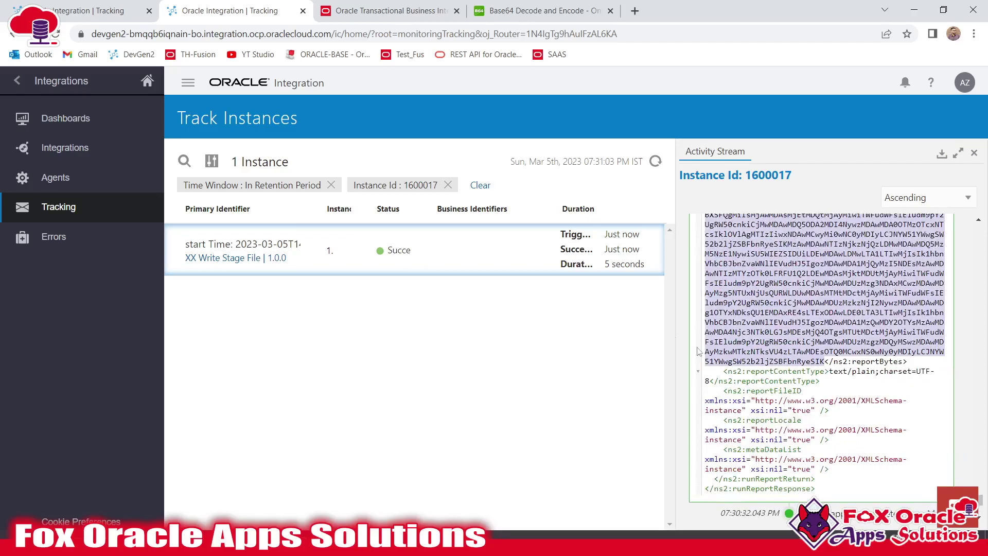
- Replace the encoded text on base64decode.org with the copied report bytes and decode it
{"action": "left_click", "coordinate": [423, 7]}
{"action": "left_click", "coordinate": [501, 6]}
{"action": "key", "text": "ctrl+a"}
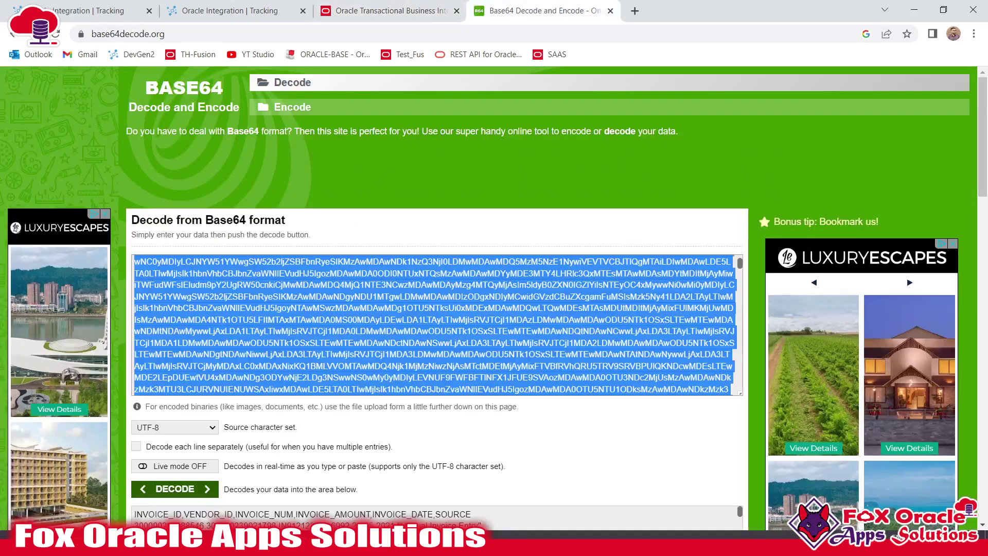
{"action": "key", "text": "Delete"}
{"action": "key", "text": "ctrl+v"}
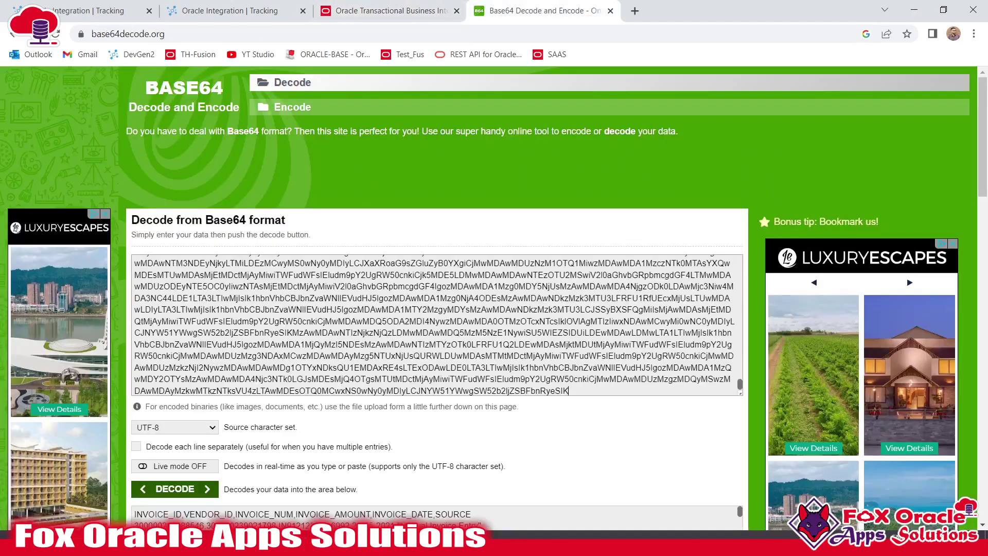
{"action": "scroll", "coordinate": [438, 324], "scroll_direction": "up", "scroll_amount": 10}
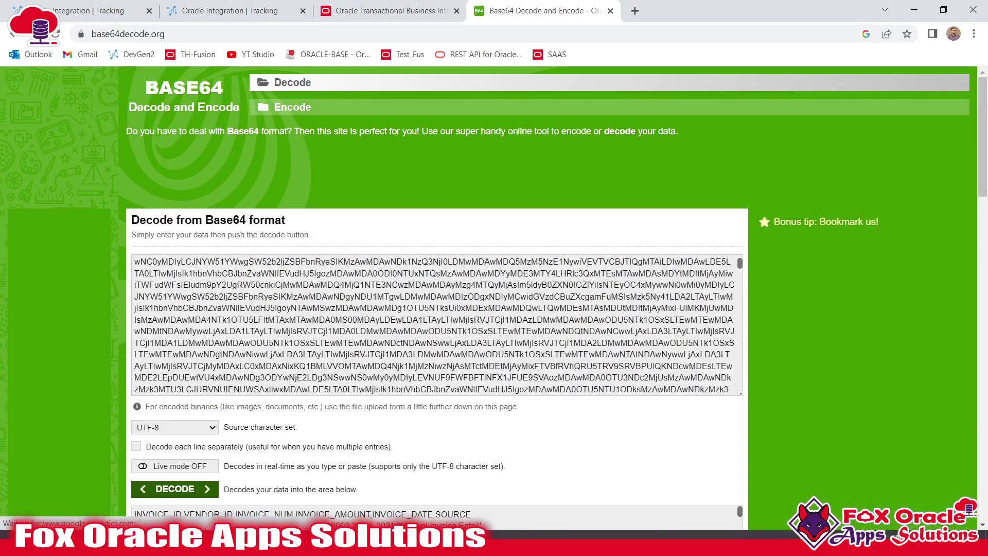
{"action": "scroll", "coordinate": [772, 313], "scroll_direction": "down", "scroll_amount": 5}
- Compare the decoded invoice columns and rows with the contents of XX_INV_FTP_FILE_01.csv in the WinSCP editor
{"action": "double_click", "coordinate": [158, 257]}
{"action": "left_click", "coordinate": [201, 257]}
{"action": "double_click", "coordinate": [201, 257]}
{"action": "left_click", "coordinate": [266, 256]}
{"action": "left_click_drag", "start_coordinate": [476, 326], "coordinate": [157, 257]}
{"action": "left_click", "coordinate": [240, 546]}
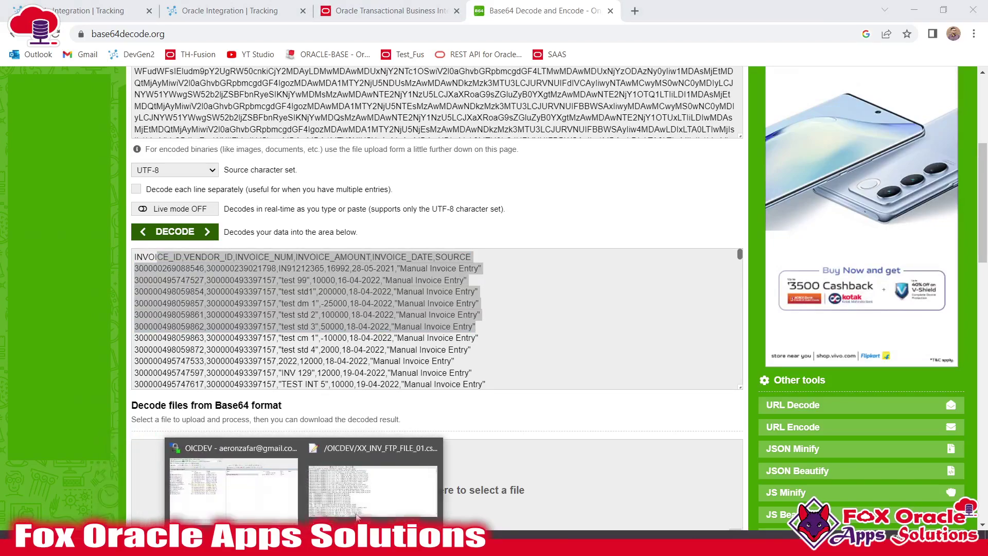
{"action": "left_click", "coordinate": [359, 517]}
{"action": "left_click_drag", "start_coordinate": [183, 146], "coordinate": [243, 361]}
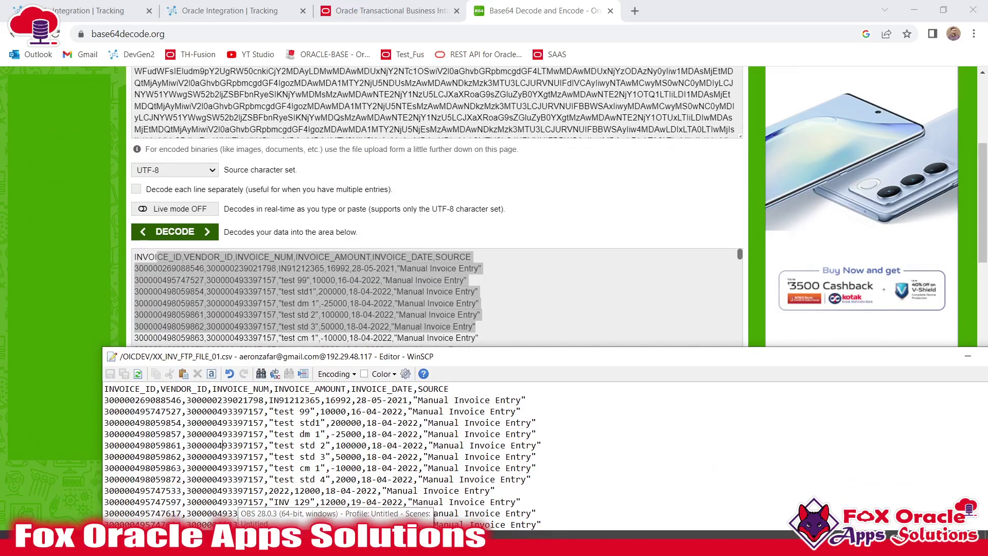
{"action": "left_click", "coordinate": [190, 280]}
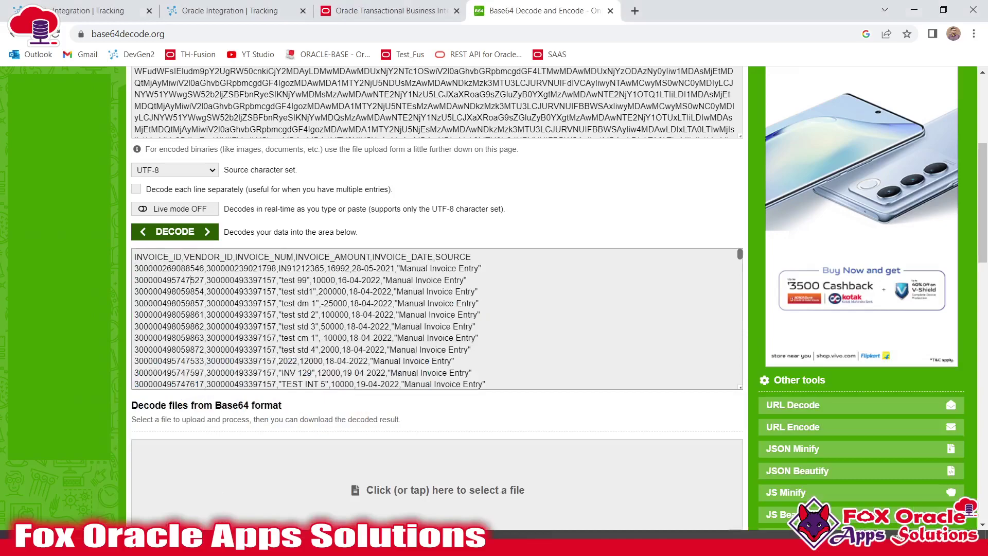
{"action": "left_click", "coordinate": [305, 542]}
{"action": "left_click", "coordinate": [377, 484]}
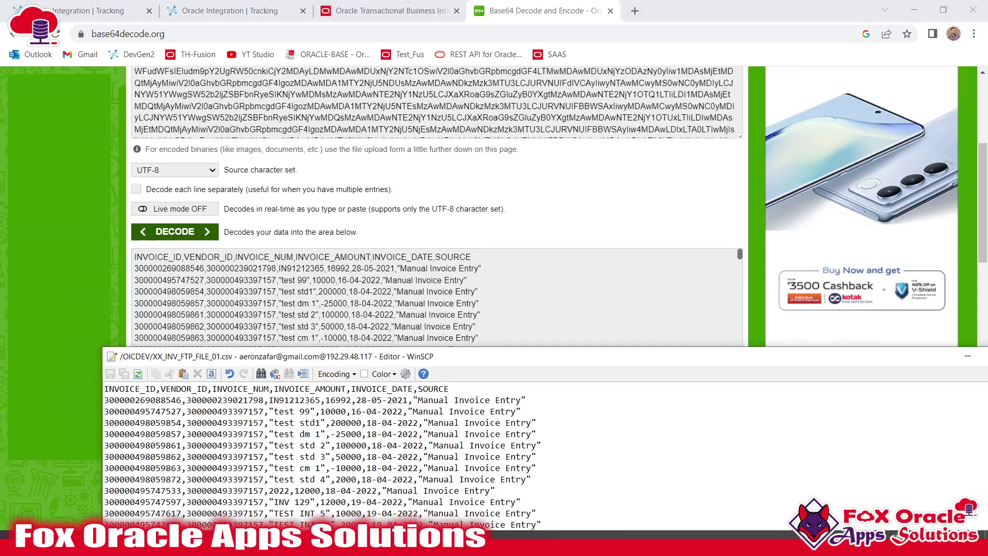
- Return to the Oracle Integration activity stream and collapse the expanded runReportSOAP response message
{"action": "left_click", "coordinate": [192, 6]}
{"action": "scroll", "coordinate": [824, 360], "scroll_direction": "down", "scroll_amount": 2}
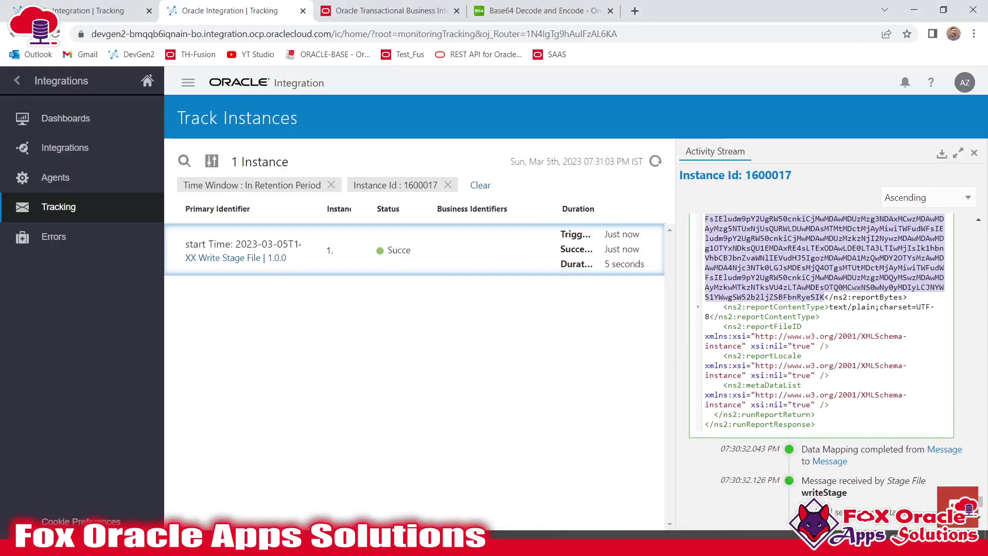
{"action": "scroll", "coordinate": [823, 360], "scroll_direction": "up", "scroll_amount": 10}
{"action": "scroll", "coordinate": [823, 368], "scroll_direction": "up", "scroll_amount": 15}
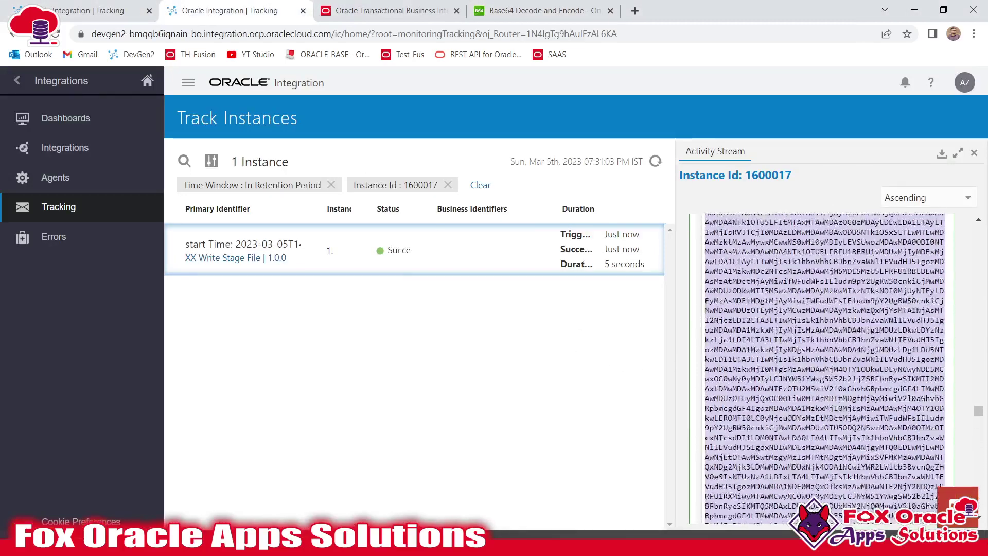
{"action": "scroll", "coordinate": [855, 330], "scroll_direction": "up", "scroll_amount": 15}
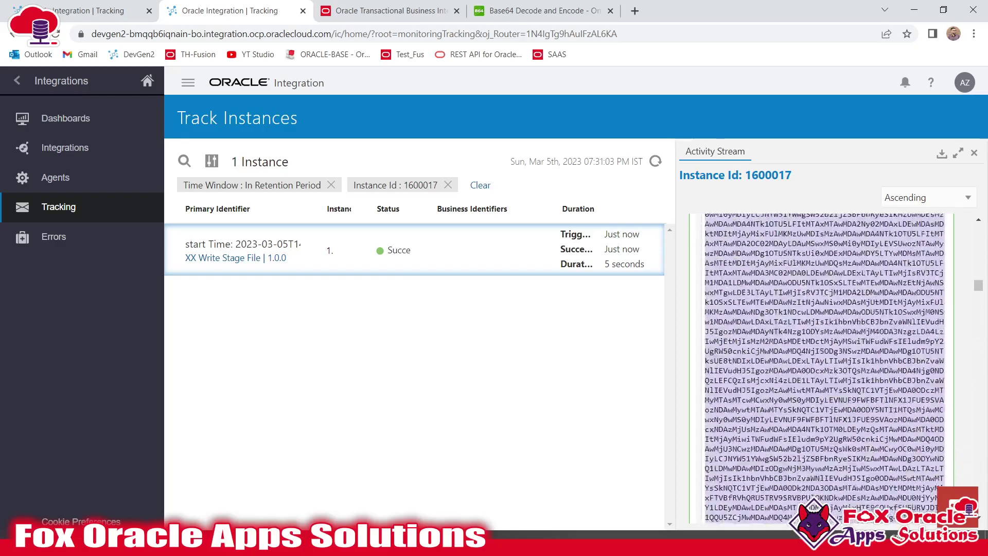
{"action": "scroll", "coordinate": [836, 324], "scroll_direction": "up", "scroll_amount": 1}
{"action": "left_click", "coordinate": [819, 315]}
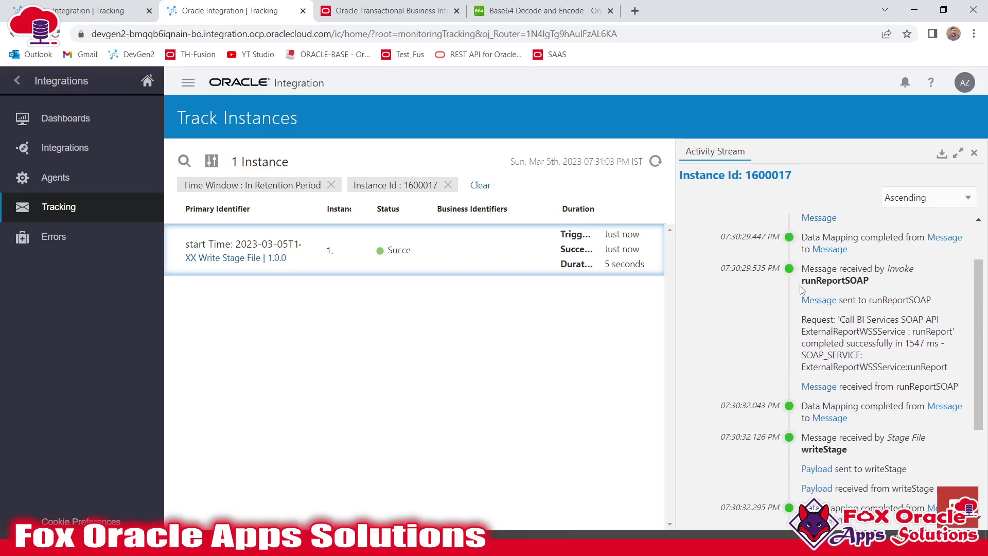
- Review the activity stream entries from the runReportSOAP invocation through its received message to the writeStage action
{"action": "left_click_drag", "start_coordinate": [802, 286], "coordinate": [859, 288]}
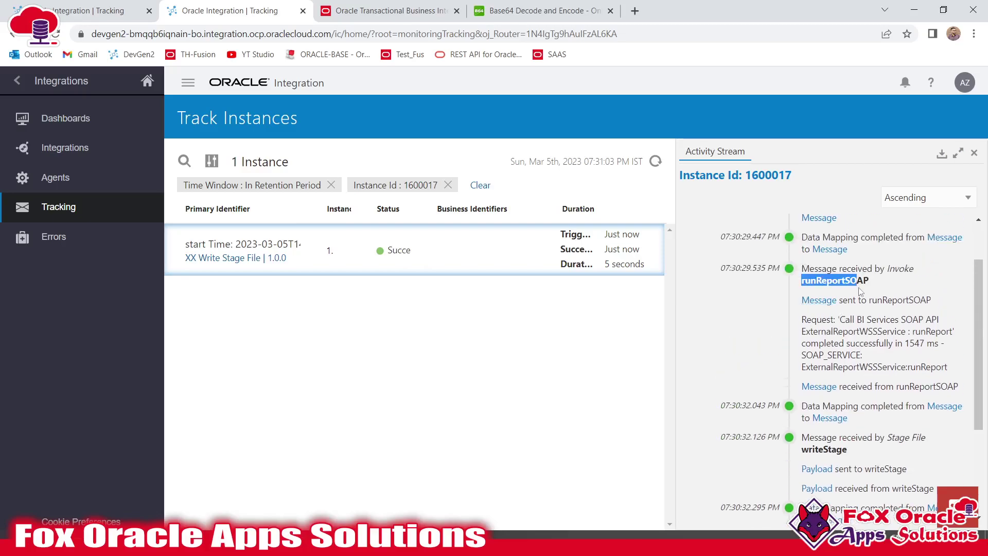
{"action": "left_click_drag", "start_coordinate": [801, 391], "coordinate": [860, 396]}
{"action": "left_click", "coordinate": [864, 394]}
{"action": "scroll", "coordinate": [802, 338], "scroll_direction": "down", "scroll_amount": 3}
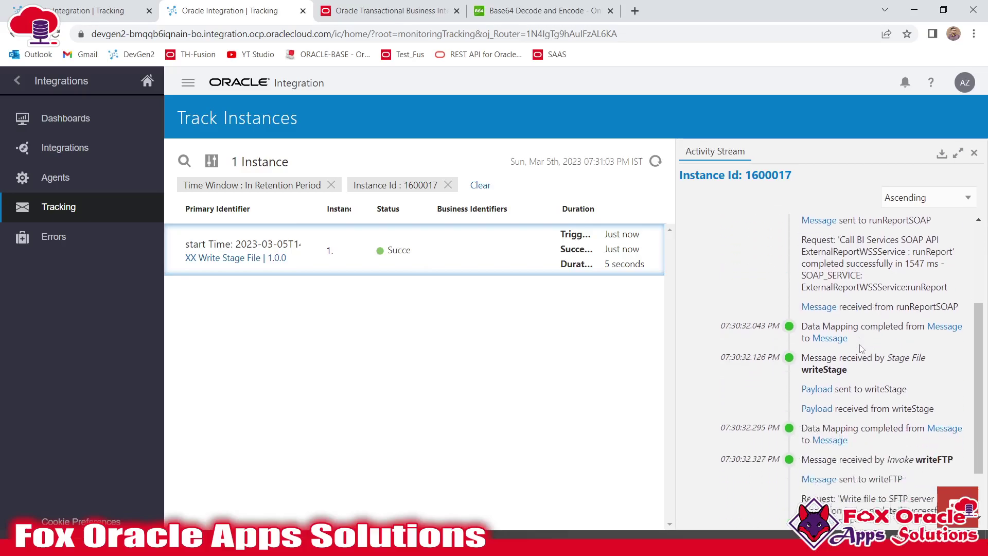
{"action": "left_click_drag", "start_coordinate": [804, 303], "coordinate": [850, 305]}
{"action": "left_click", "coordinate": [848, 305]}
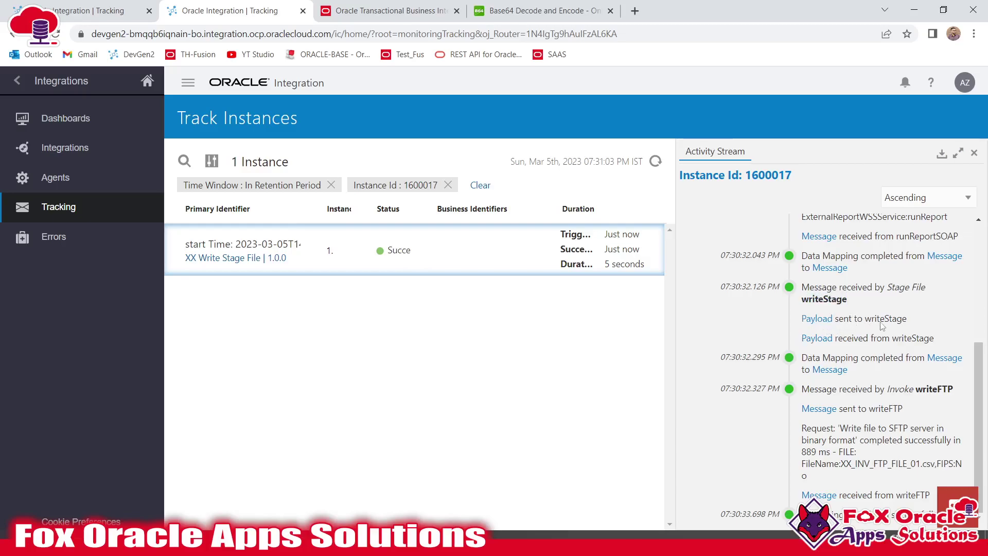
- Expand the payload sent to writeStage, examine its content, and collapse it
{"action": "left_click", "coordinate": [821, 324]}
{"action": "scroll", "coordinate": [823, 368], "scroll_direction": "down", "scroll_amount": 3}
{"action": "scroll", "coordinate": [824, 368], "scroll_direction": "up", "scroll_amount": 5}
{"action": "scroll", "coordinate": [824, 368], "scroll_direction": "down", "scroll_amount": 2}
{"action": "left_click_drag", "start_coordinate": [801, 358], "coordinate": [844, 437]}
{"action": "scroll", "coordinate": [818, 330], "scroll_direction": "up", "scroll_amount": 5}
{"action": "left_click", "coordinate": [817, 323]}
- Expand the payload received from writeStage, examine its directory, filename, size and file reference, and collapse it
{"action": "left_click", "coordinate": [818, 338]}
{"action": "scroll", "coordinate": [824, 309], "scroll_direction": "down", "scroll_amount": 5}
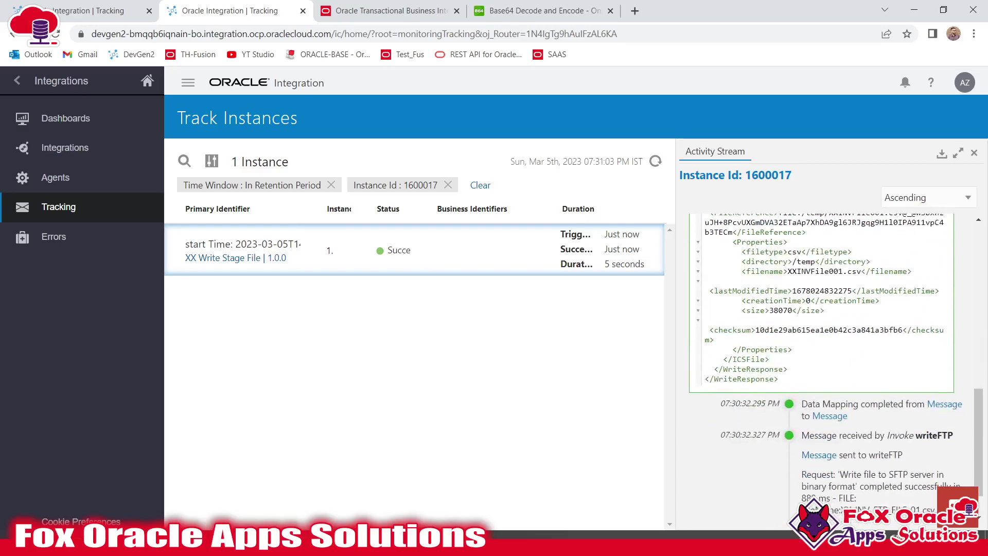
{"action": "scroll", "coordinate": [824, 329], "scroll_direction": "up", "scroll_amount": 1}
{"action": "scroll", "coordinate": [823, 361], "scroll_direction": "up", "scroll_amount": 1}
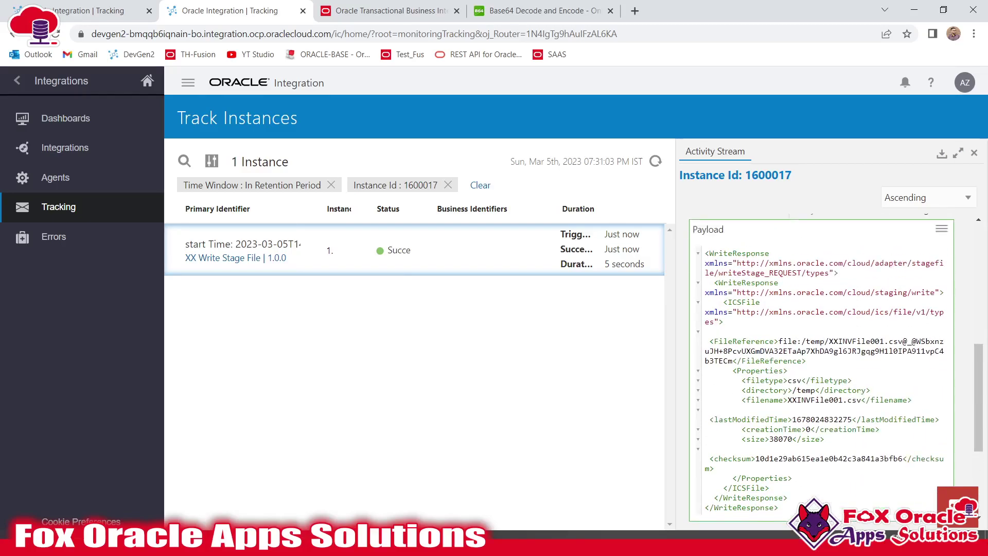
{"action": "left_click_drag", "start_coordinate": [792, 390], "coordinate": [815, 390]}
{"action": "left_click_drag", "start_coordinate": [788, 400], "coordinate": [861, 400]}
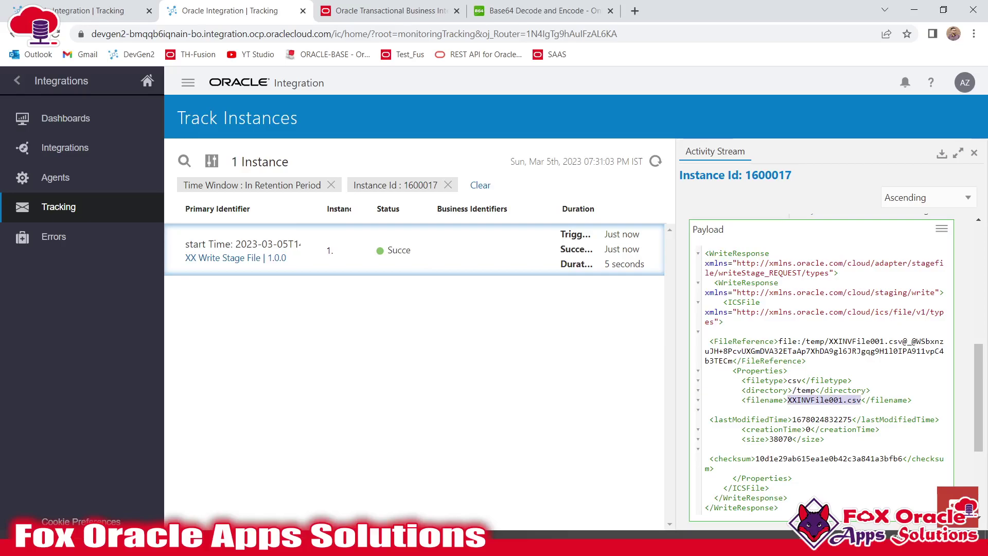
{"action": "left_click", "coordinate": [769, 439]}
{"action": "left_click_drag", "start_coordinate": [778, 341], "coordinate": [738, 361]}
{"action": "scroll", "coordinate": [823, 339], "scroll_direction": "up", "scroll_amount": 2}
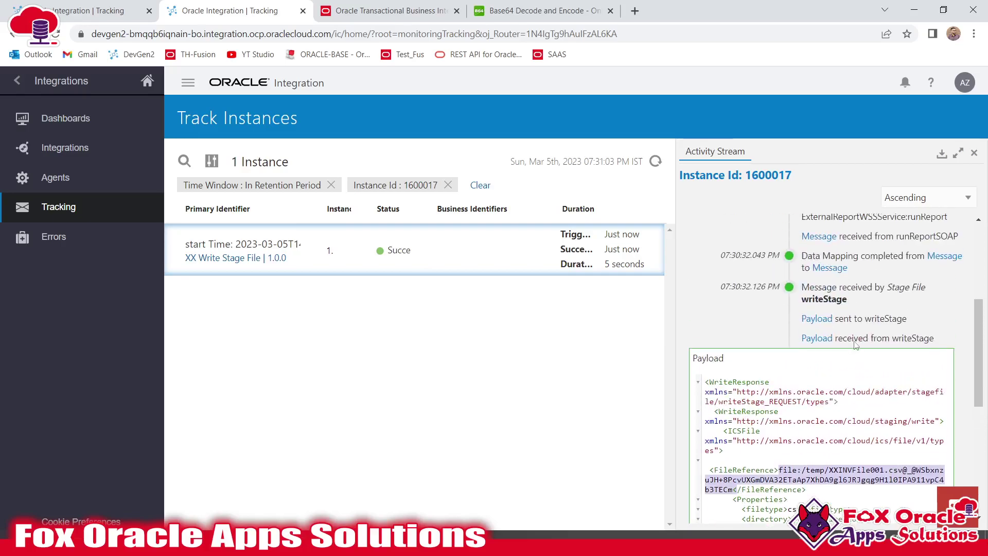
{"action": "left_click", "coordinate": [822, 339]}
{"action": "scroll", "coordinate": [845, 348], "scroll_direction": "up", "scroll_amount": 1}
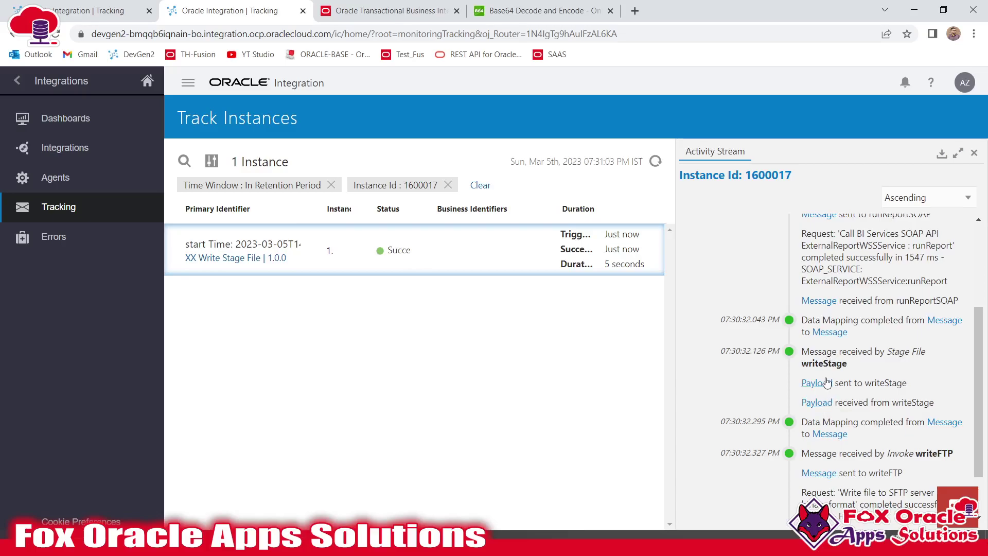
- Expand the message sent to writeFTP in the activity stream and examine its content
{"action": "scroll", "coordinate": [825, 383], "scroll_direction": "down", "scroll_amount": 1}
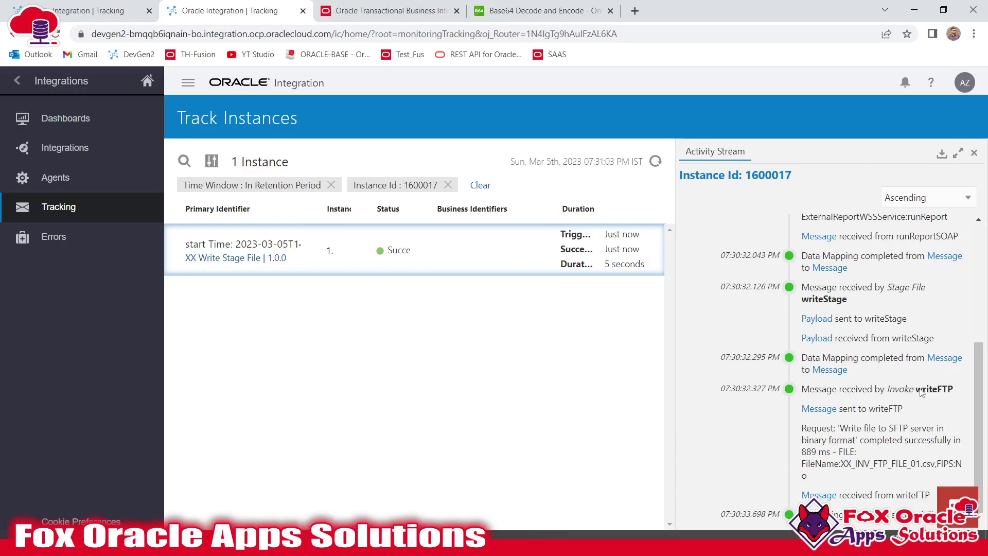
{"action": "left_click_drag", "start_coordinate": [917, 390], "coordinate": [960, 394]}
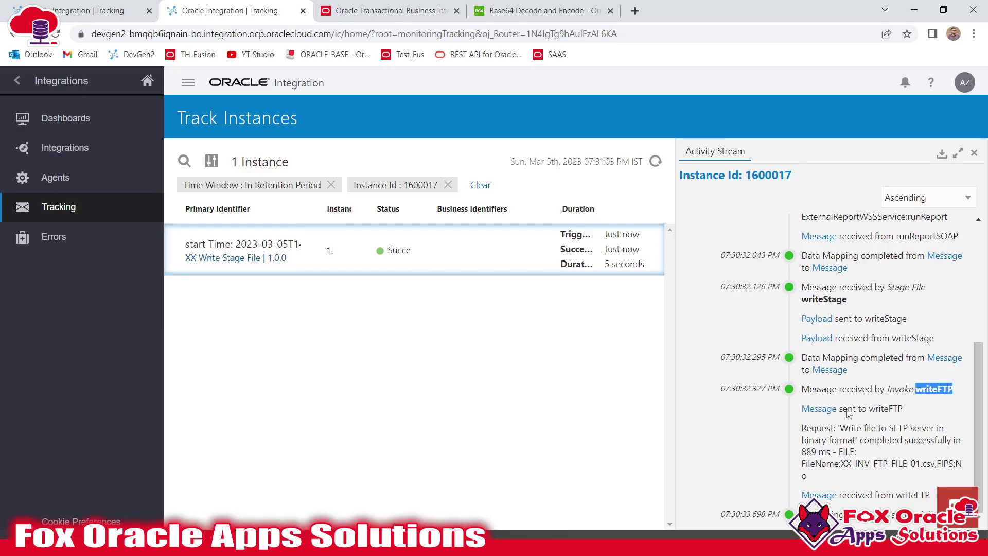
{"action": "left_click", "coordinate": [896, 412]}
{"action": "left_click", "coordinate": [812, 410]}
{"action": "scroll", "coordinate": [850, 400], "scroll_direction": "down", "scroll_amount": 10}
- Copy the FileReference value from the message sent to writeFTP and paste it below the schema in opaque_schema.xsd in Notepad++
{"action": "double_click", "coordinate": [766, 378]}
{"action": "left_click_drag", "start_coordinate": [802, 378], "coordinate": [755, 397]}
{"action": "double_click", "coordinate": [771, 388]}
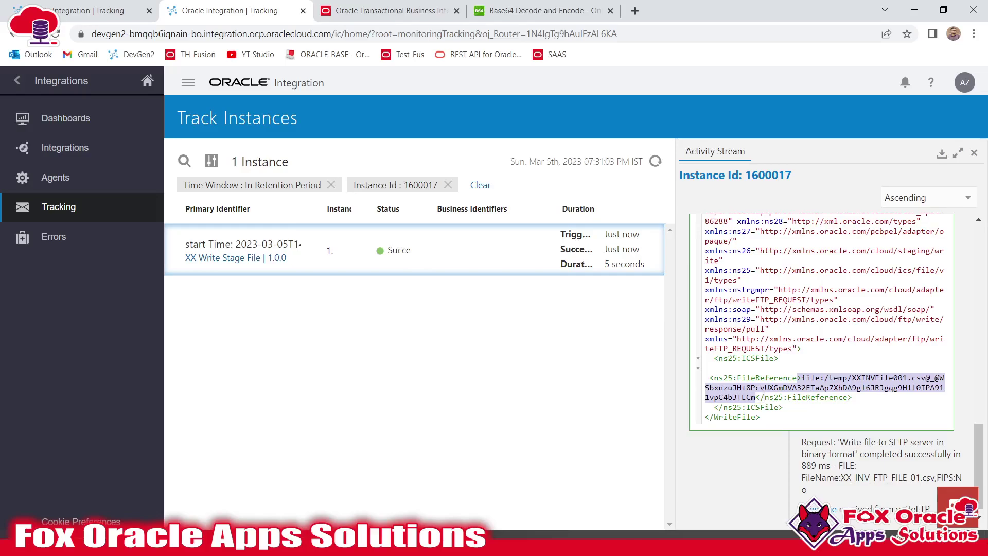
{"action": "key", "text": "alt+Tab"}
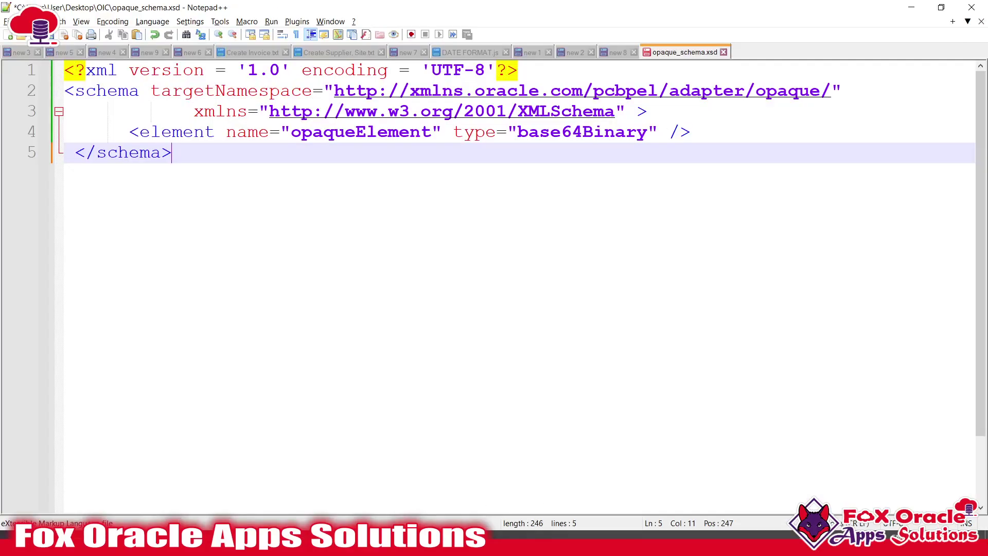
{"action": "key", "text": "Return"}
{"action": "key", "text": "Return"}
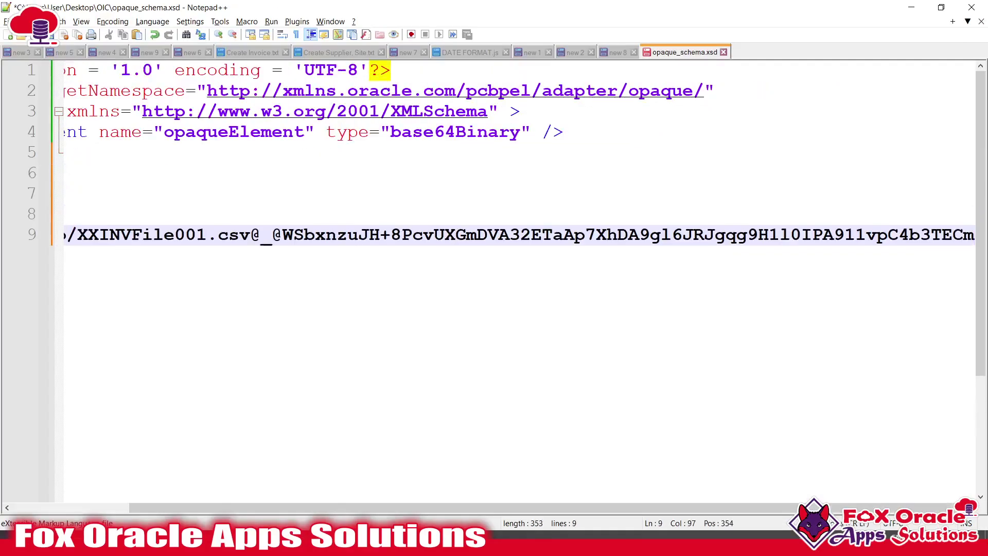
{"action": "key", "text": "Home"}
- Return to the Oracle Integration activity stream and collapse the message sent to writeFTP
{"action": "key", "text": "alt+Tab"}
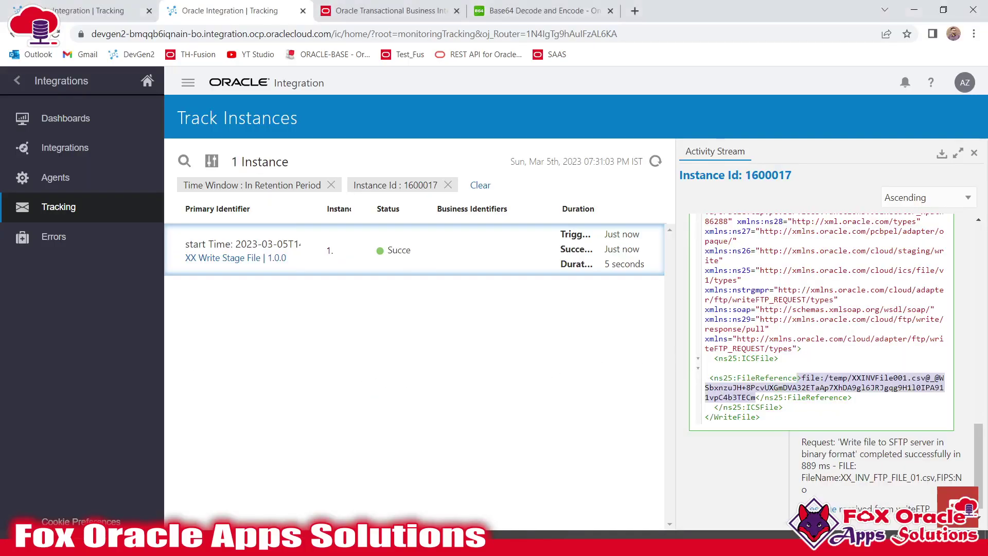
{"action": "scroll", "coordinate": [827, 274], "scroll_direction": "up", "scroll_amount": 6}
{"action": "left_click", "coordinate": [817, 282]}
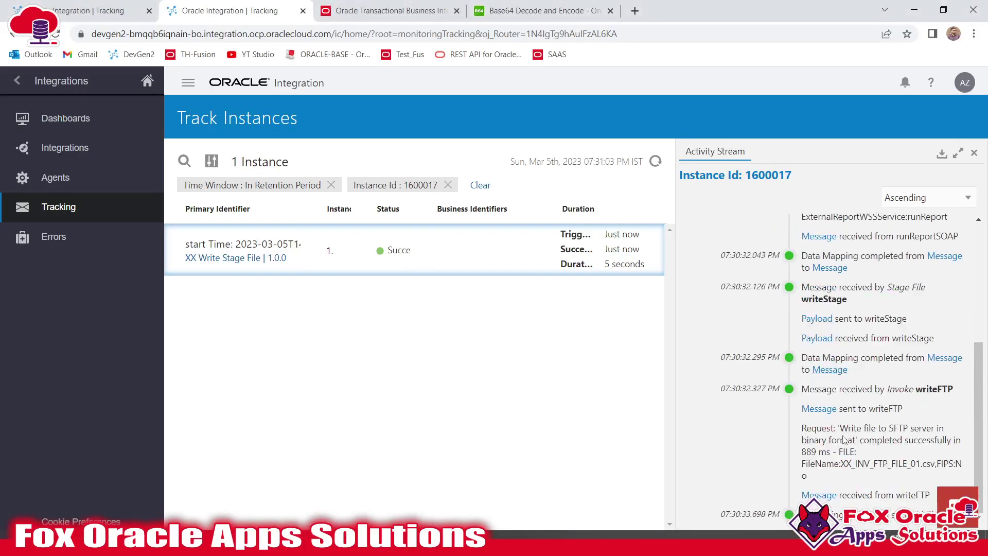
- Copy the FileReference from the payload received from writeStage and paste it on a new line under the first reference in Notepad++
{"action": "left_click", "coordinate": [817, 340]}
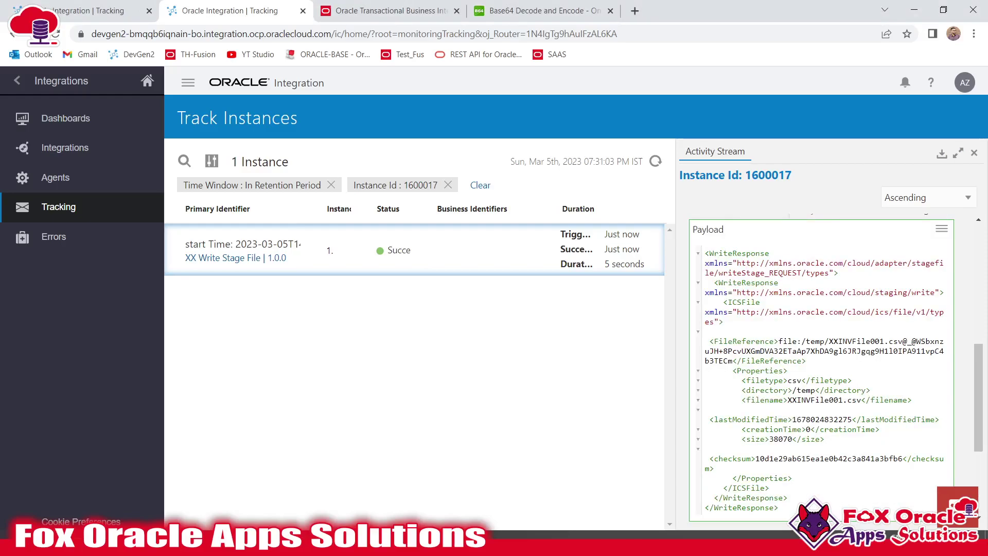
{"action": "left_click_drag", "start_coordinate": [778, 341], "coordinate": [732, 361]}
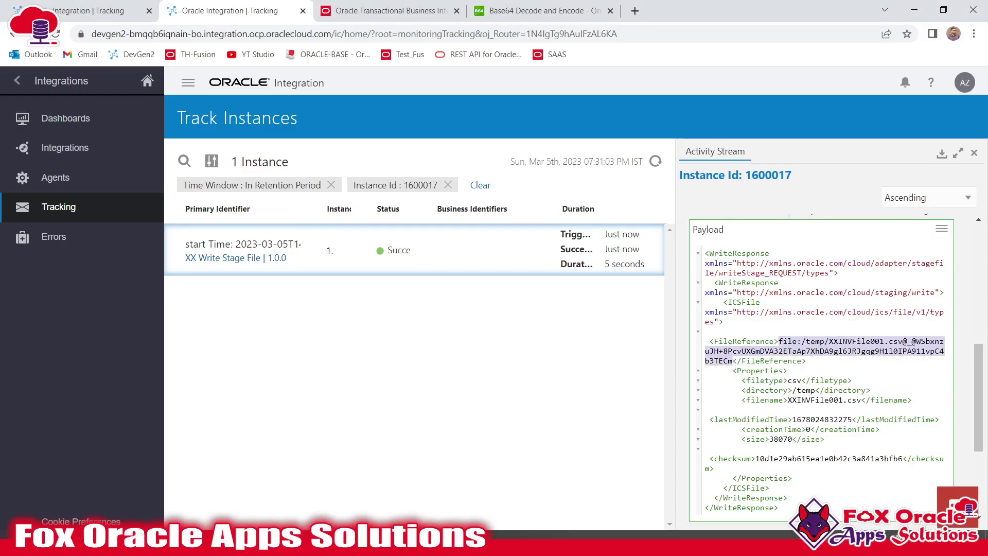
{"action": "key", "text": "ctrl+c"}
{"action": "key", "text": "alt+Tab"}
{"action": "key", "text": "ctrl+v"}
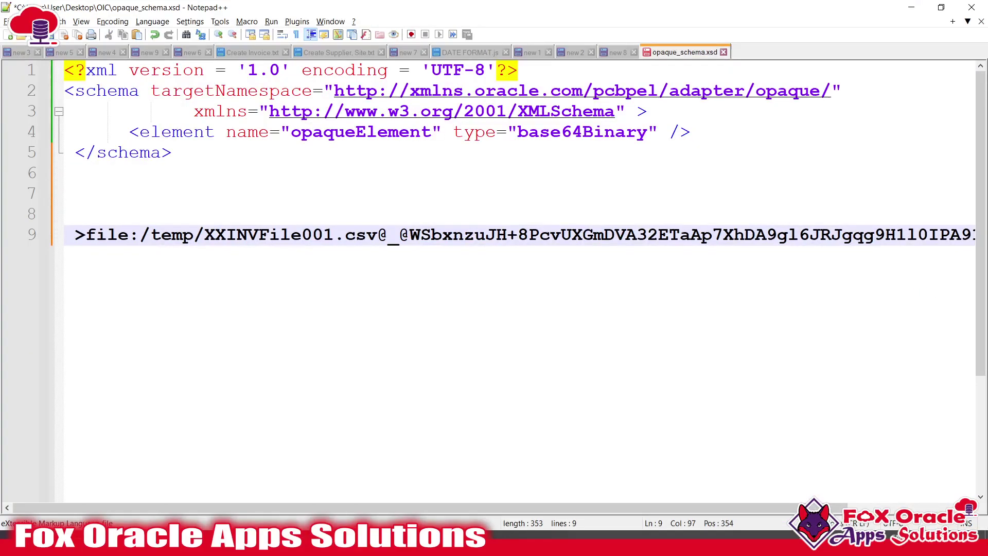
{"action": "key", "text": "Return"}
{"action": "key", "text": "ctrl+v"}
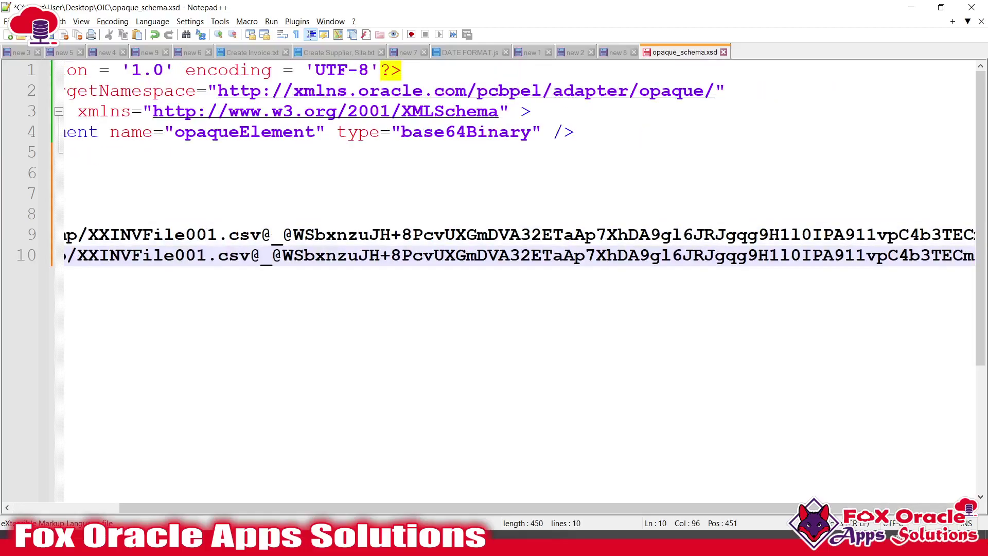
- Delete the stray ">" before the first pasted file reference and compare the two reference lines
{"action": "left_click_drag", "start_coordinate": [309, 508], "coordinate": [198, 508]}
{"action": "left_click", "coordinate": [86, 235]}
{"action": "key", "text": "BackSpace"}
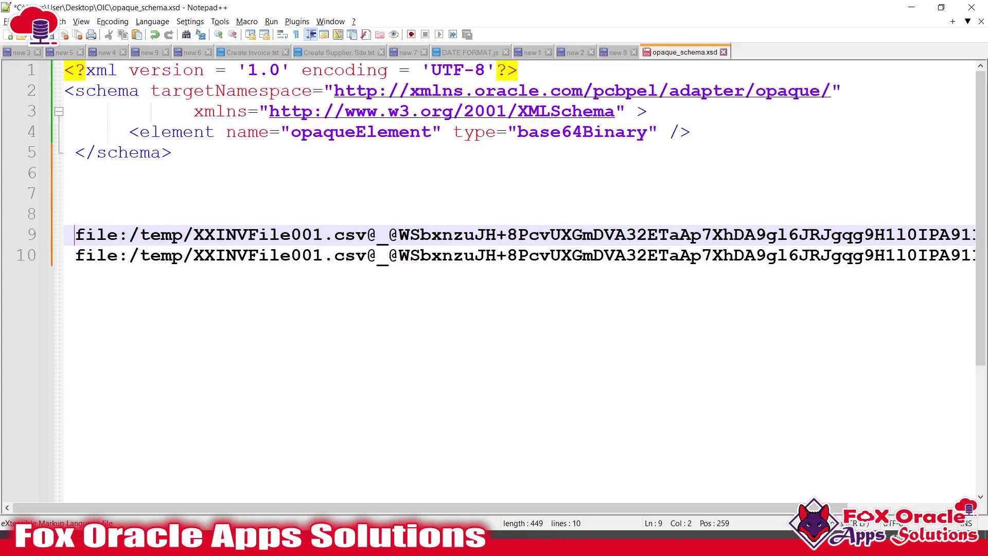
{"action": "double_click", "coordinate": [258, 256]}
{"action": "left_click", "coordinate": [257, 256]}
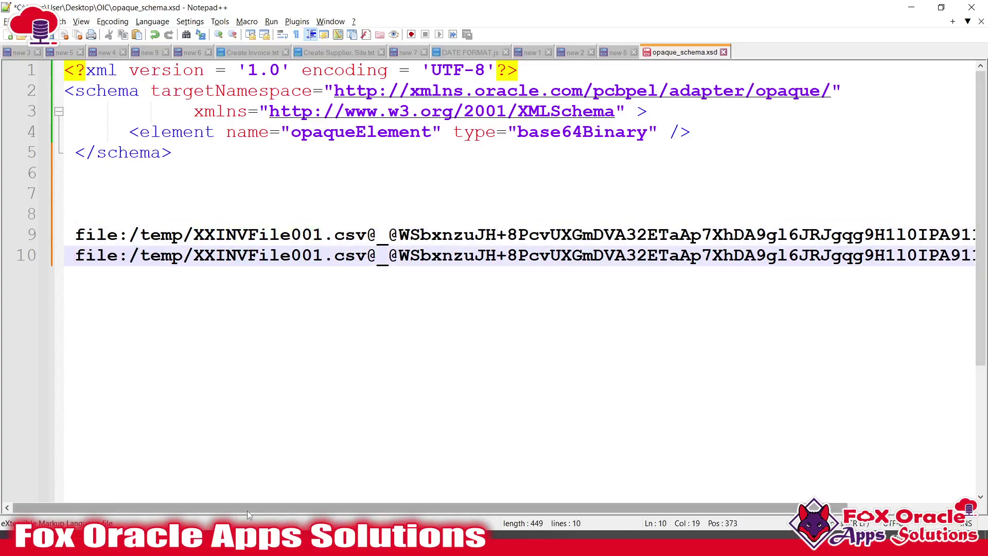
{"action": "left_click_drag", "start_coordinate": [405, 508], "coordinate": [522, 525]}
- Return to the Oracle Integration activity stream, collapse the payload received from writeStage, and review the writeStage and writeFTP entries
{"action": "key", "text": "alt+Tab"}
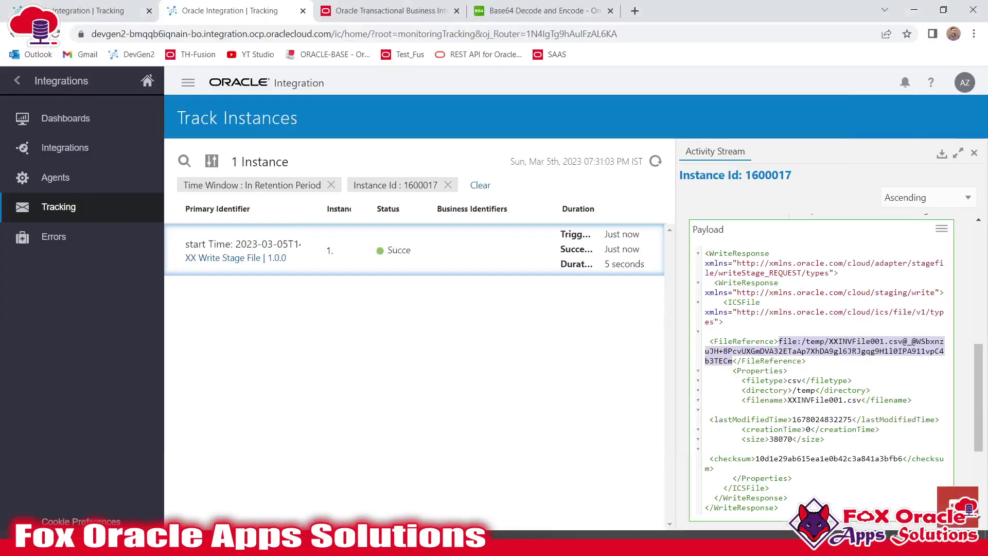
{"action": "scroll", "coordinate": [823, 339], "scroll_direction": "up", "scroll_amount": 2}
{"action": "left_click", "coordinate": [805, 340]}
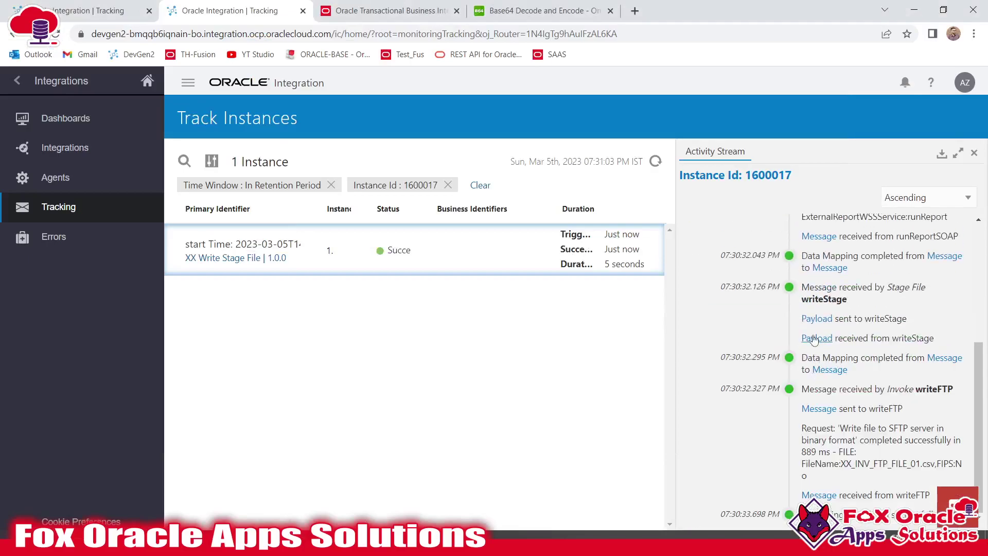
{"action": "double_click", "coordinate": [805, 301]}
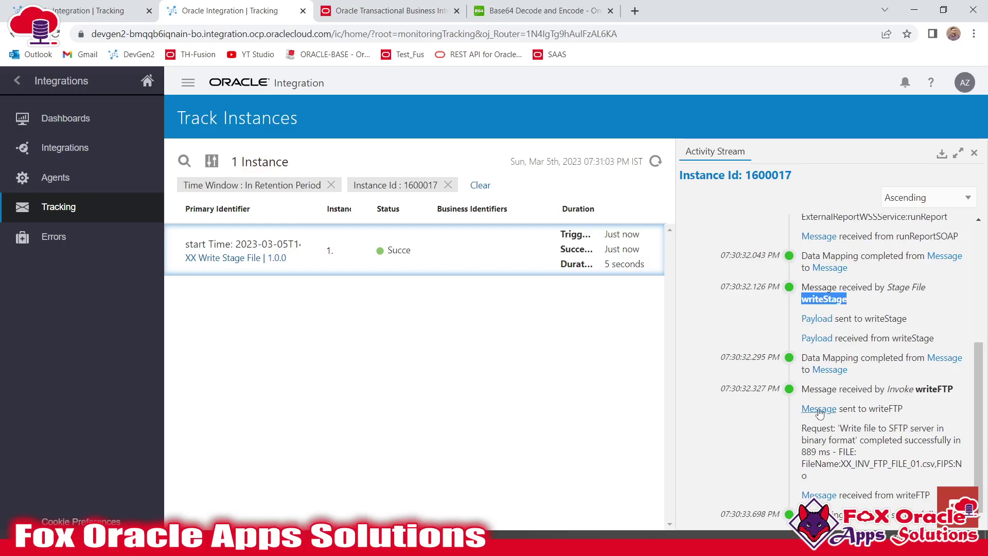
{"action": "left_click_drag", "start_coordinate": [916, 389], "coordinate": [947, 393]}
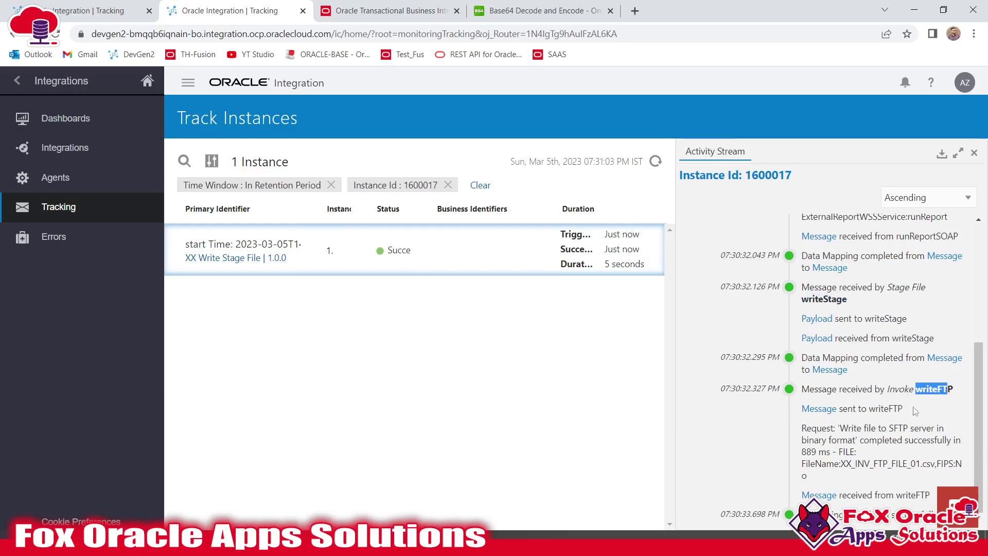
- Expand the message received from writeFTP, examine its file name and directory, and collapse it
{"action": "left_click", "coordinate": [819, 495]}
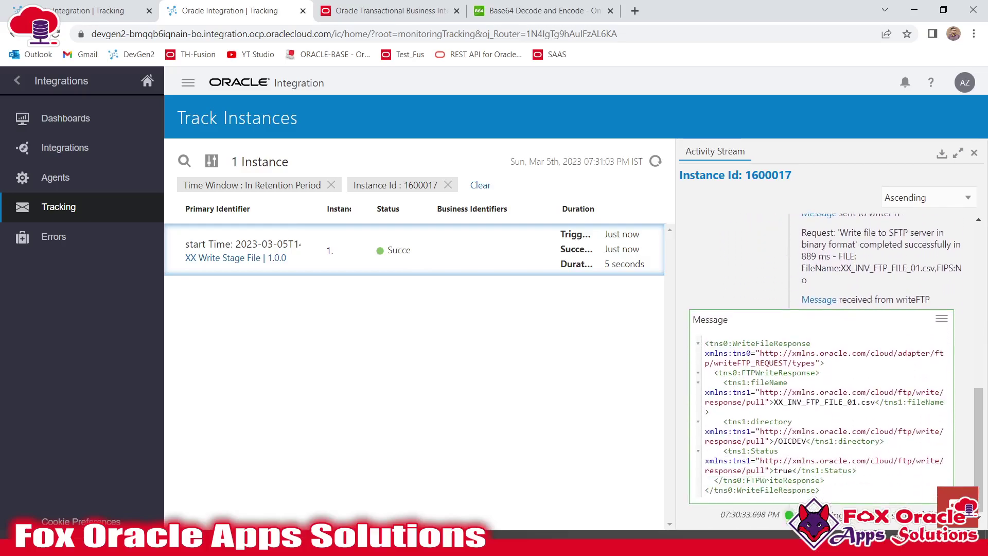
{"action": "left_click_drag", "start_coordinate": [773, 402], "coordinate": [876, 402]}
{"action": "double_click", "coordinate": [815, 402]}
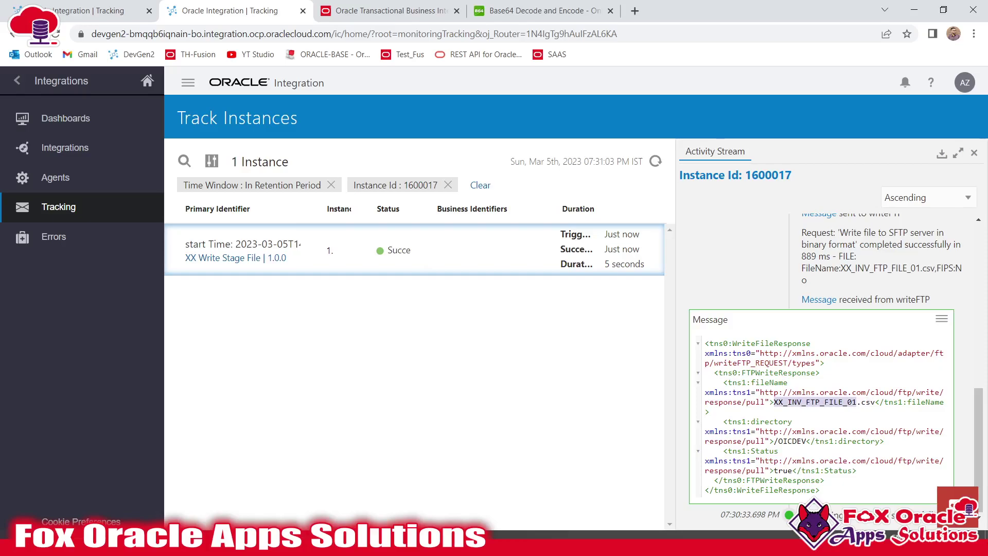
{"action": "left_click_drag", "start_coordinate": [773, 441], "coordinate": [797, 441]}
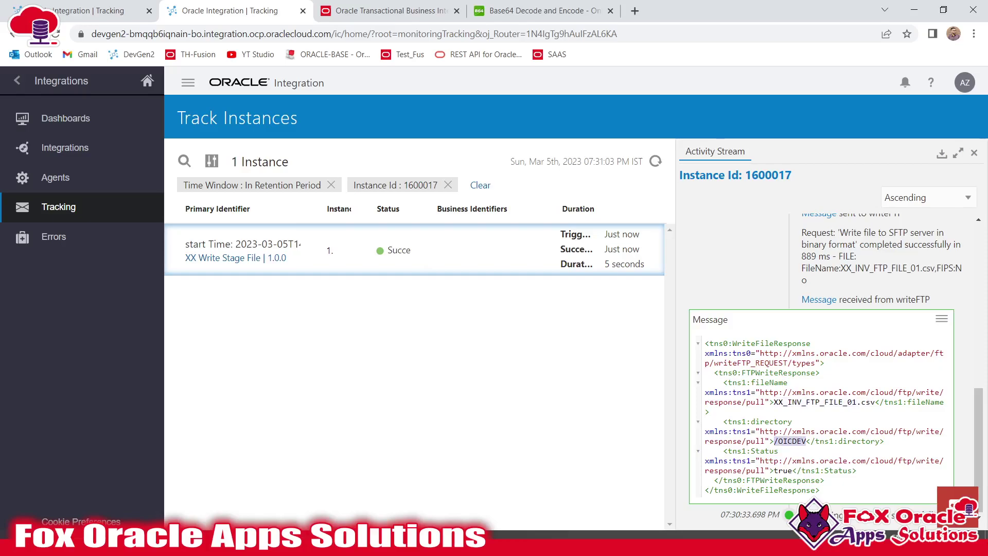
{"action": "left_click", "coordinate": [819, 300]}
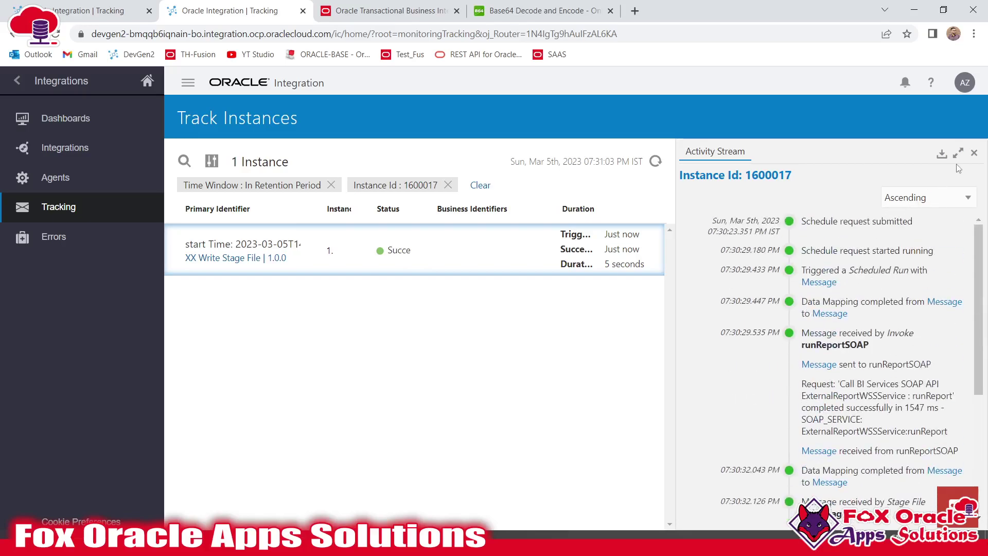
- Close the activity stream and switch the navigation from Monitoring to the Integrations design section
{"action": "left_click", "coordinate": [974, 153]}
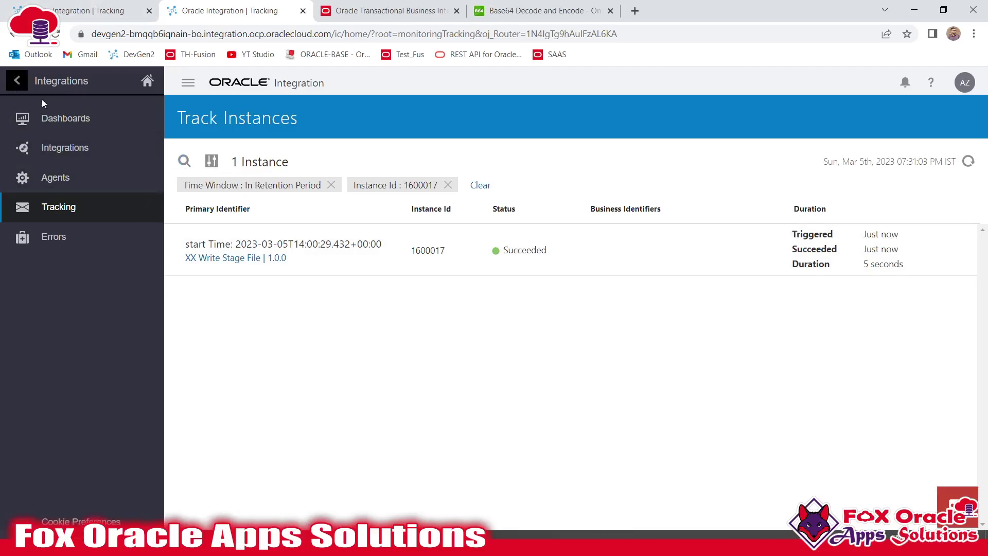
{"action": "left_click", "coordinate": [14, 82]}
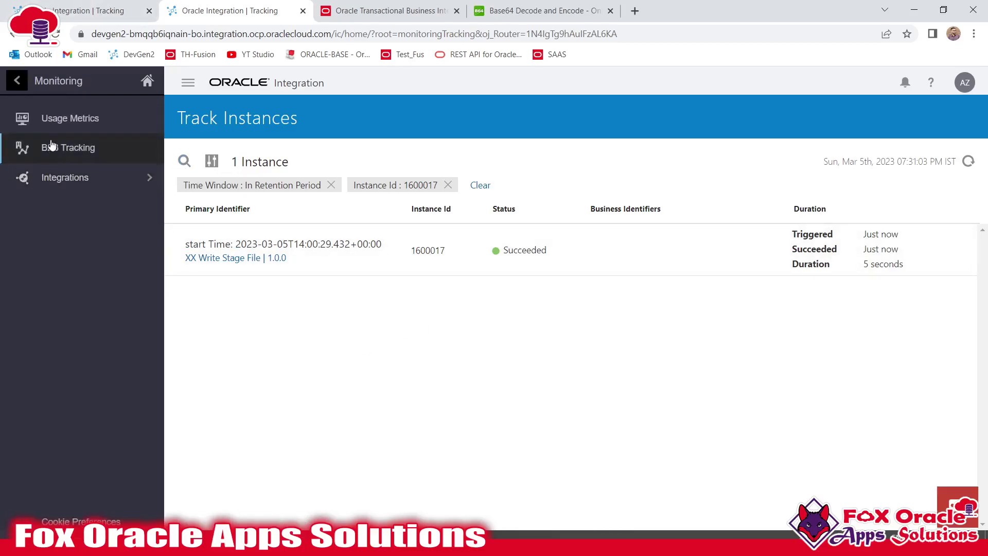
{"action": "left_click", "coordinate": [16, 83]}
{"action": "left_click", "coordinate": [85, 206]}
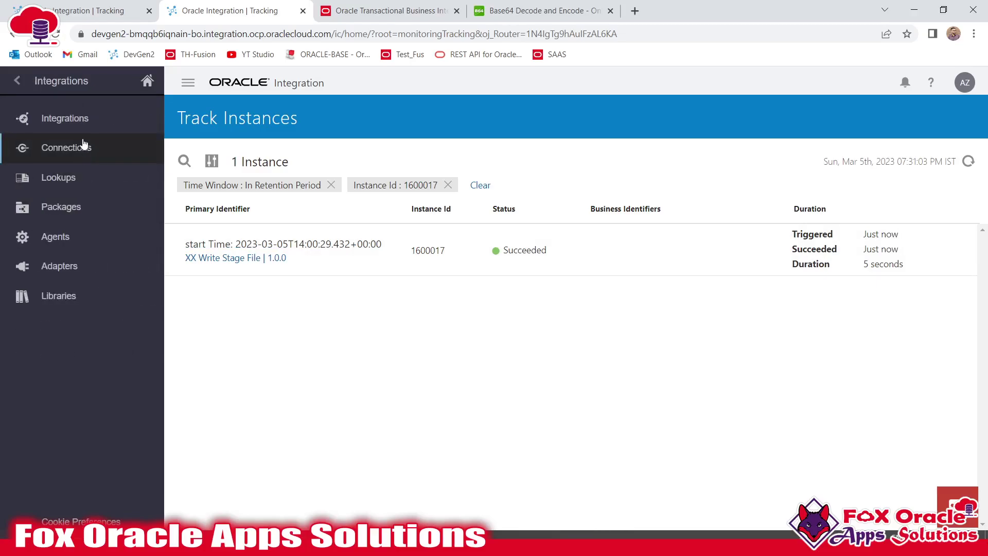